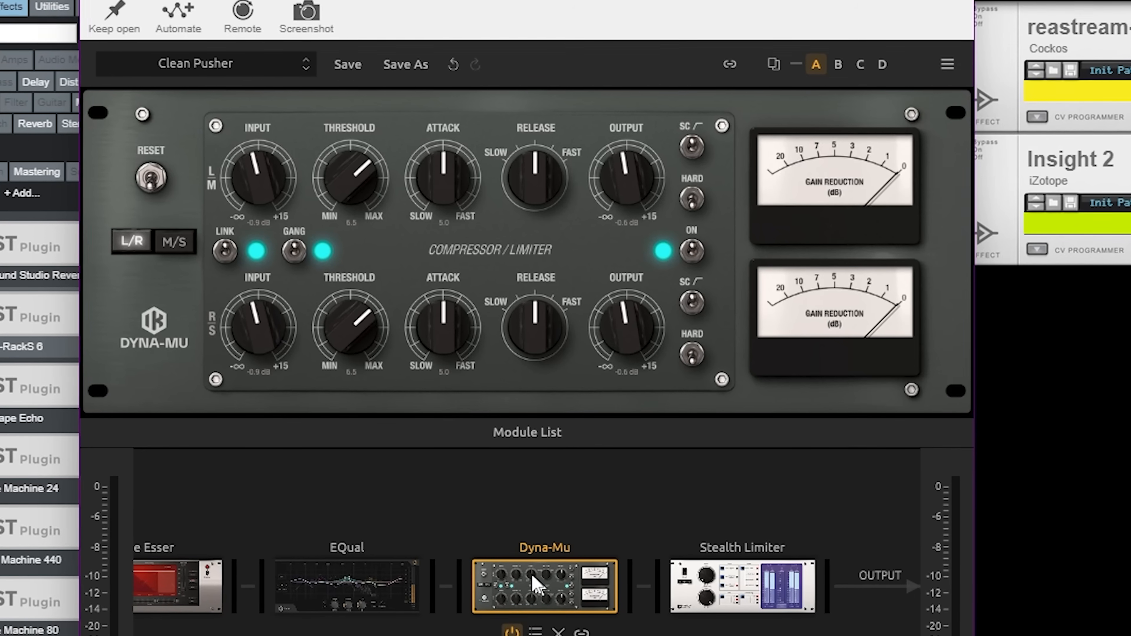
# Show the Stealth Limiter module at the end of the Clean Pusher chain.
pyautogui.click(733, 605)
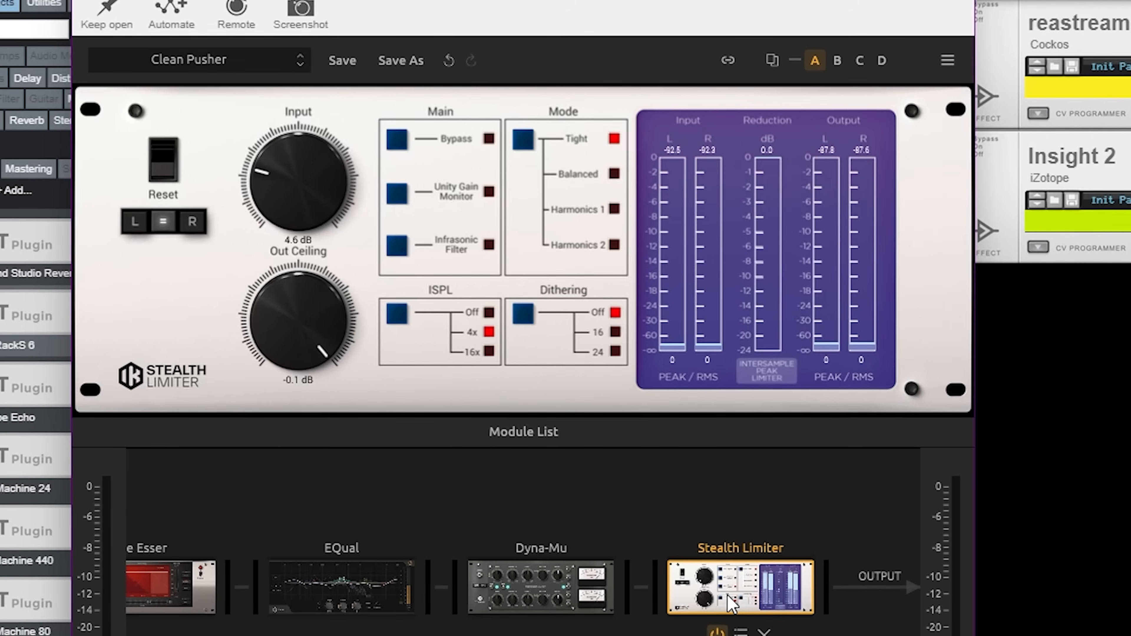
pyautogui.click(588, 579)
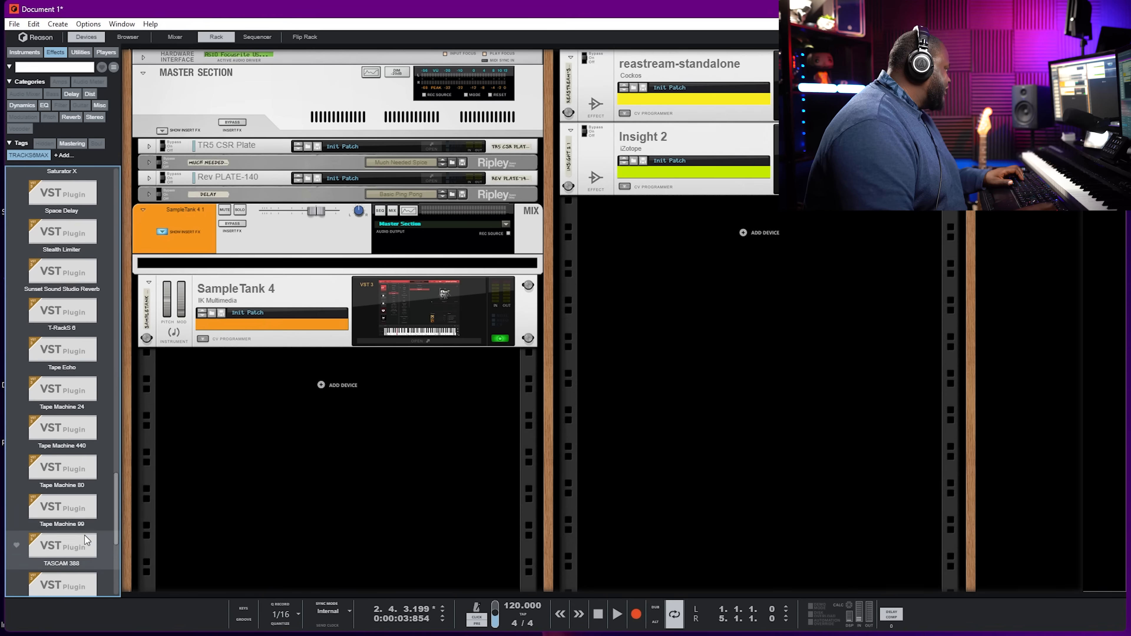
# Add the Triad Chorus effect to the insert effects of the orange SampleTank 4 track.
pyautogui.scroll(-3, 84, 537)
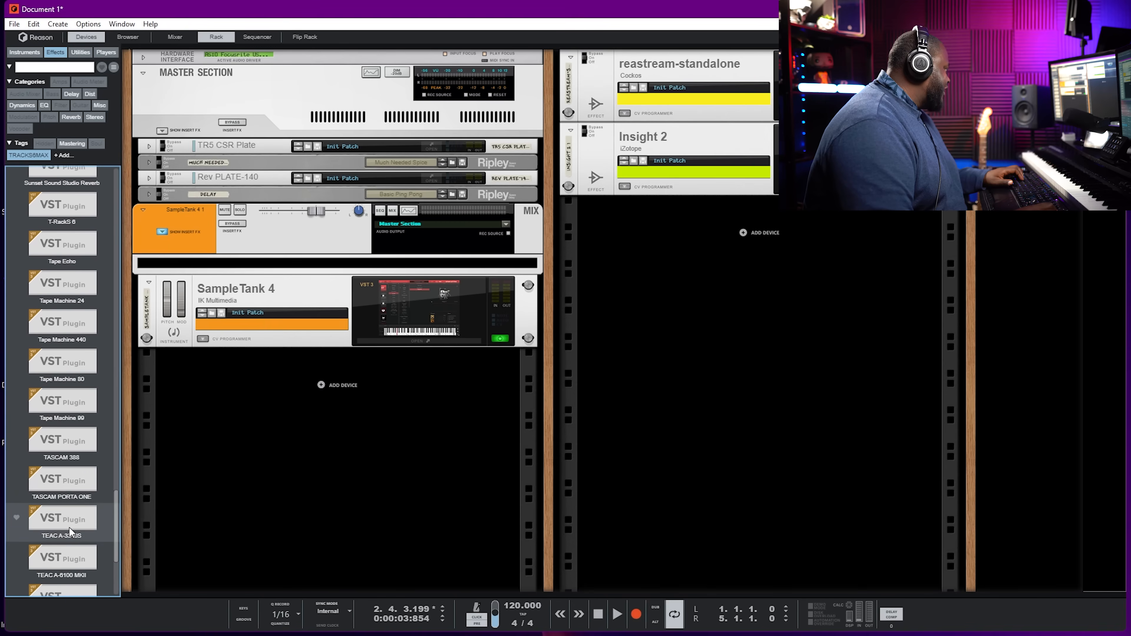
pyautogui.moveTo(61, 483); pyautogui.dragTo(375, 259)
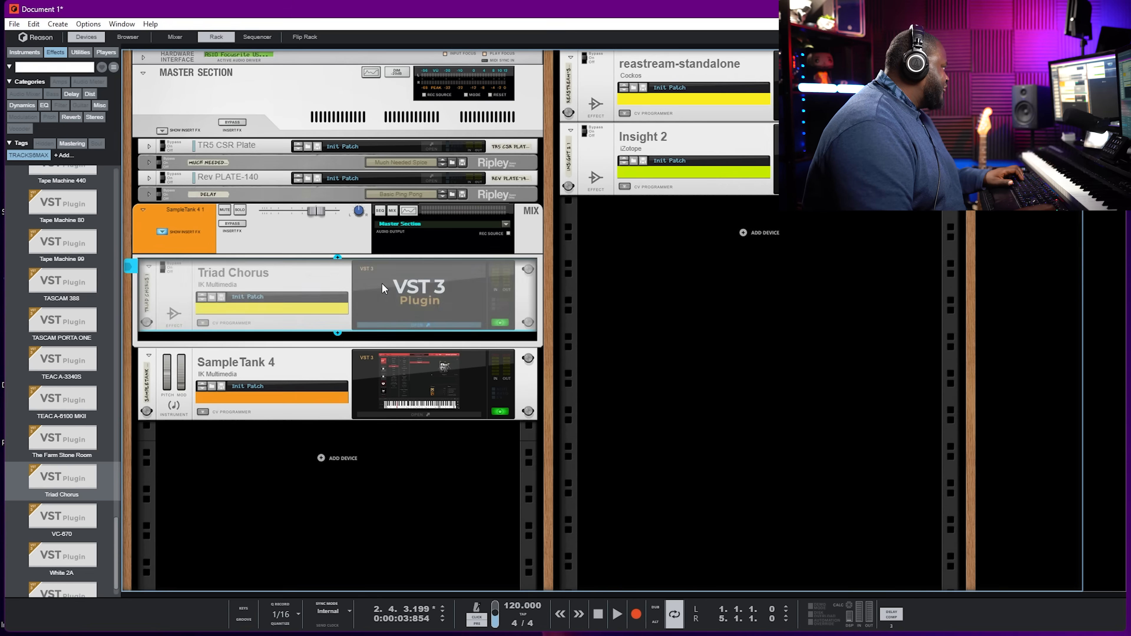
# Play the loop through Triad Chorus and move the plugin window clear of the rack devices.
pyautogui.press('space')
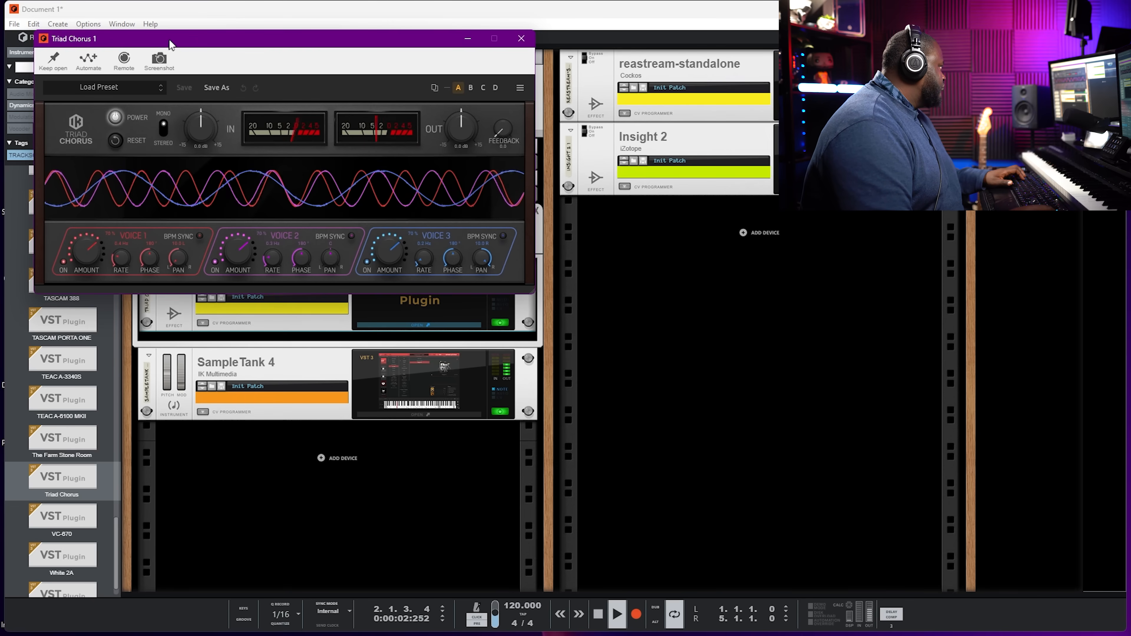
pyautogui.moveTo(249, 38); pyautogui.dragTo(610, 65)
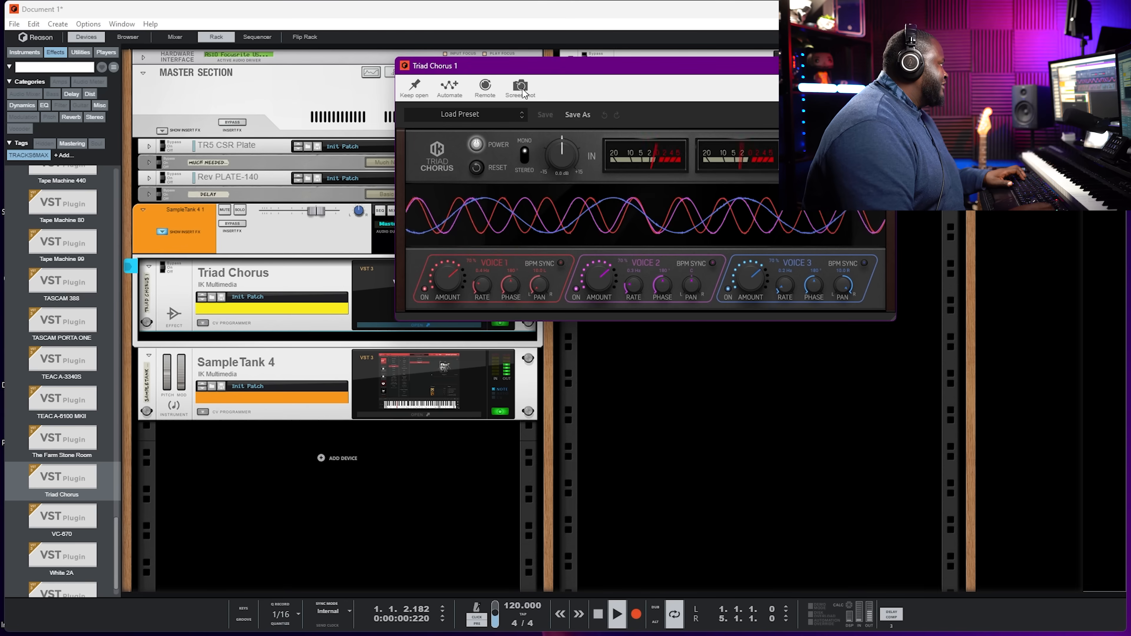
pyautogui.moveTo(530, 66); pyautogui.dragTo(729, 65)
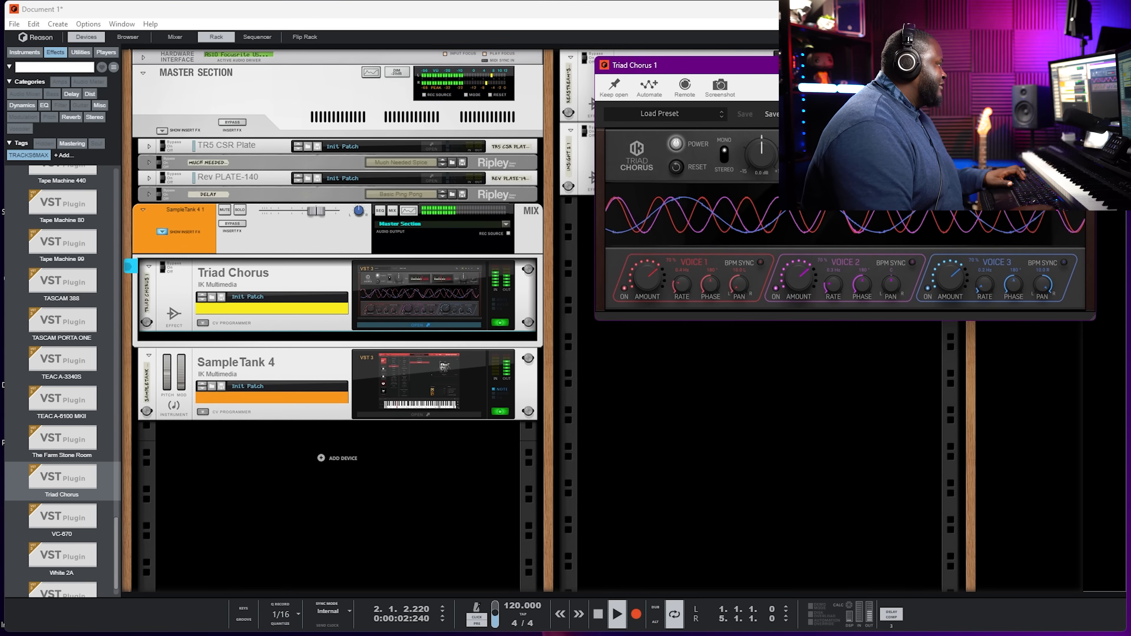
pyautogui.press('space')
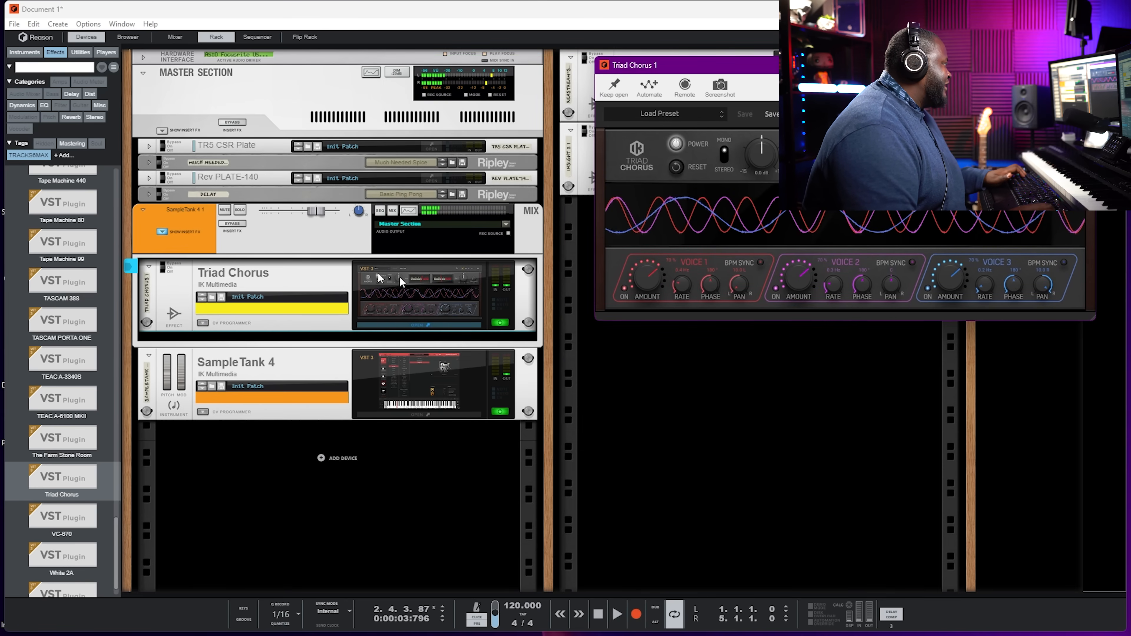
# Compare the loop with Triad Chorus switched off and on again.
pyautogui.click(504, 325)
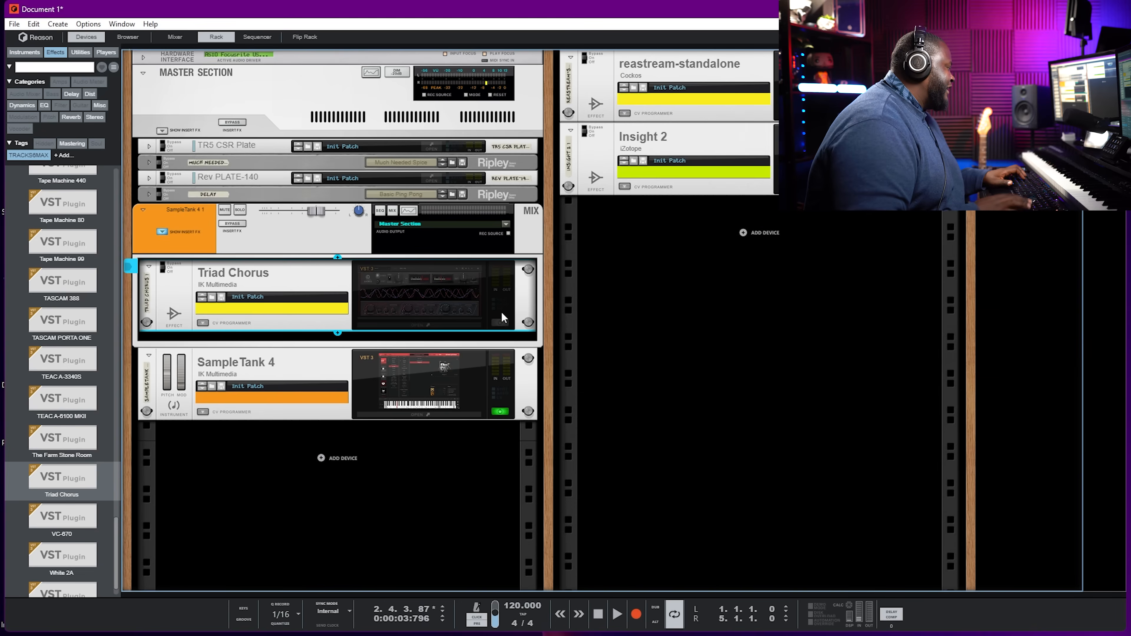
pyautogui.press('space')
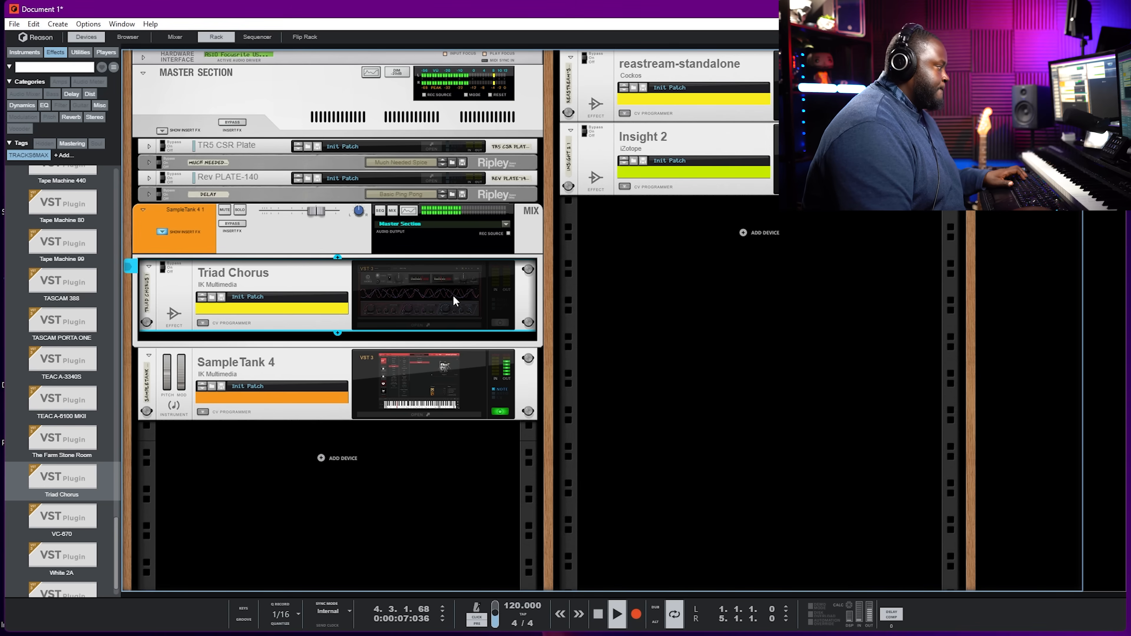
pyautogui.press('space')
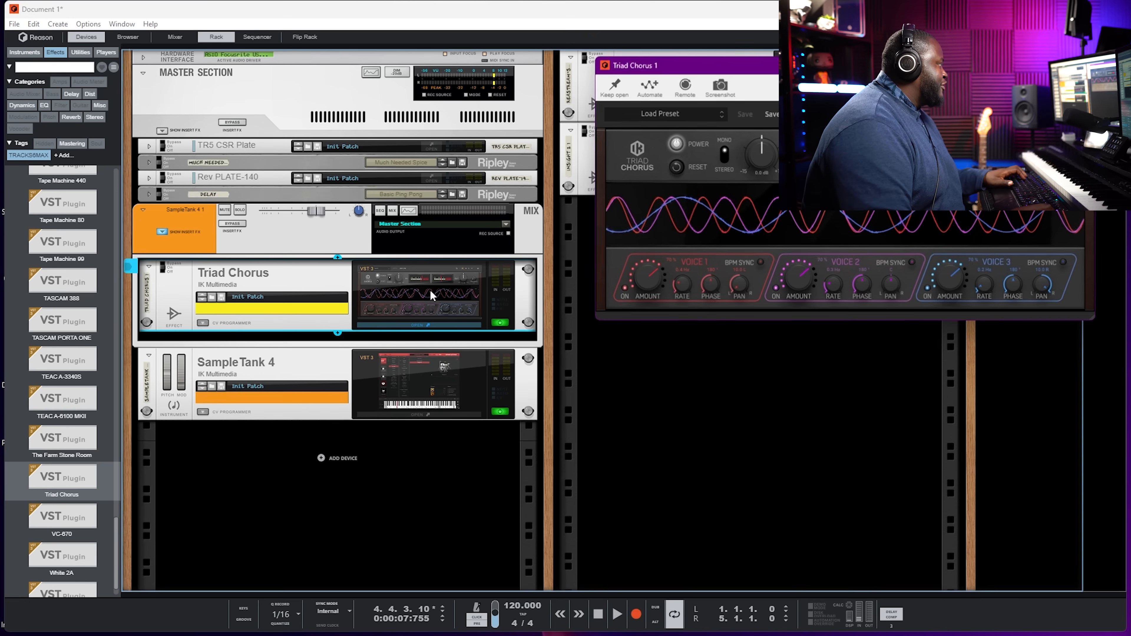
pyautogui.press('space')
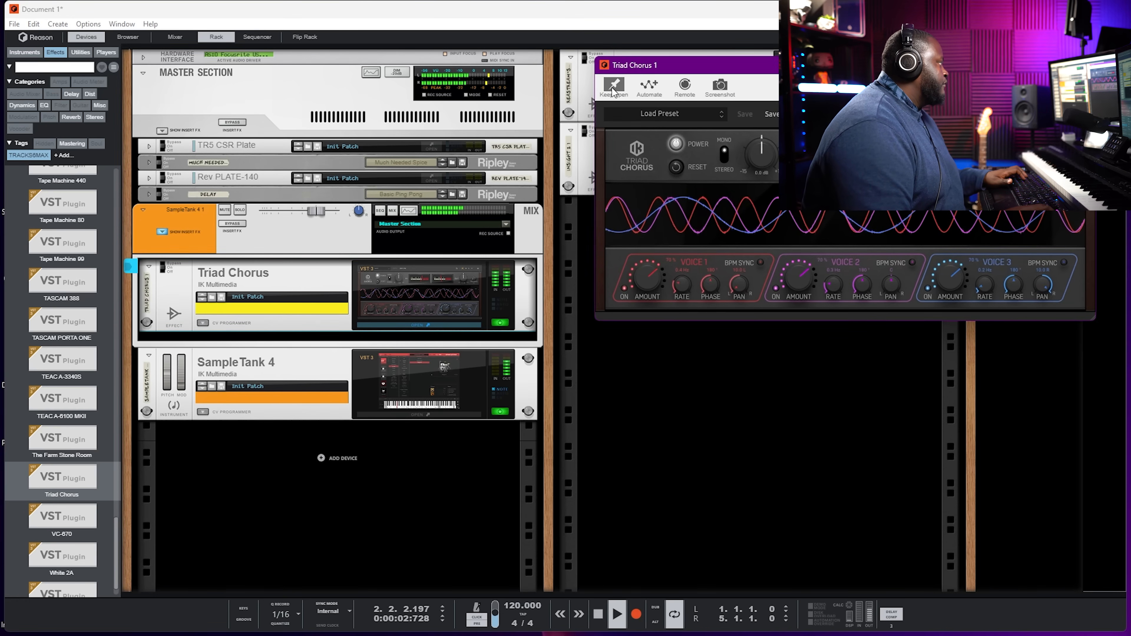
# Keep the Triad Chorus window open and add a second SampleTank 4 instrument below the first one.
pyautogui.rightClick(349, 459)
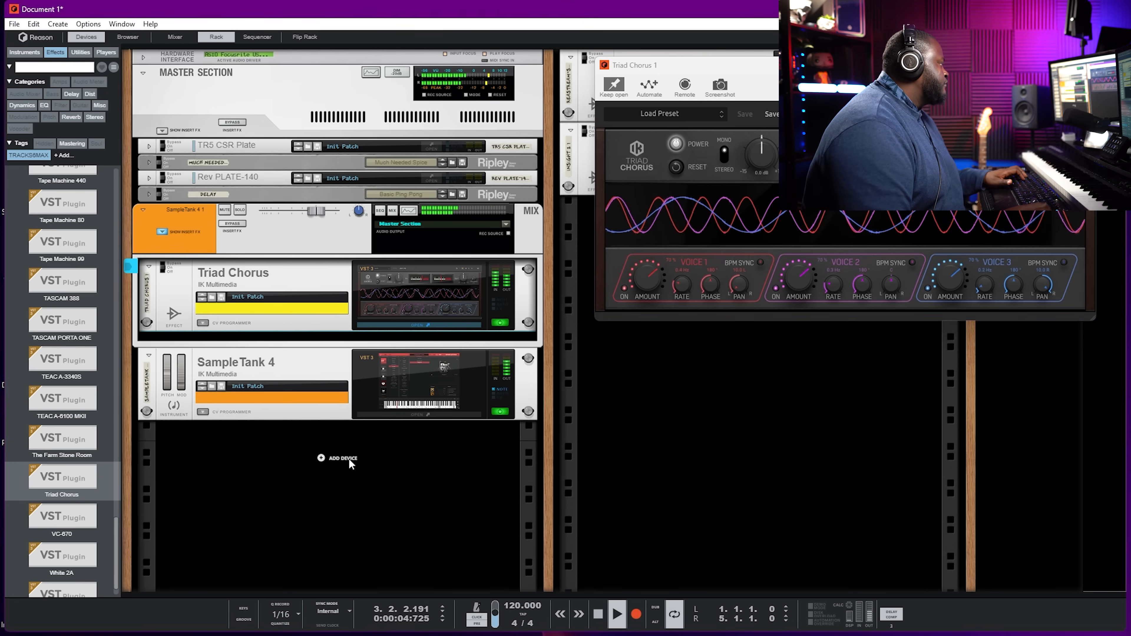
pyautogui.moveTo(417, 572)
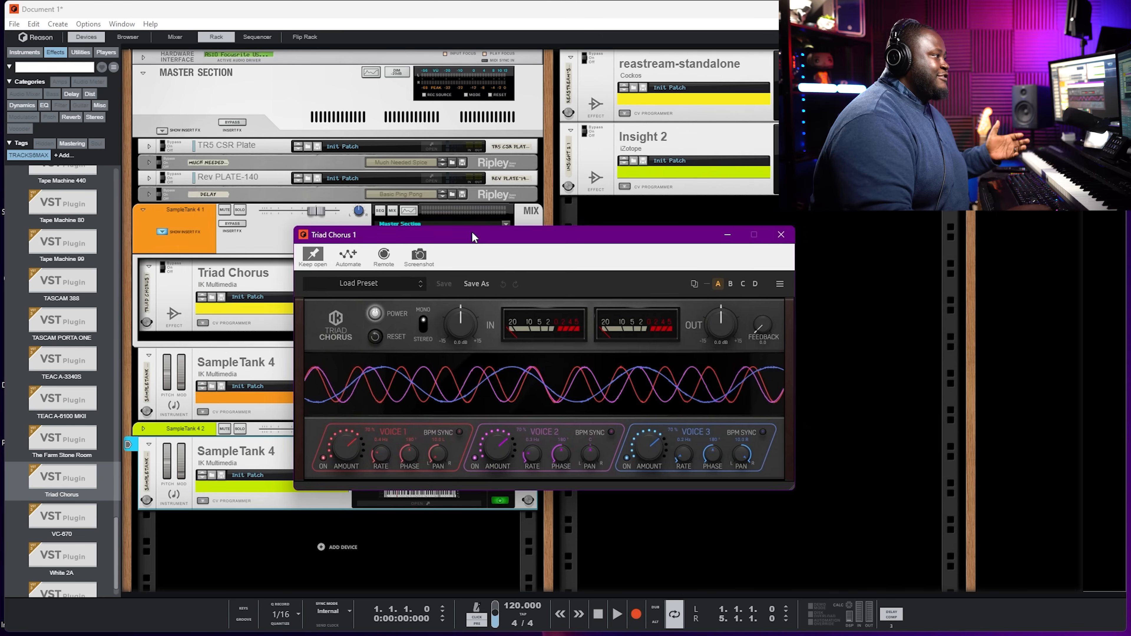
pyautogui.moveTo(474, 236); pyautogui.dragTo(475, 236)
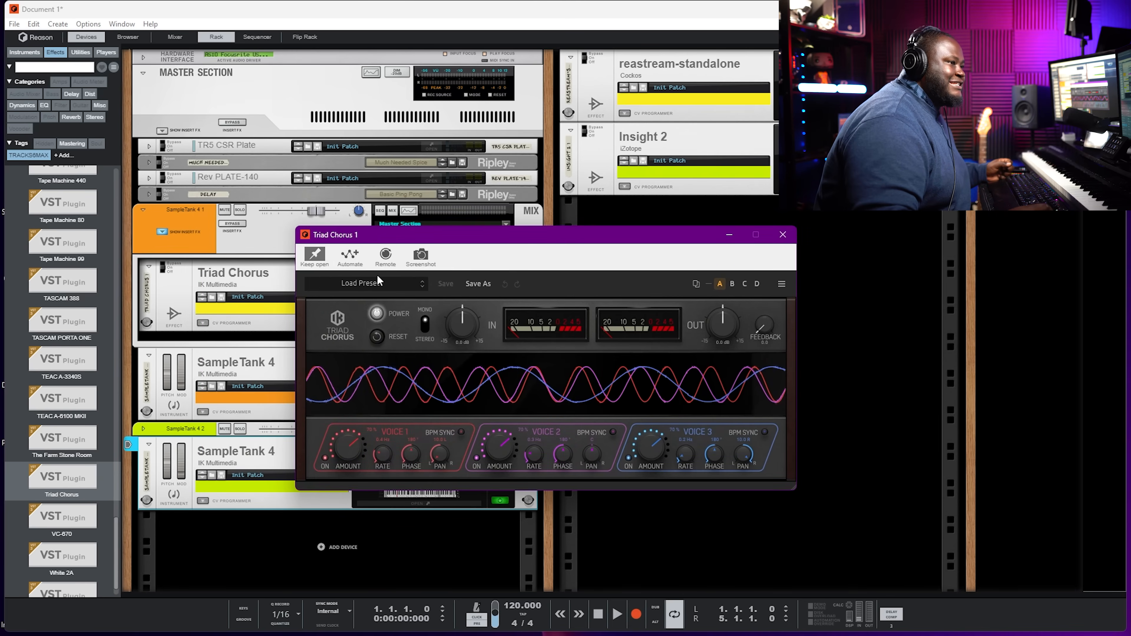
# Look over the Triad Chorus preset list, and load the Bass Boost preset with the loop playing.
pyautogui.click(365, 288)
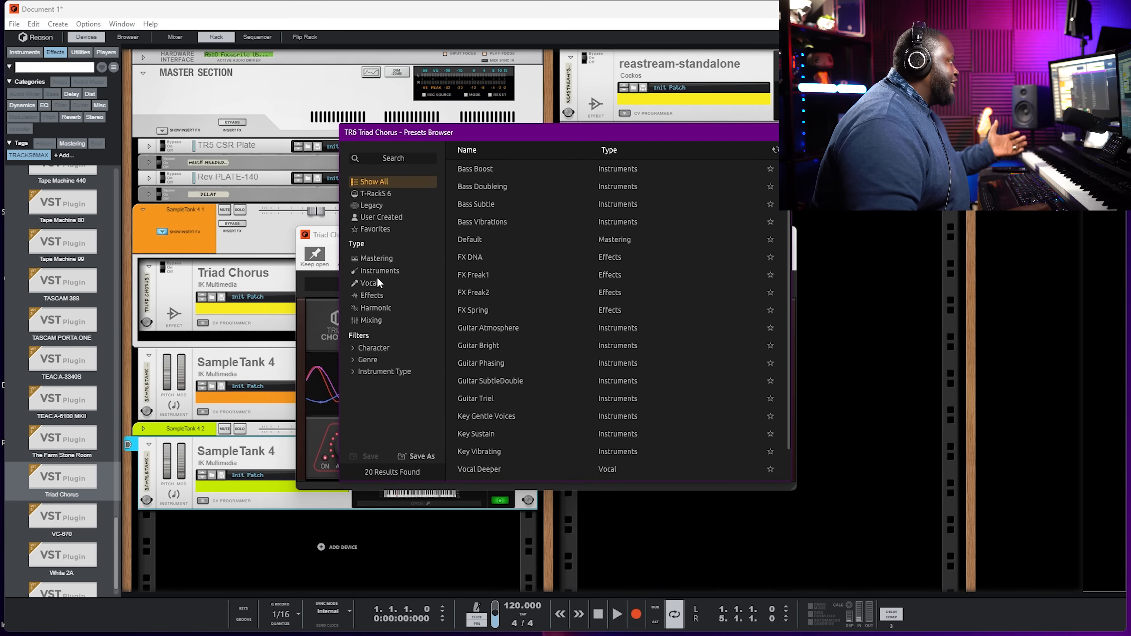
pyautogui.click(783, 133)
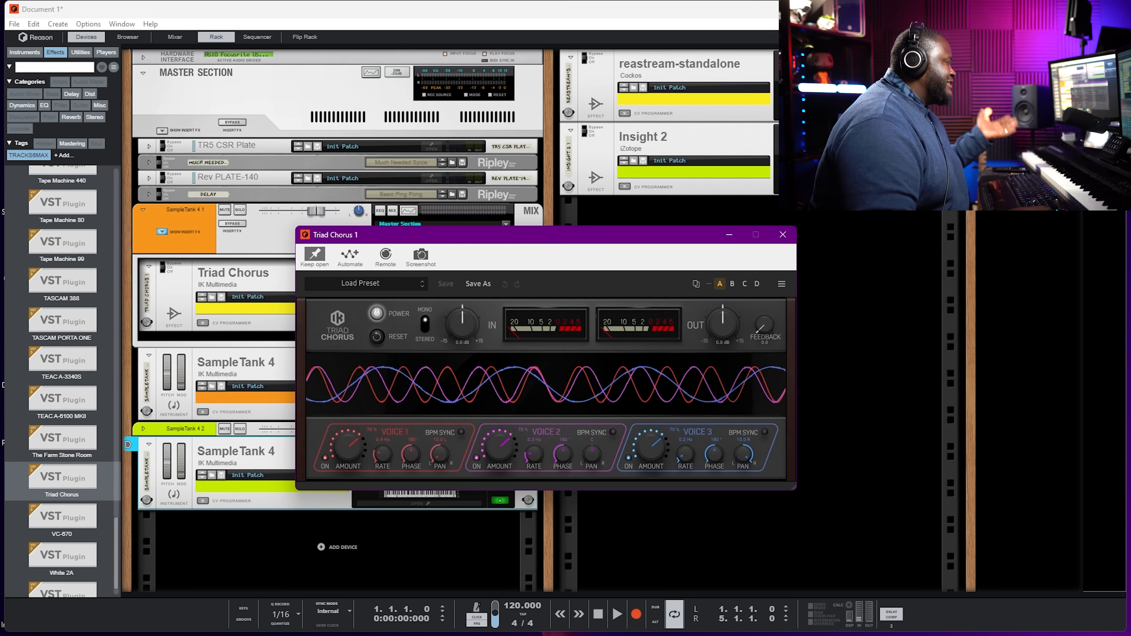
pyautogui.click(421, 287)
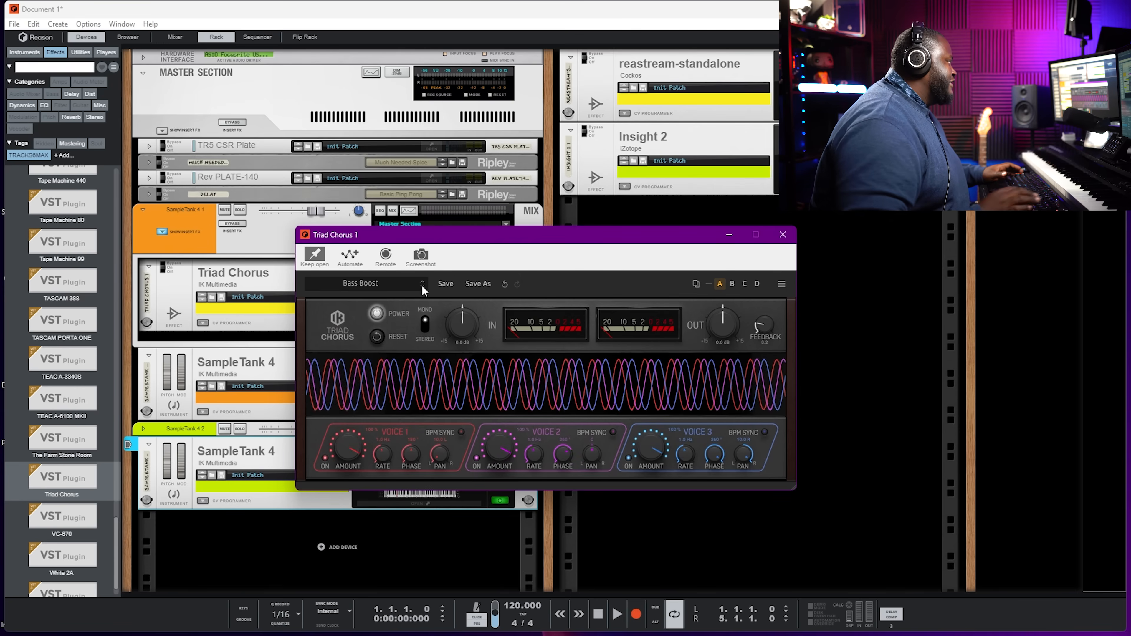
pyautogui.press('space')
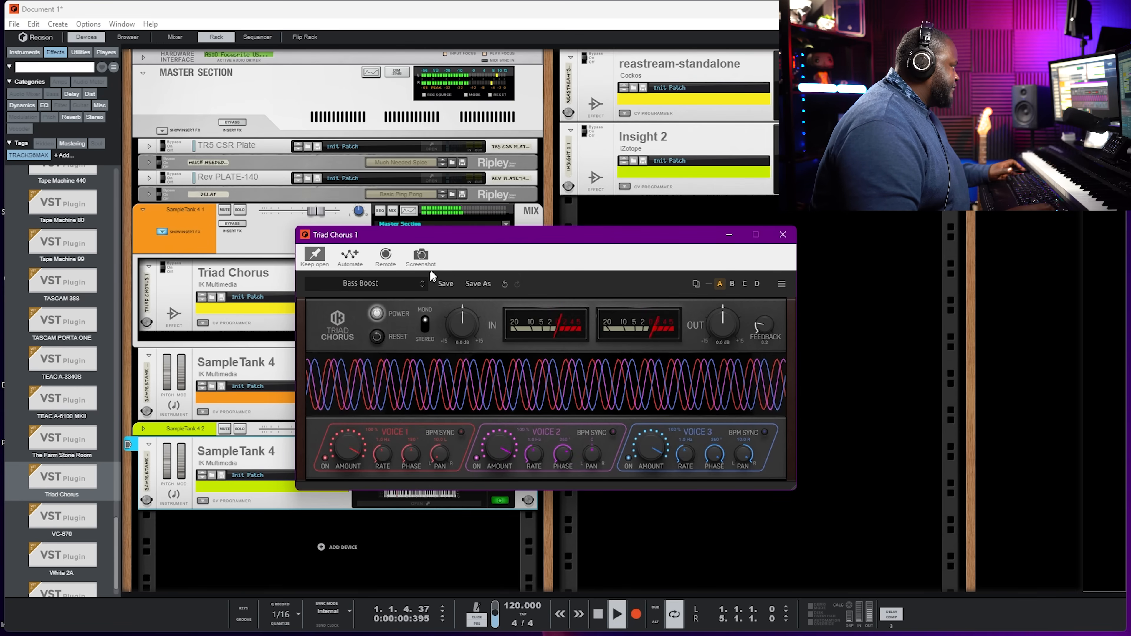
pyautogui.moveTo(461, 244); pyautogui.dragTo(450, 224)
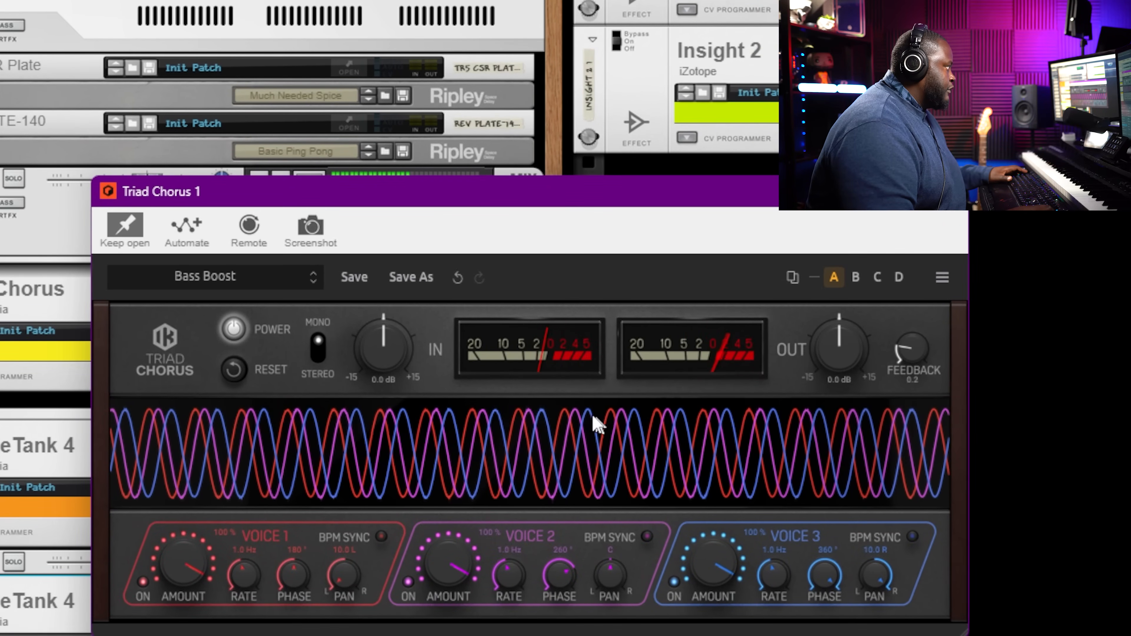
# Audition the Triad Chorus presets one after another, from Bass Doubleing through Default and the FX presets to Key Vibrating.
pyautogui.click(311, 287)
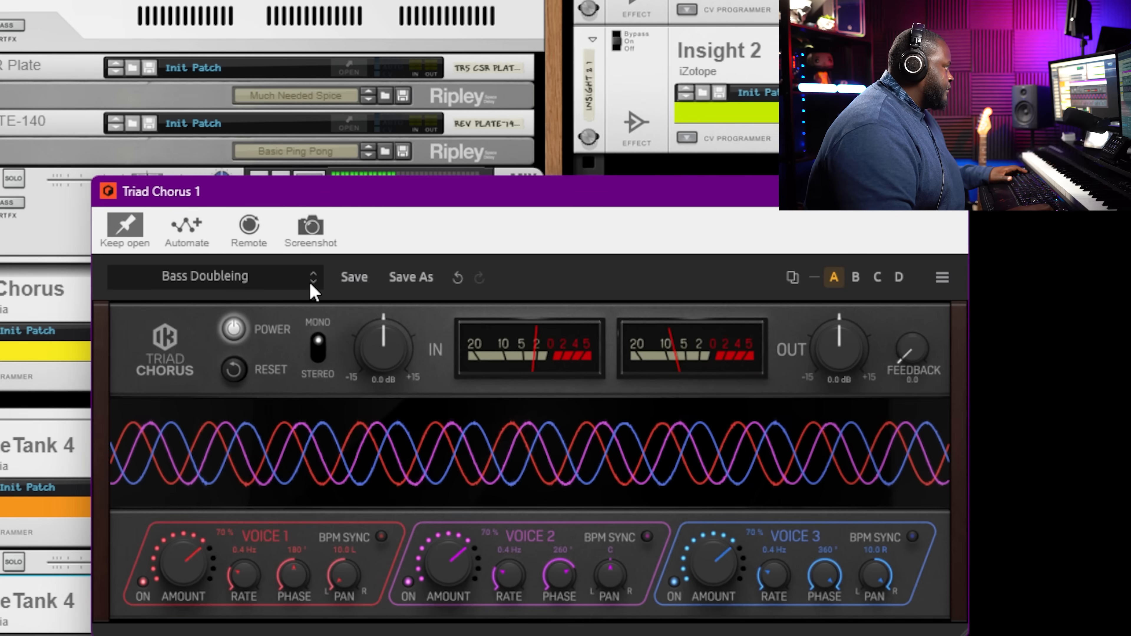
pyautogui.click(310, 286)
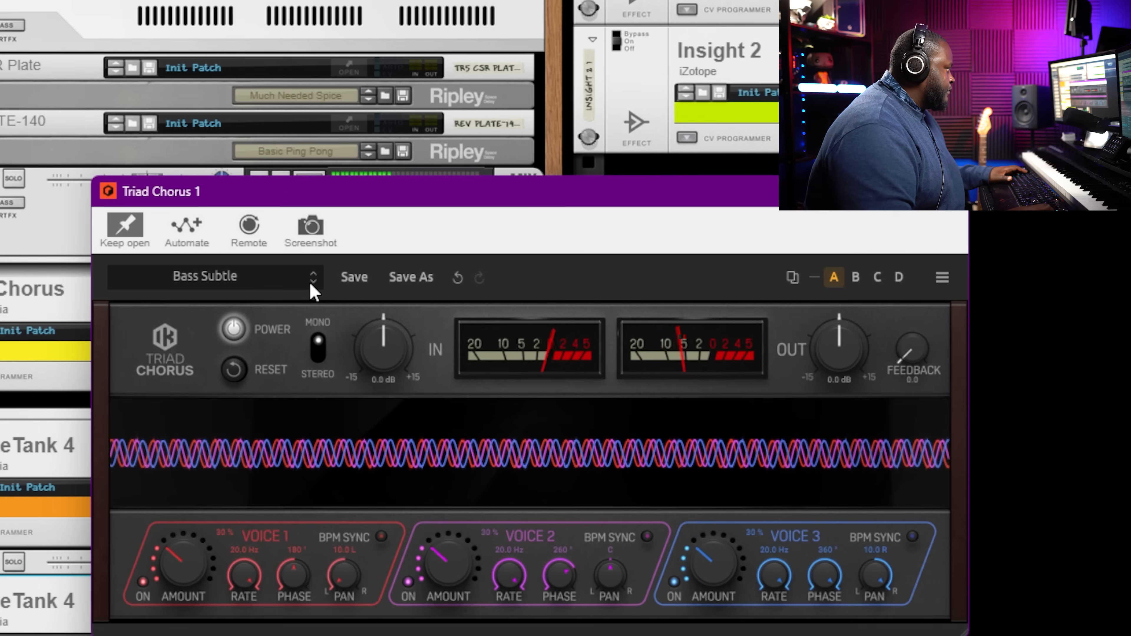
pyautogui.click(311, 287)
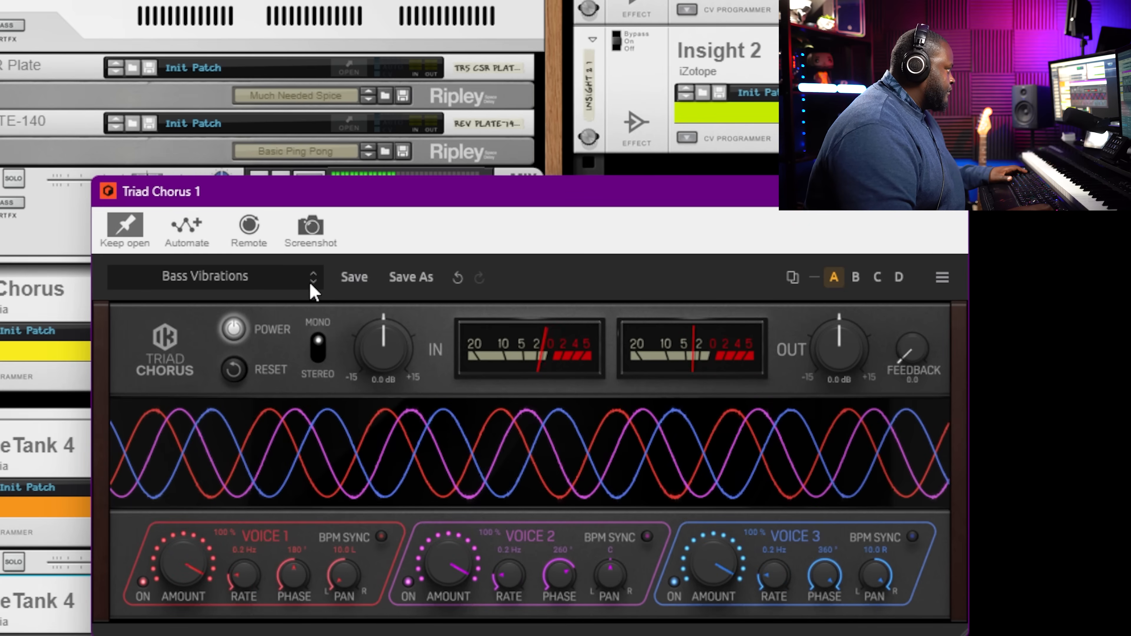
pyautogui.click(311, 286)
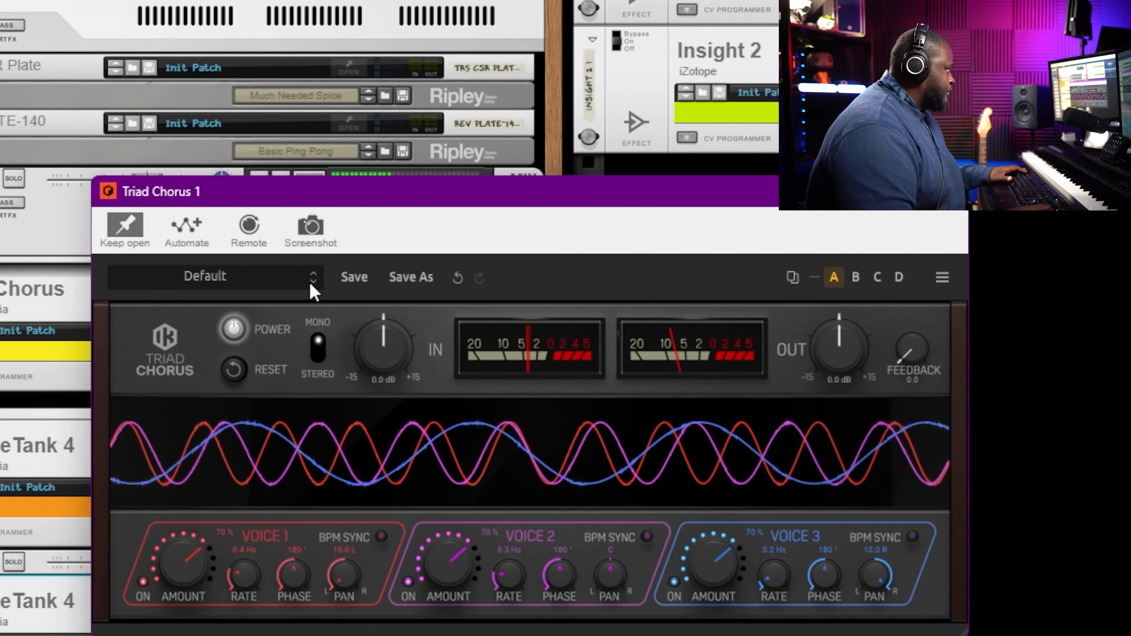
pyautogui.click(313, 287)
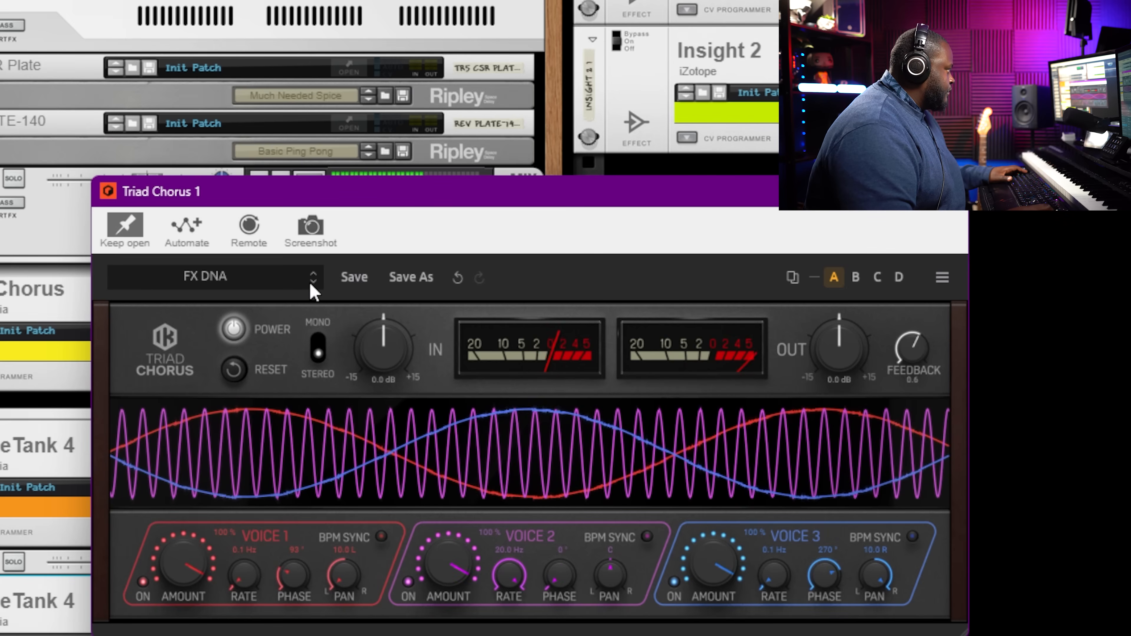
pyautogui.click(313, 287)
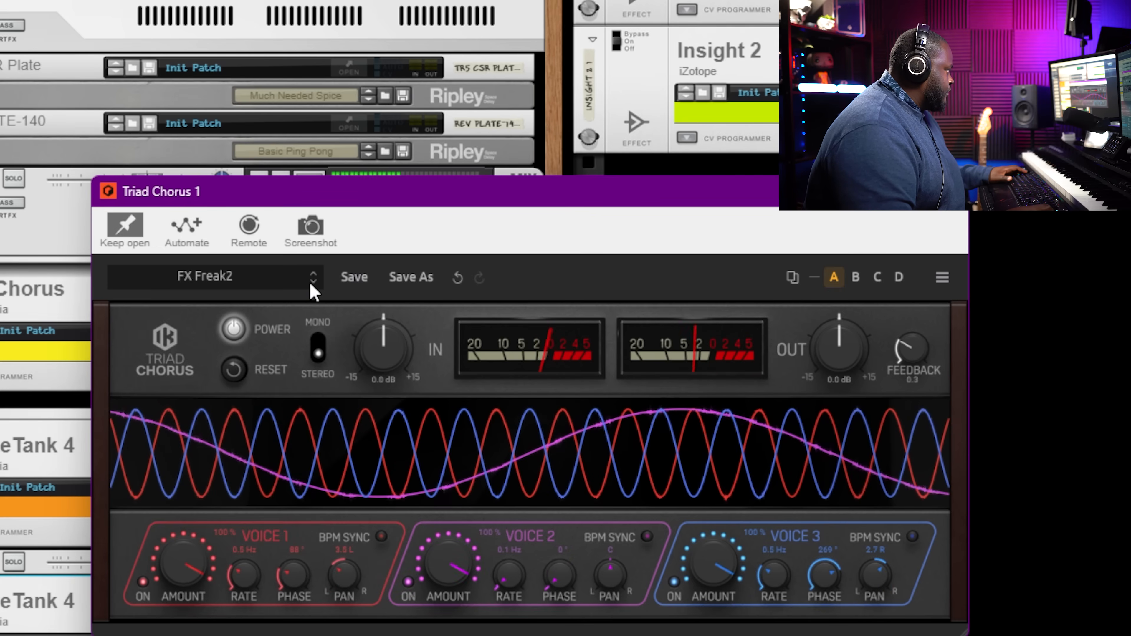
pyautogui.click(313, 286)
pyautogui.click(313, 287)
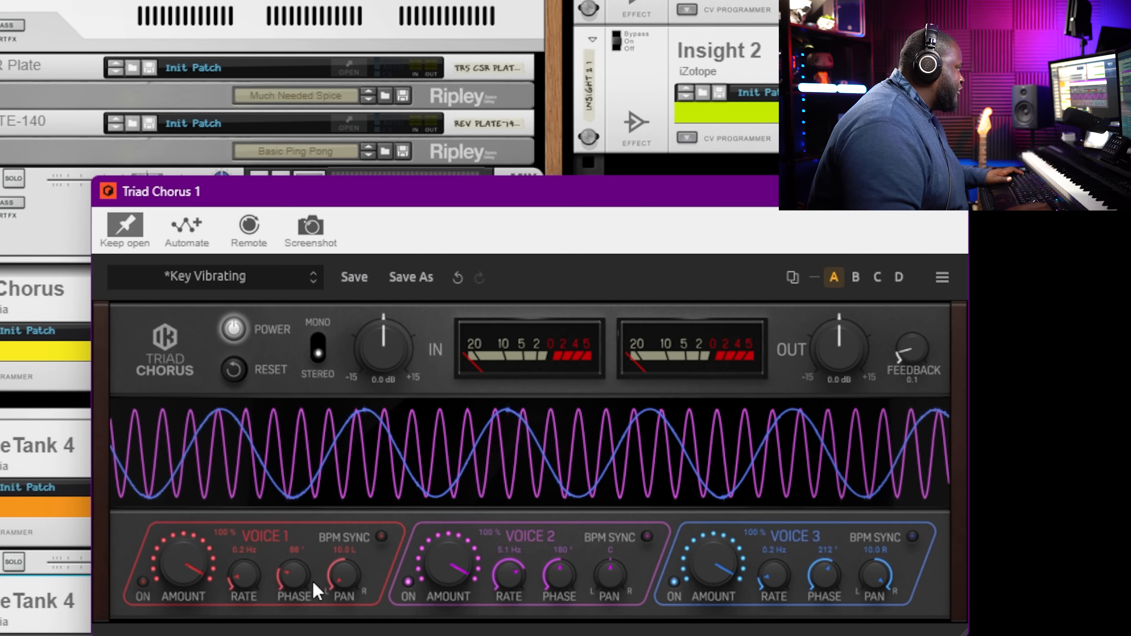
# Switch the three chorus voices on and off to isolate each waveform, leaving only Voice 1 active.
pyautogui.click(407, 583)
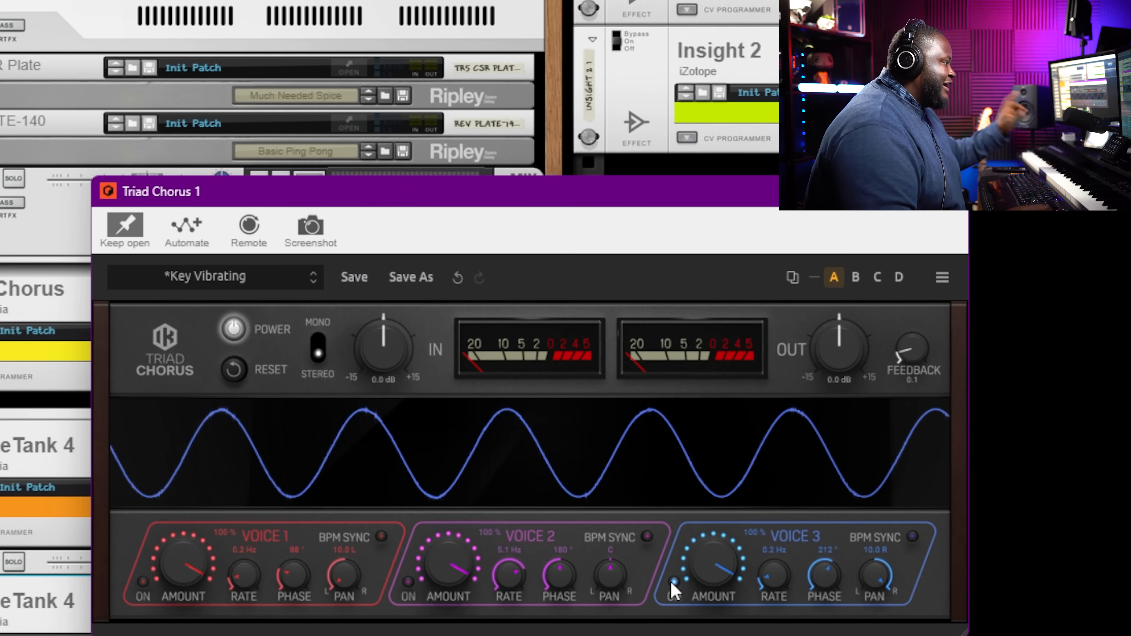
pyautogui.click(408, 583)
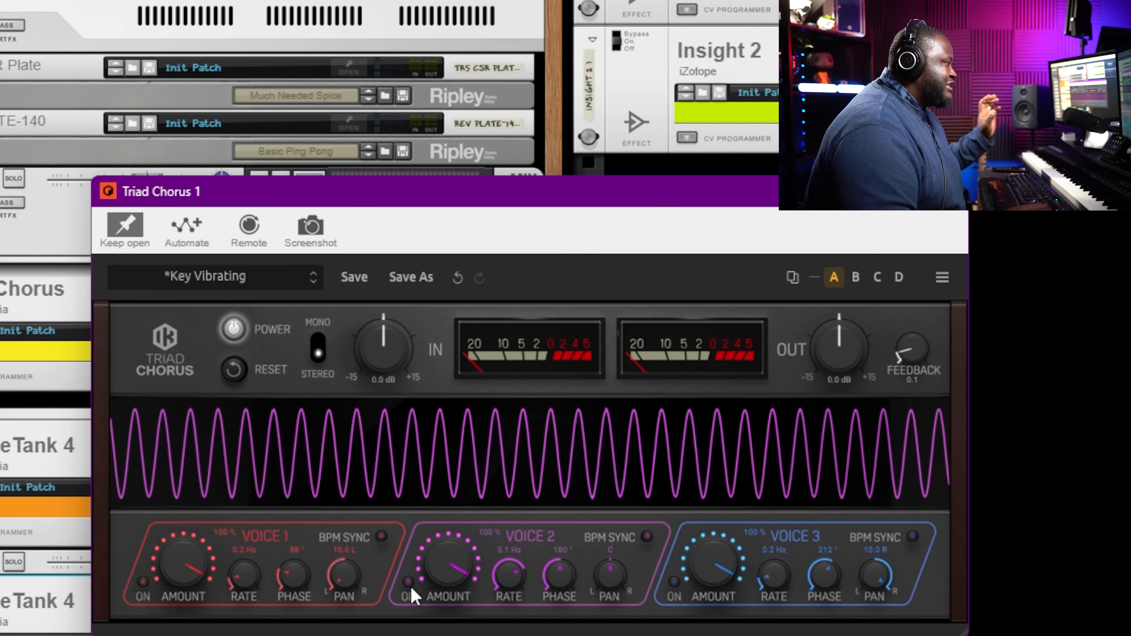
pyautogui.click(409, 584)
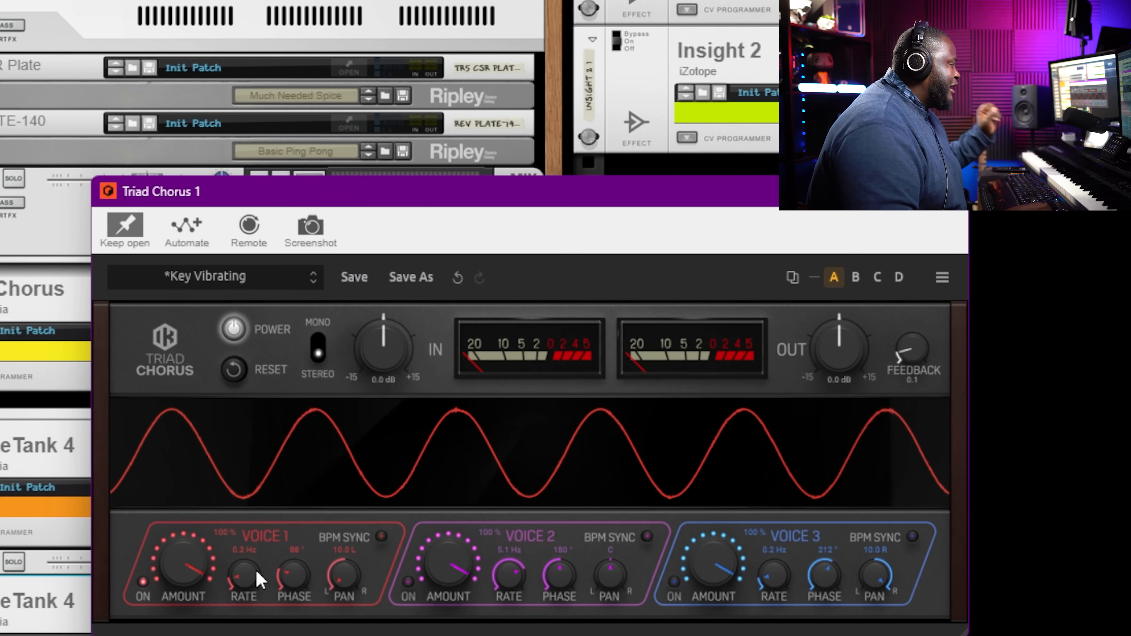
# Turn Voice 1's phase down to 1° in Triad Chorus.
pyautogui.moveTo(290, 579); pyautogui.dragTo(285, 635)
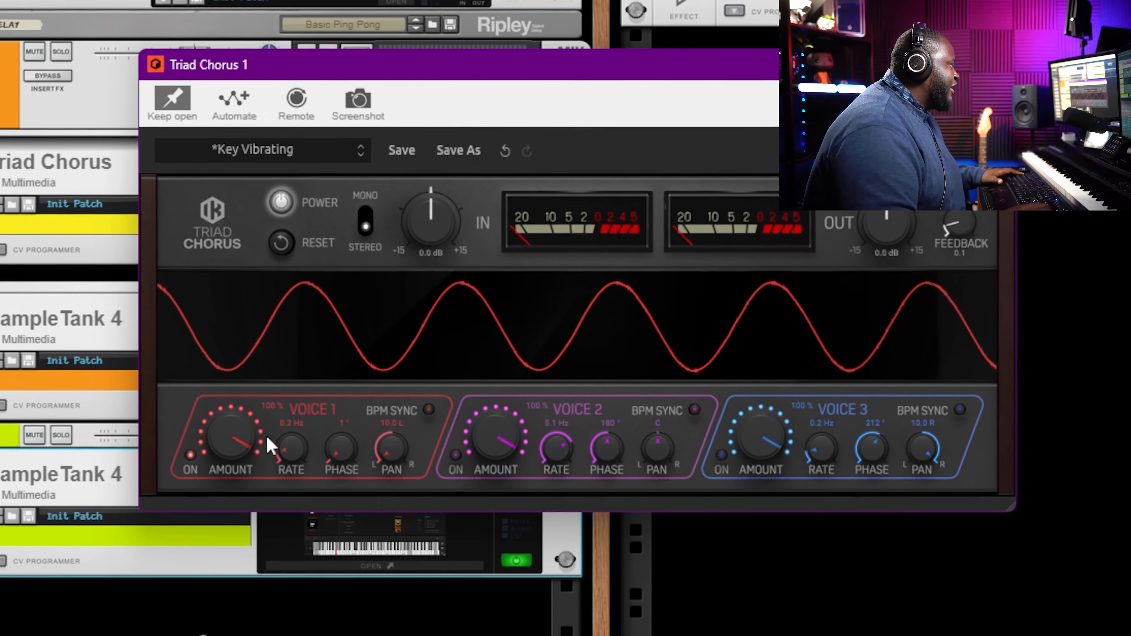
pyautogui.moveTo(244, 440); pyautogui.dragTo(259, 468)
pyautogui.moveTo(434, 384); pyautogui.dragTo(527, 101)
pyautogui.moveTo(557, 282); pyautogui.dragTo(652, 333)
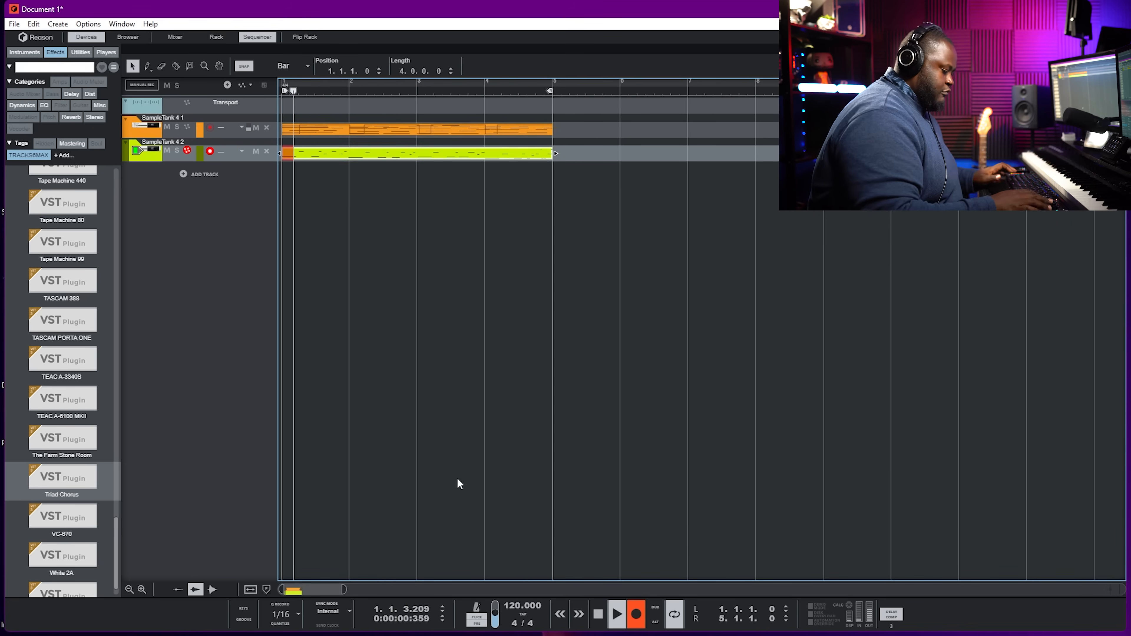
# Stop recording on the second SampleTank 4 track and check its notes in the clip editor before returning to the rack.
pyautogui.hotkey('ctrl', 'Return')
pyautogui.doubleClick(470, 155)
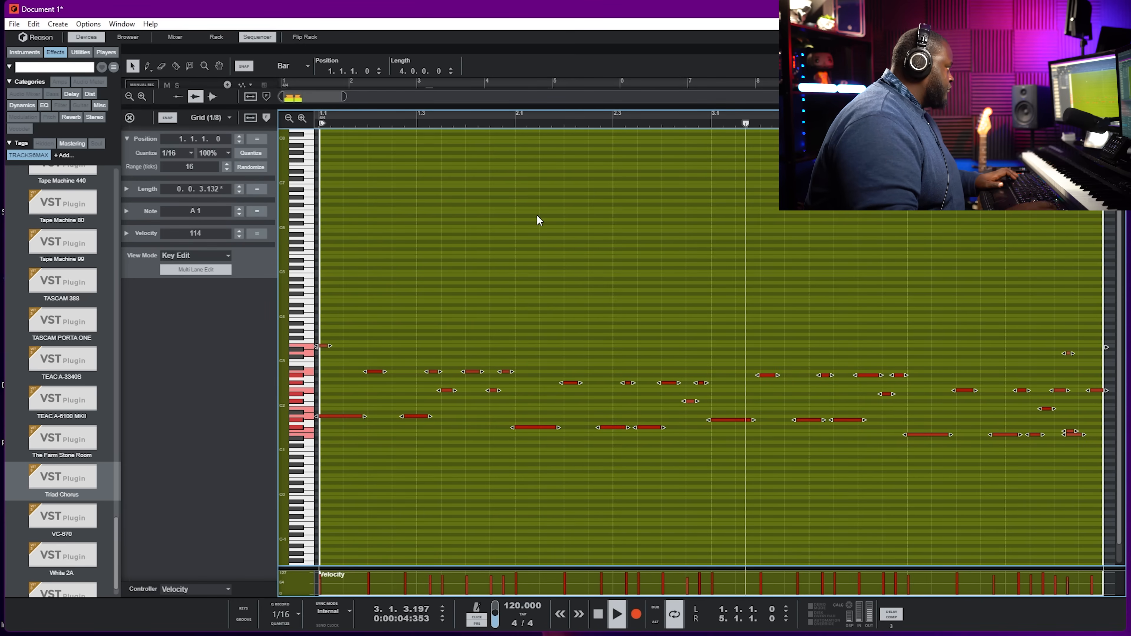
pyautogui.click(600, 232)
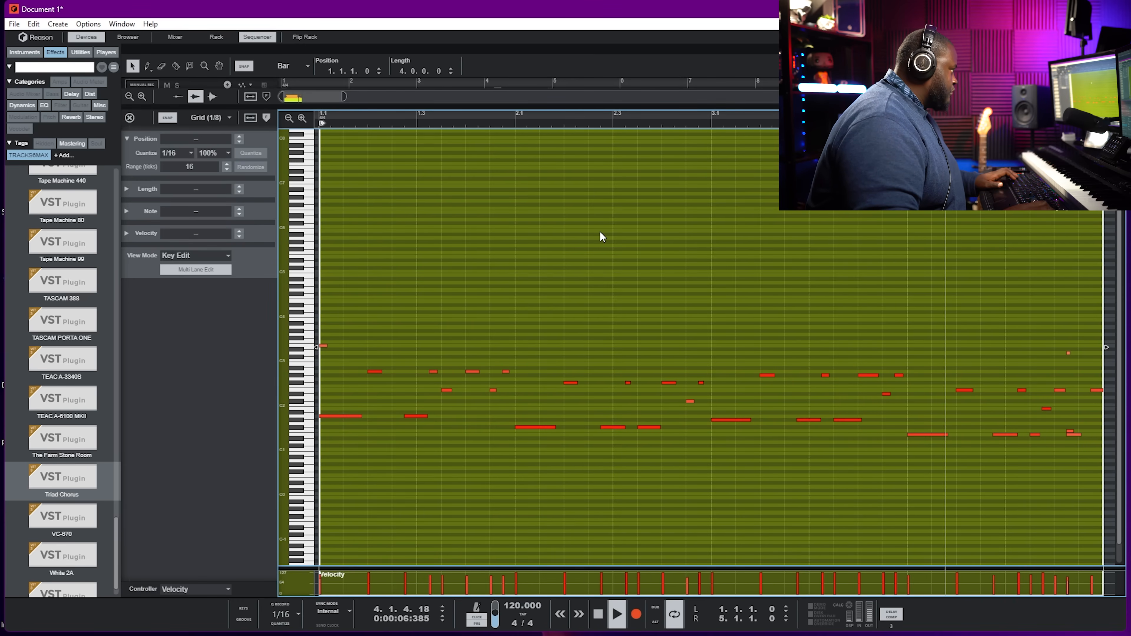
pyautogui.press('F6')
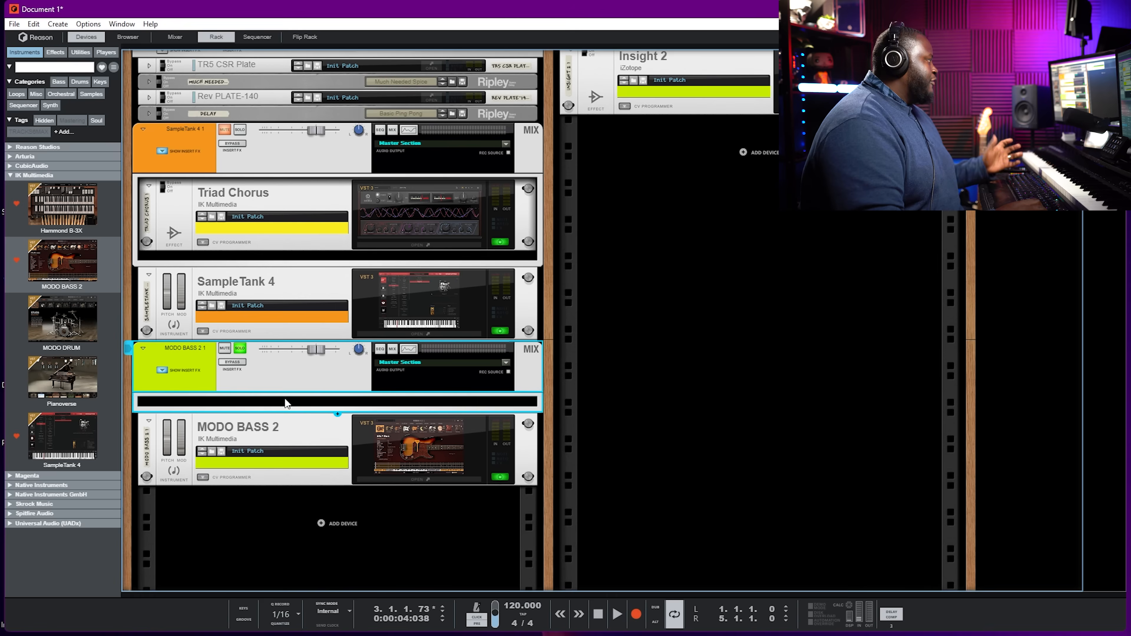
# Insert Bass One from the IK Multimedia effects into the MODO BASS 2 channel's insert slot and load its Sub Controller preset.
pyautogui.click(62, 54)
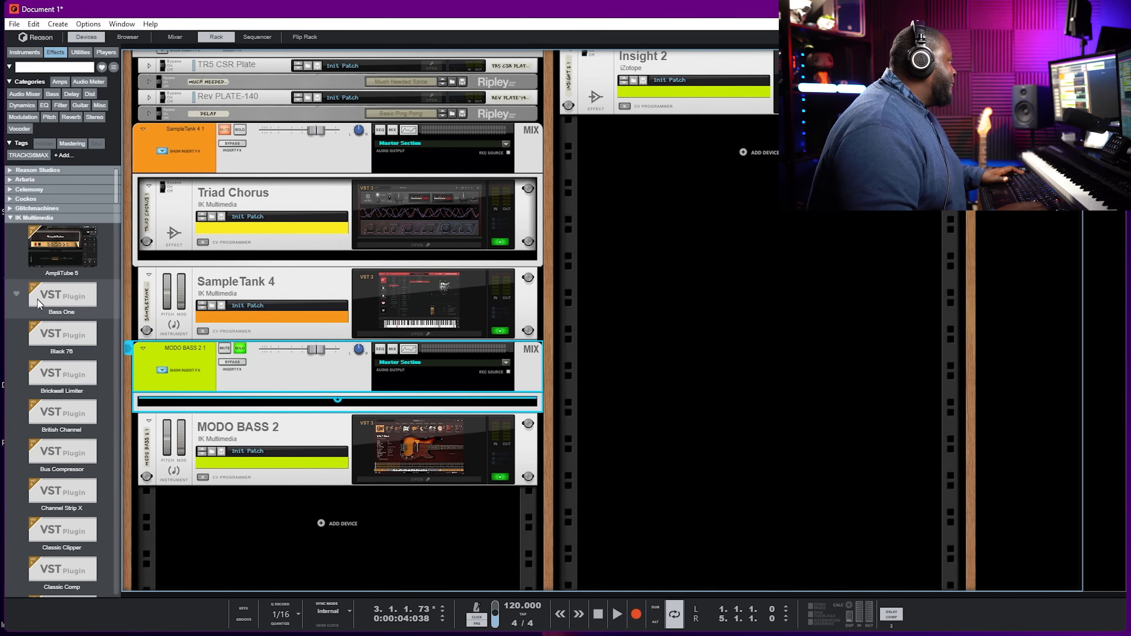
pyautogui.moveTo(37, 299); pyautogui.dragTo(318, 411)
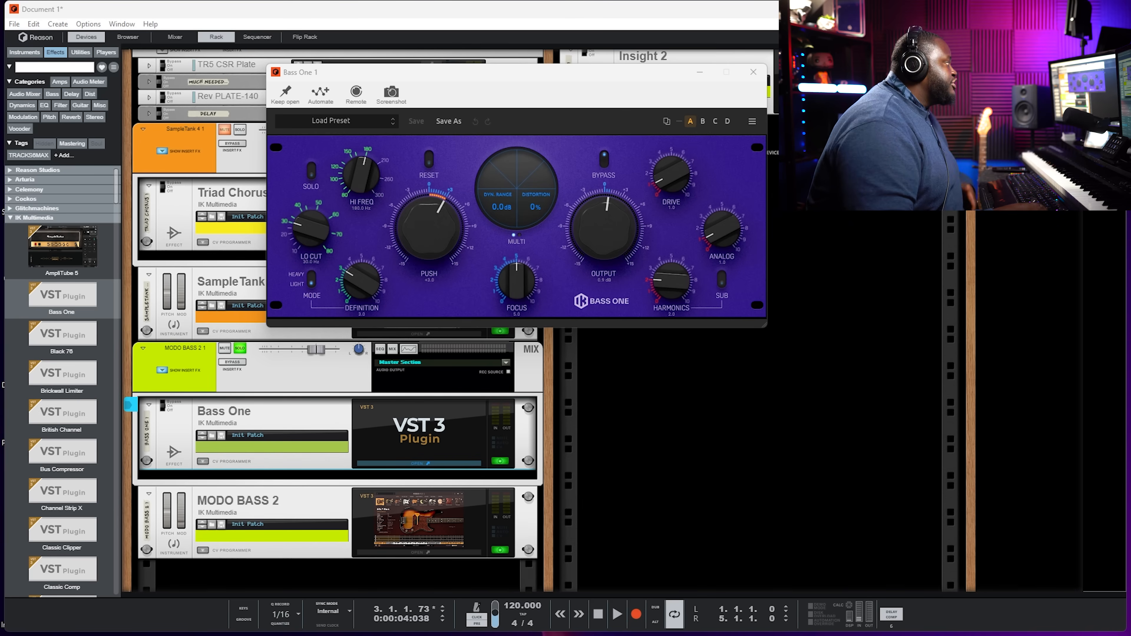
pyautogui.click(334, 122)
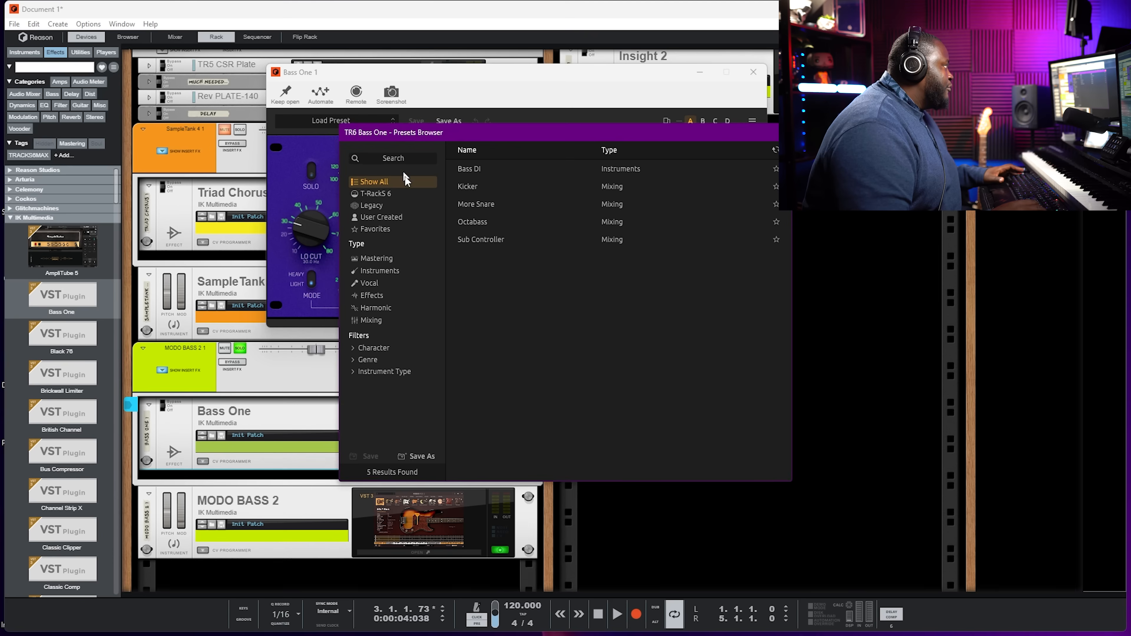
pyautogui.click(497, 241)
pyautogui.click(777, 130)
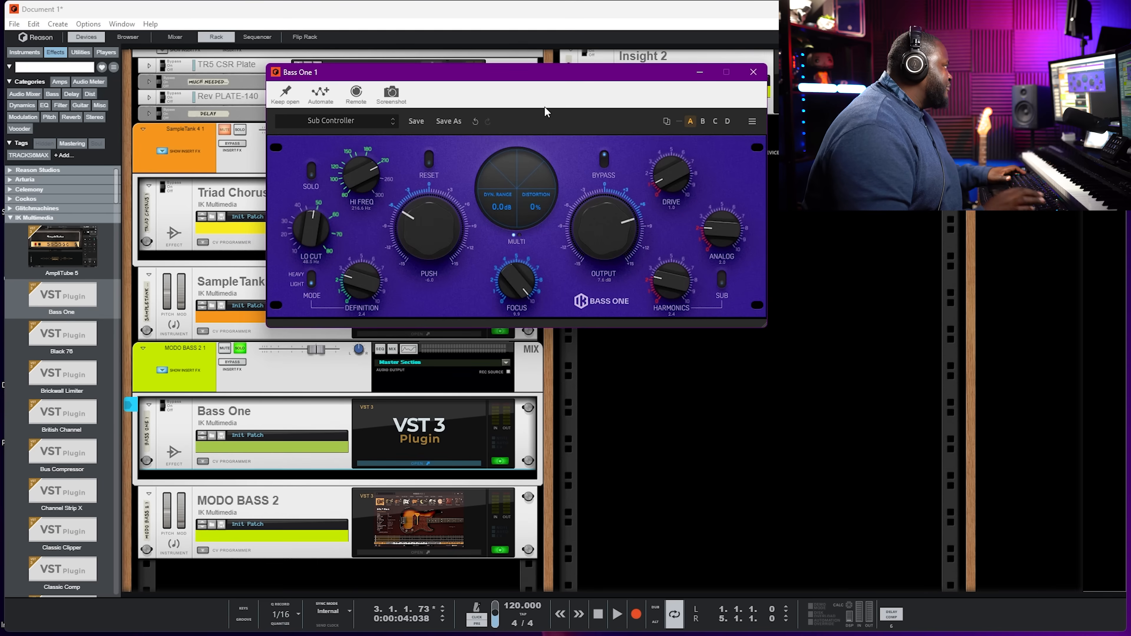
# Play the soloed bass and toggle the MODO BASS 2 insert effects bypass to compare it with and without Bass One.
pyautogui.press('space')
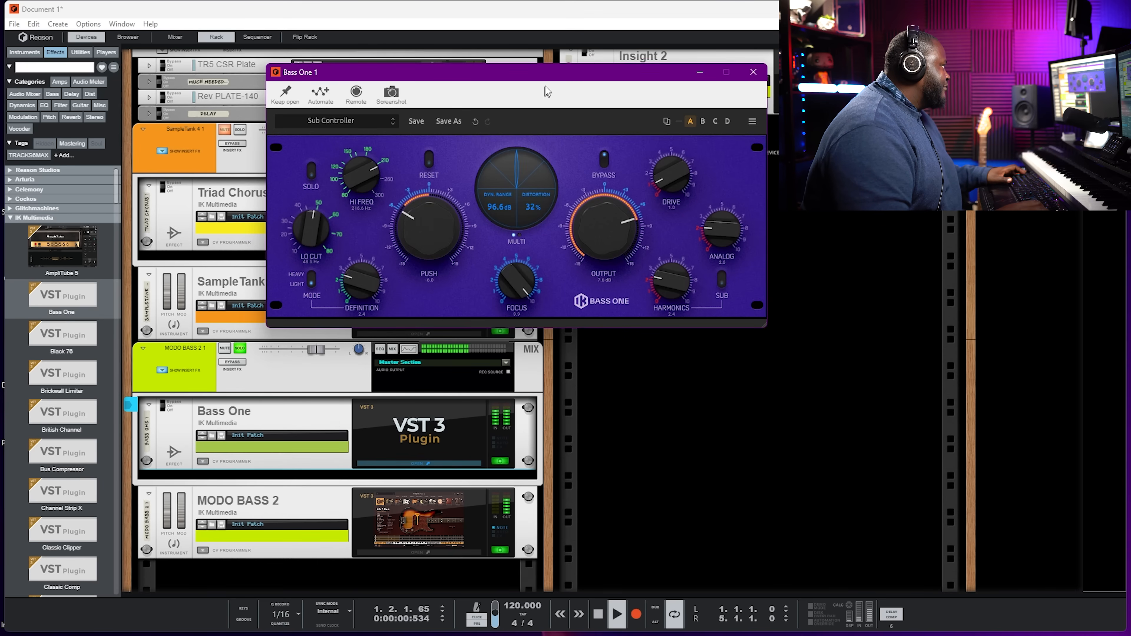
pyautogui.moveTo(547, 91); pyautogui.dragTo(852, 103)
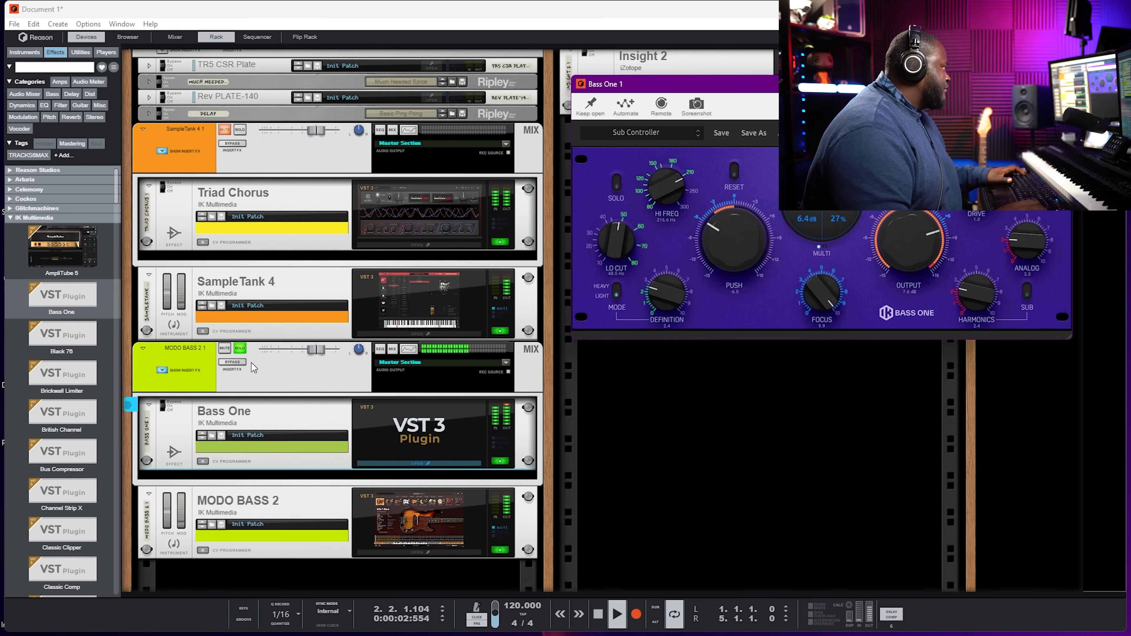
pyautogui.click(241, 366)
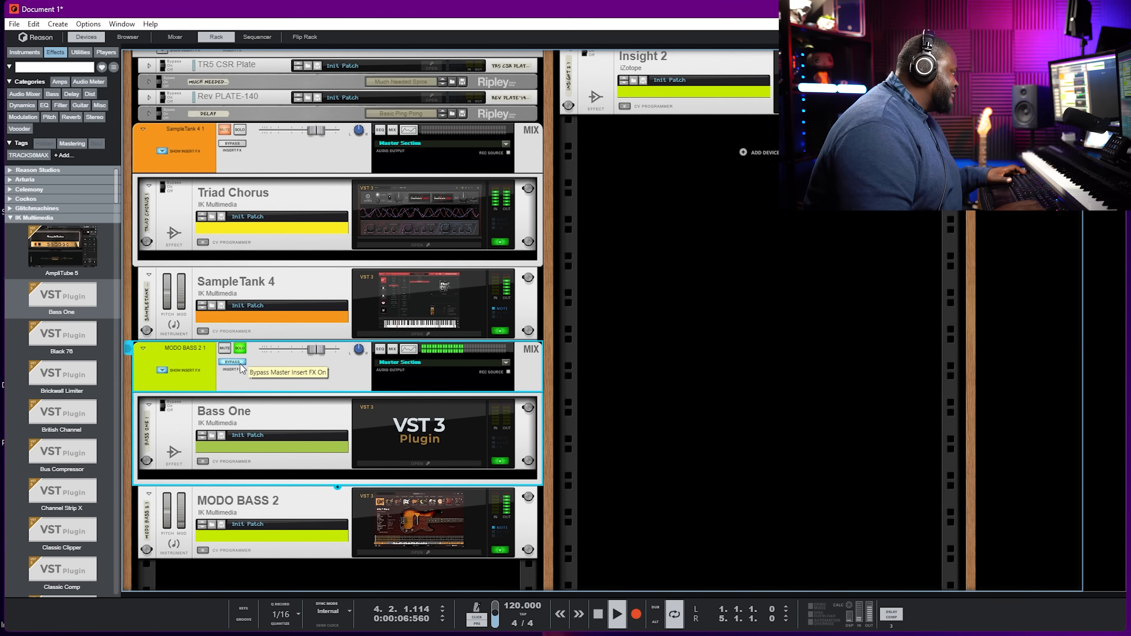
pyautogui.doubleClick(419, 437)
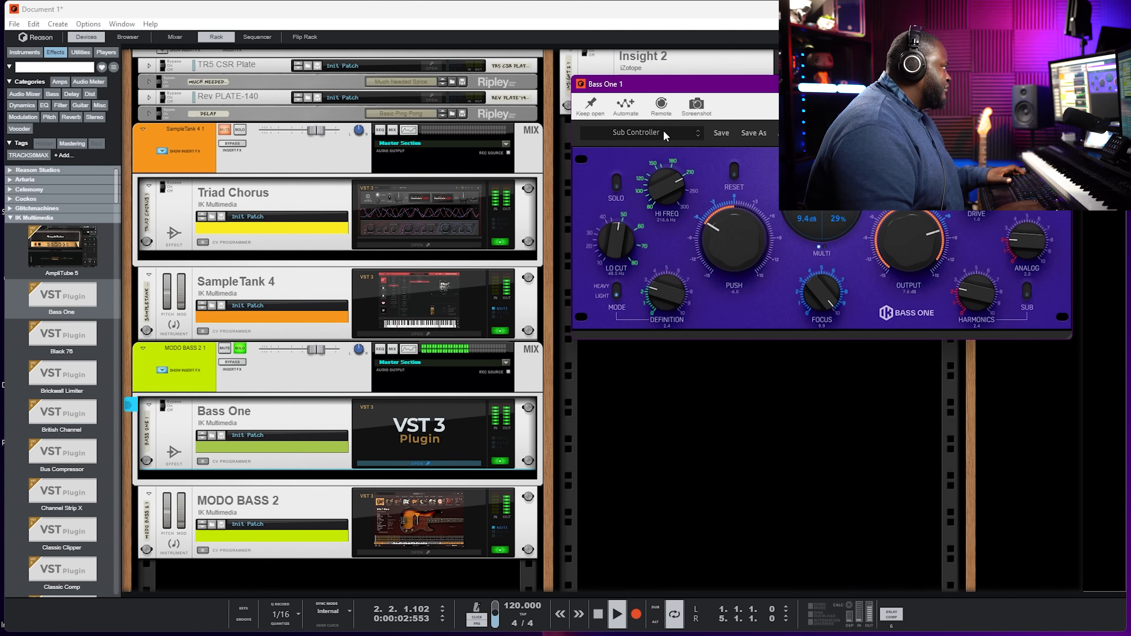
# Load the Bass DI preset in Bass One and compare the bass playback with the device switched off and on.
pyautogui.click(663, 134)
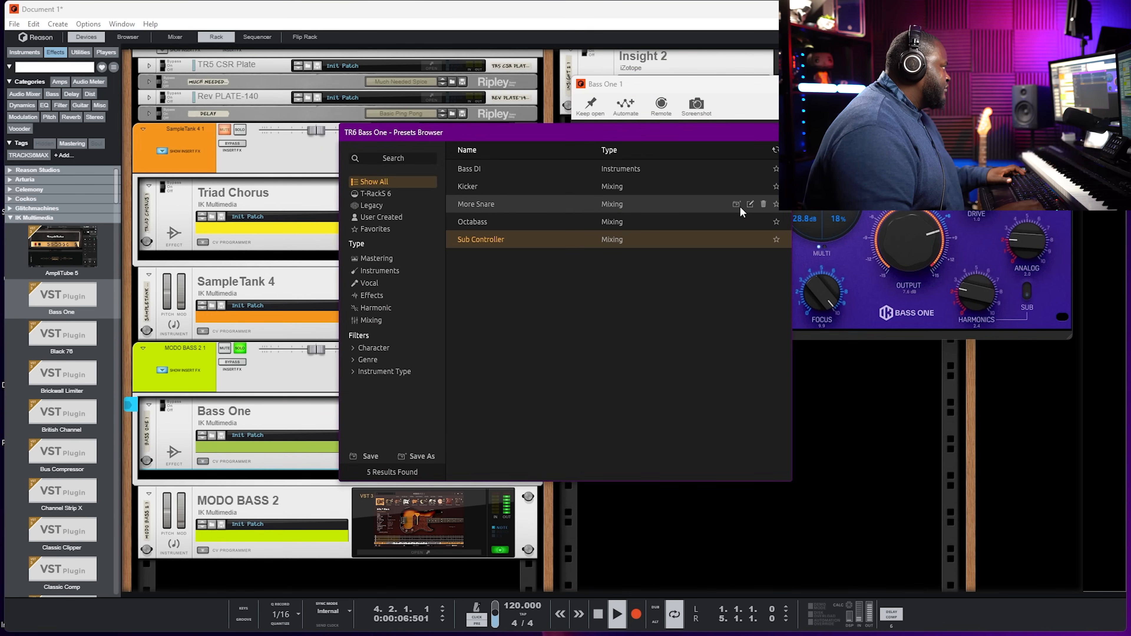
pyautogui.click(783, 132)
pyautogui.click(499, 461)
pyautogui.press('space')
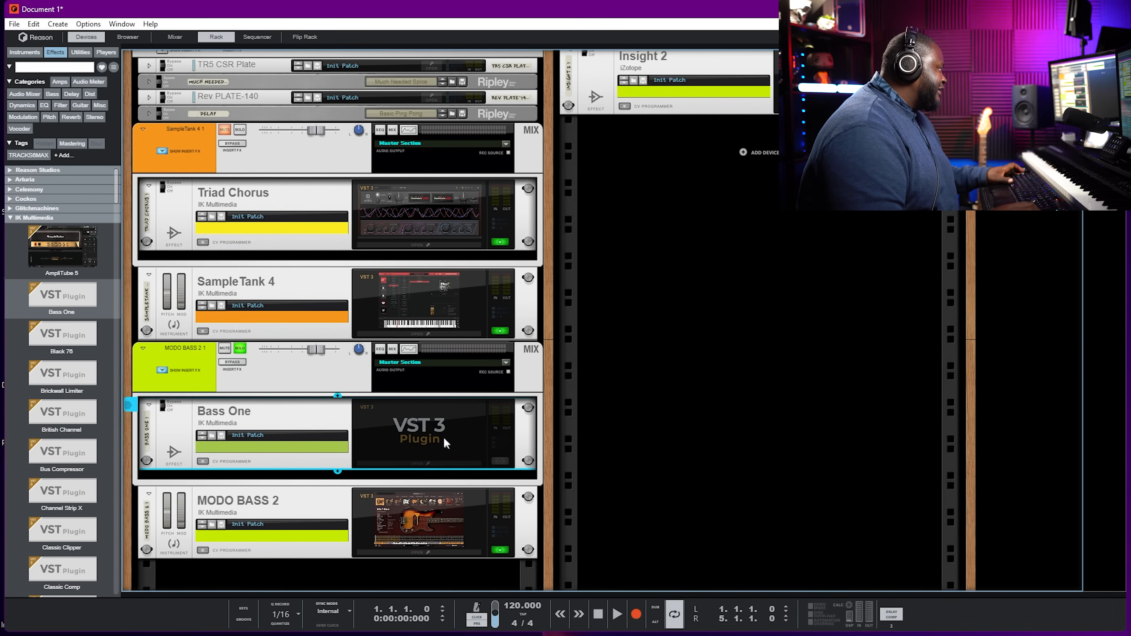
pyautogui.press('space')
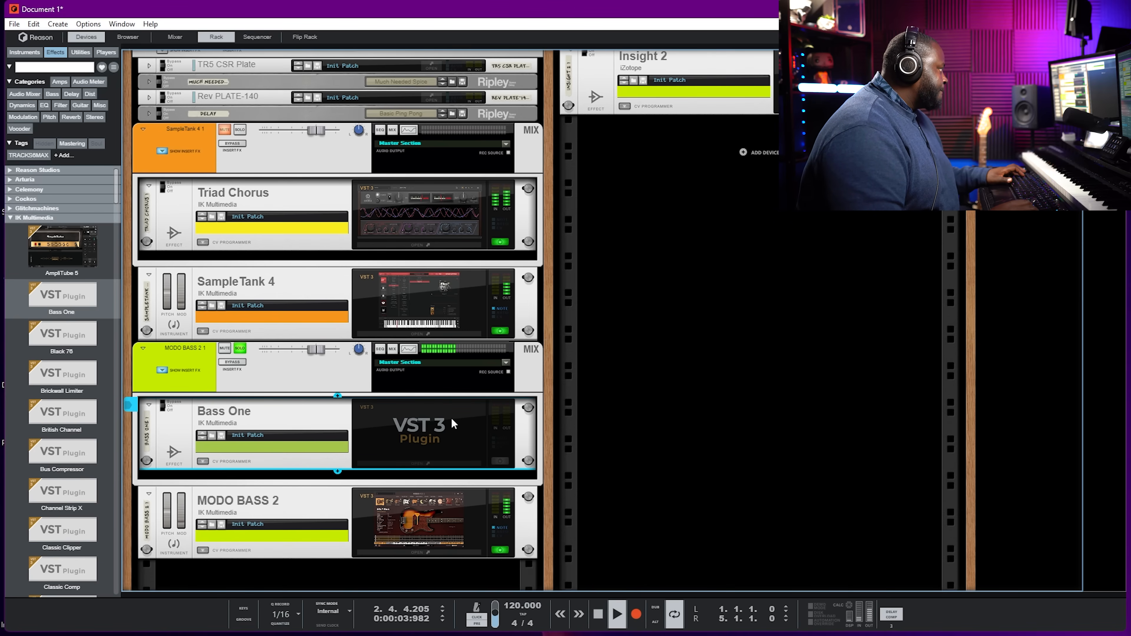
pyautogui.press('space')
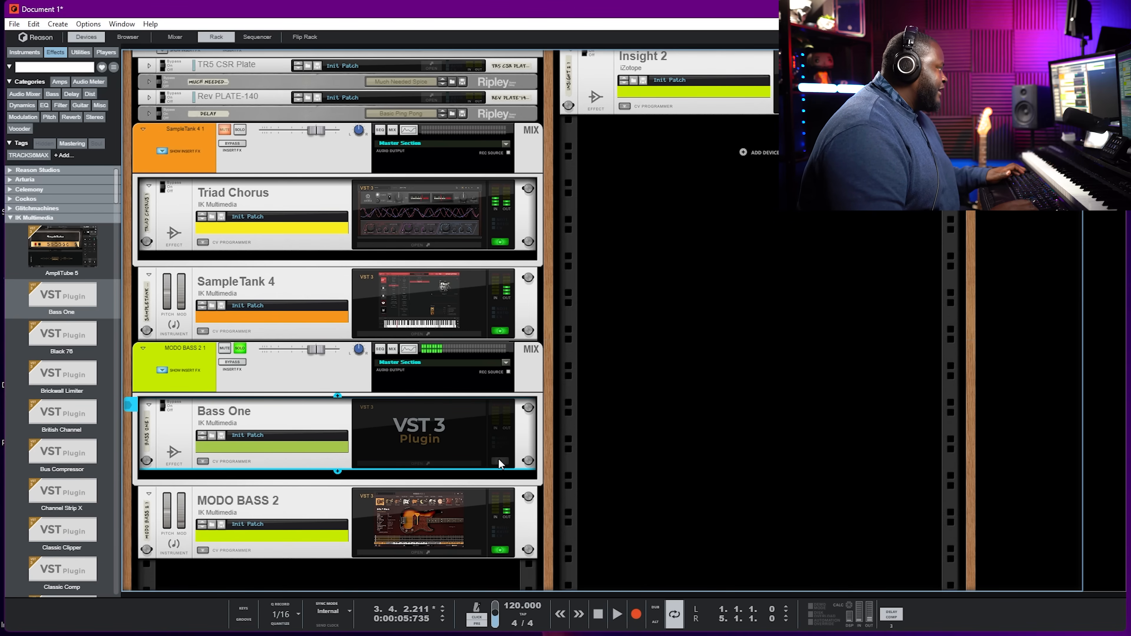
pyautogui.click(498, 459)
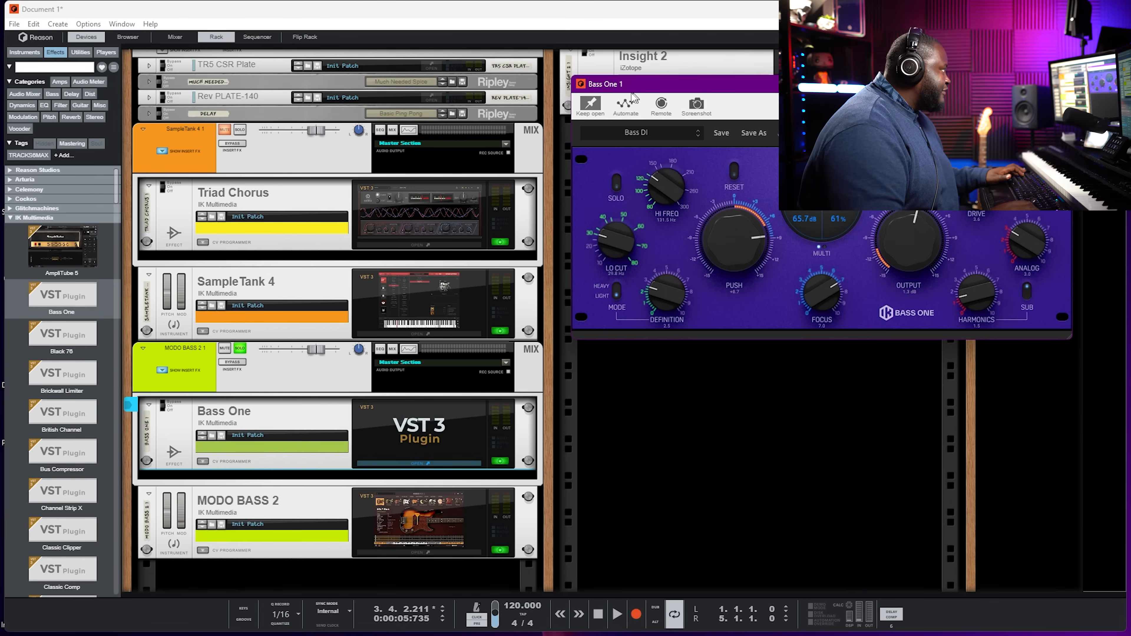
pyautogui.press('space')
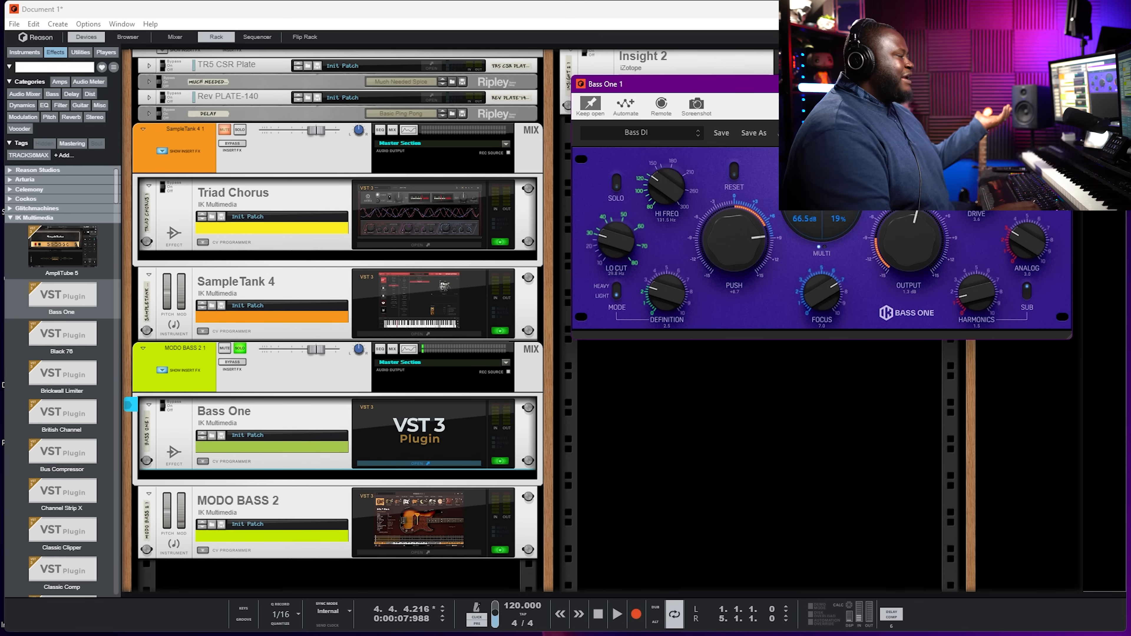
# Move the Bass One window clear of the device column and turn off solo on MODO BASS 2 to play both parts together.
pyautogui.moveTo(929, 91); pyautogui.dragTo(970, 224)
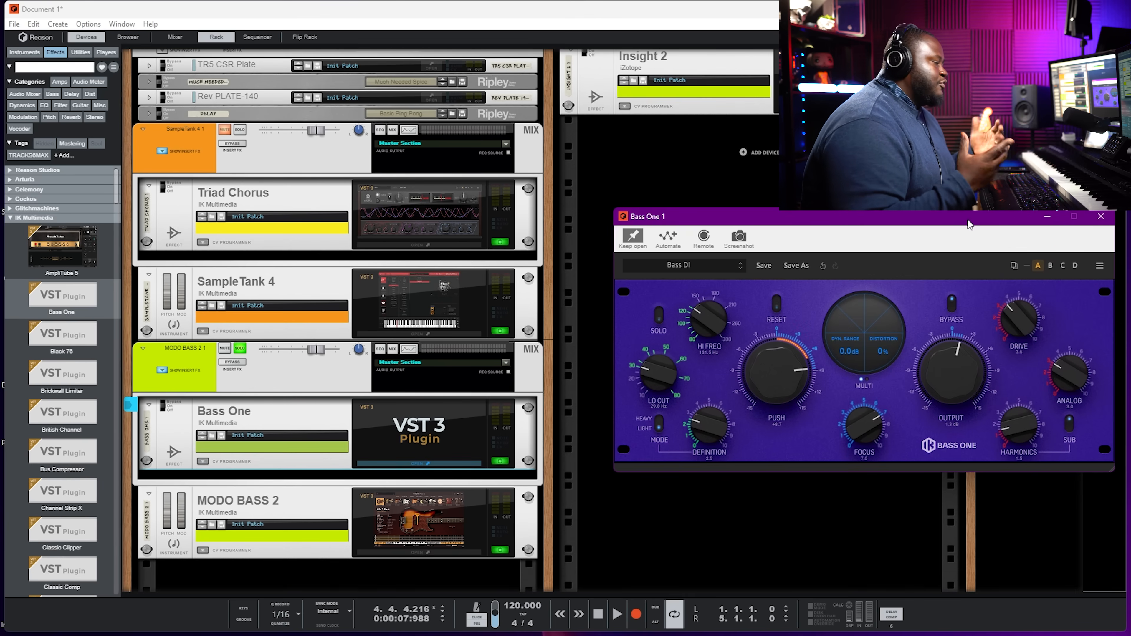
pyautogui.click(600, 171)
pyautogui.press('F7')
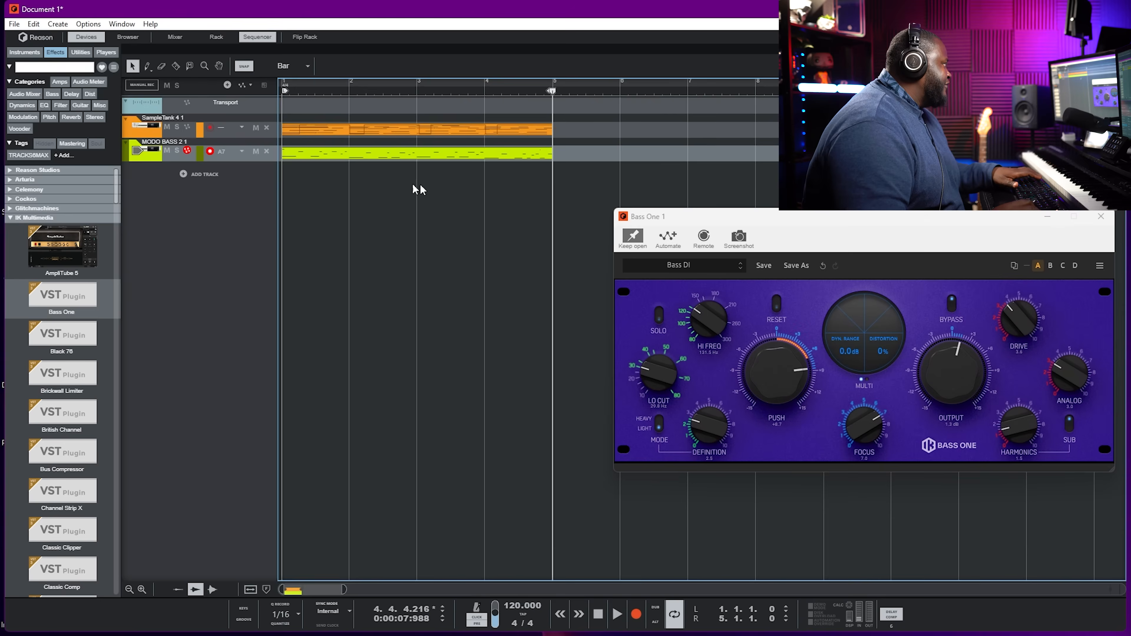
pyautogui.press('F5')
pyautogui.press('F7')
pyautogui.press('F5')
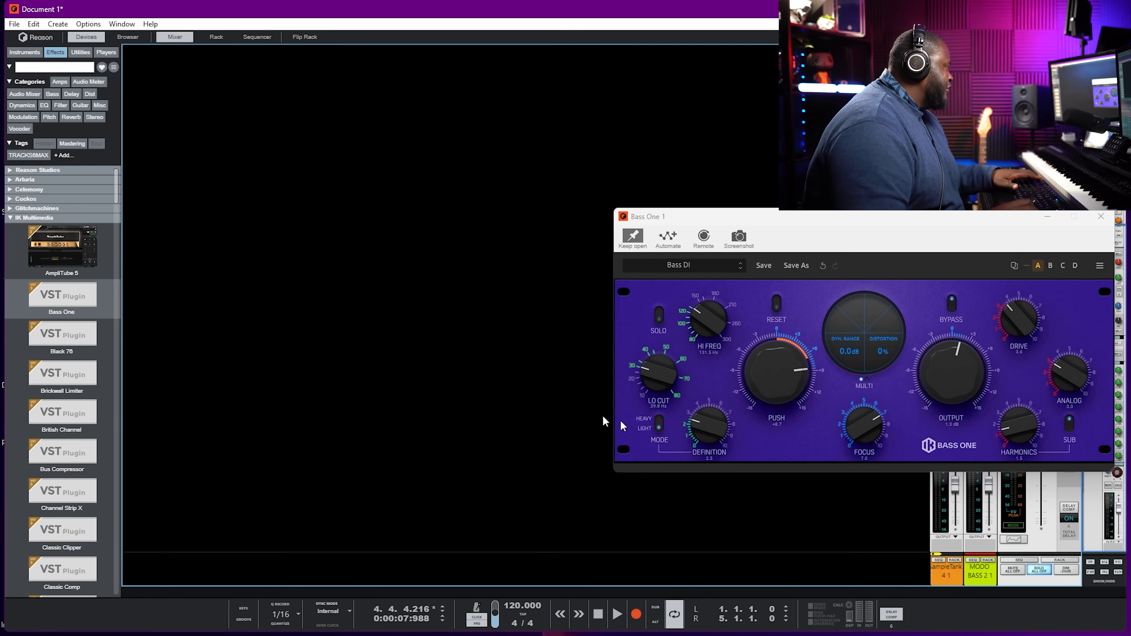
pyautogui.press('F6')
pyautogui.click(241, 356)
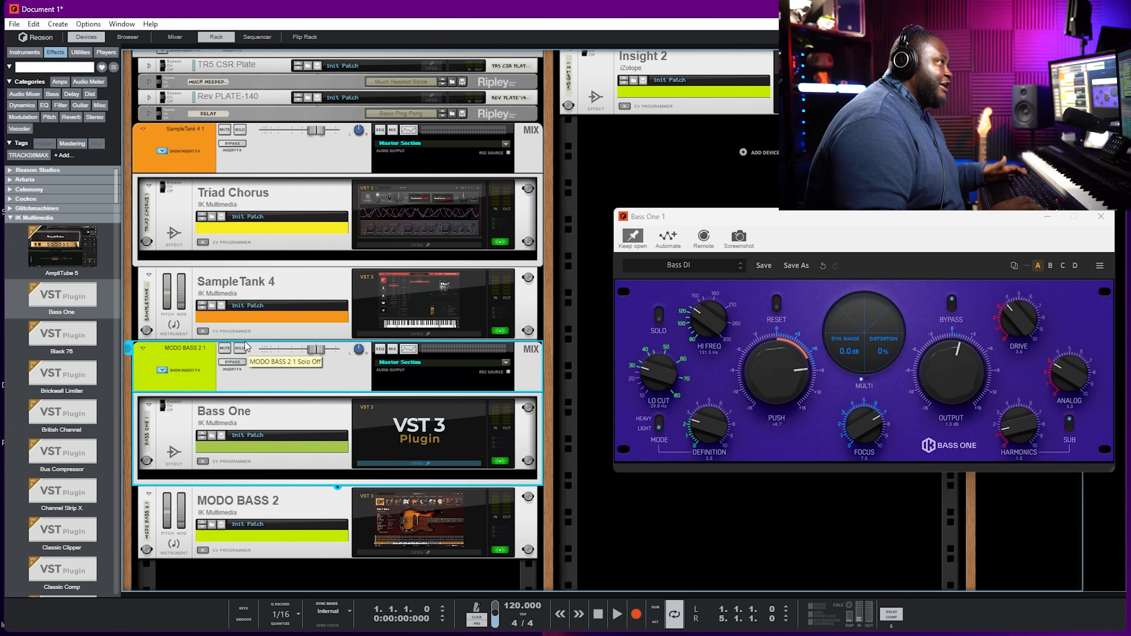
pyautogui.press('space')
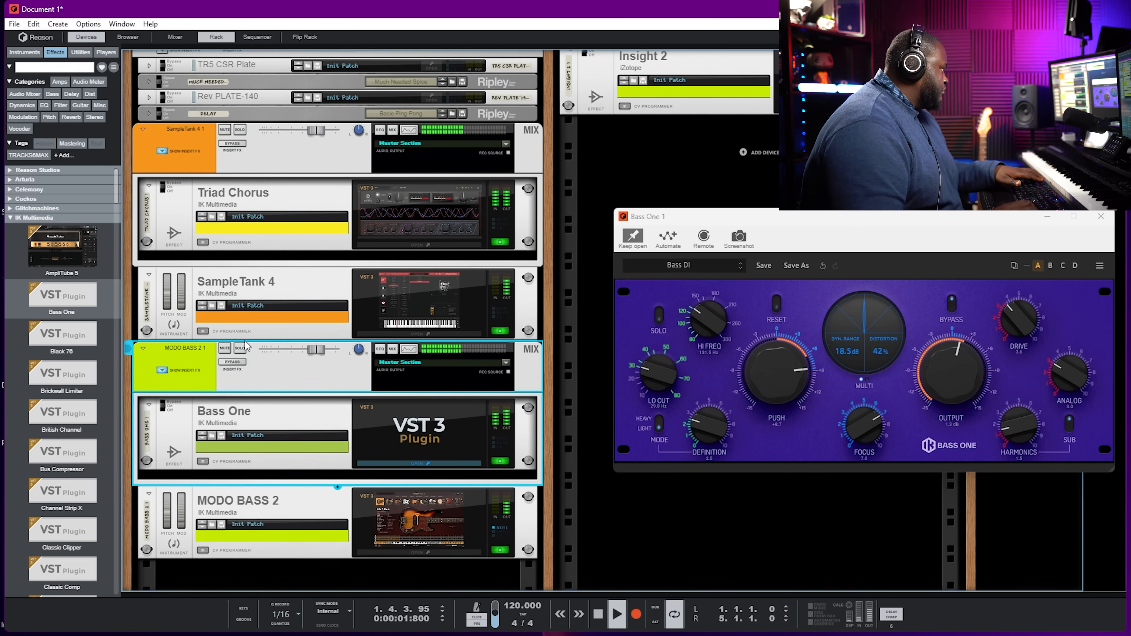
# Examine the SampleTank 4 1 channel's frequencies in the Spectrum EQ during playback, and return to the rack.
pyautogui.press('F5')
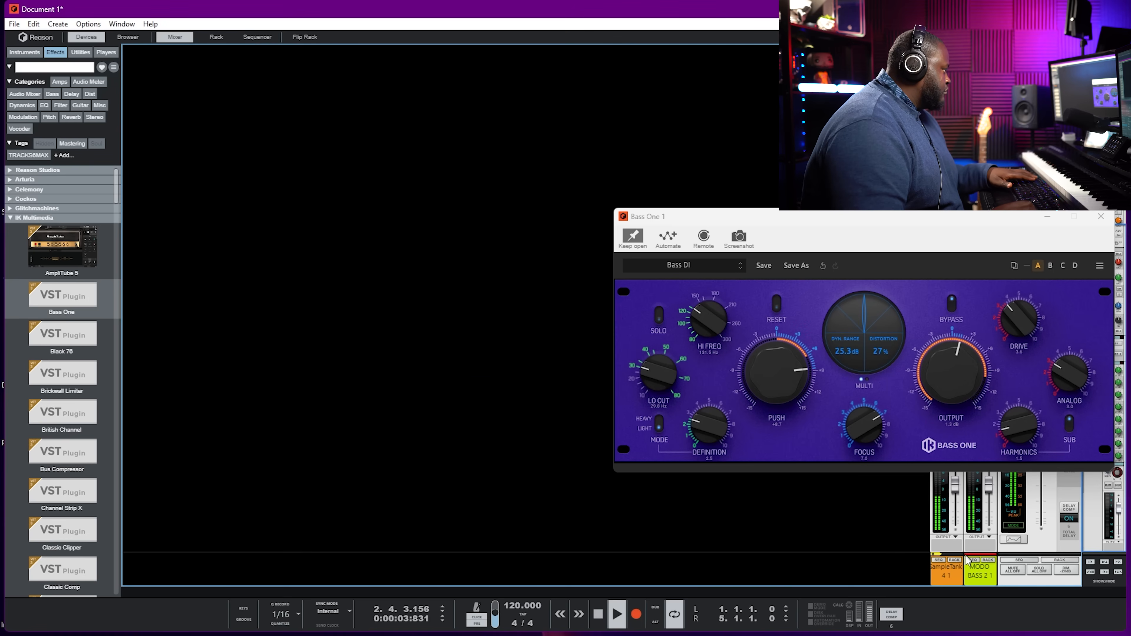
pyautogui.click(947, 572)
pyautogui.press('F2')
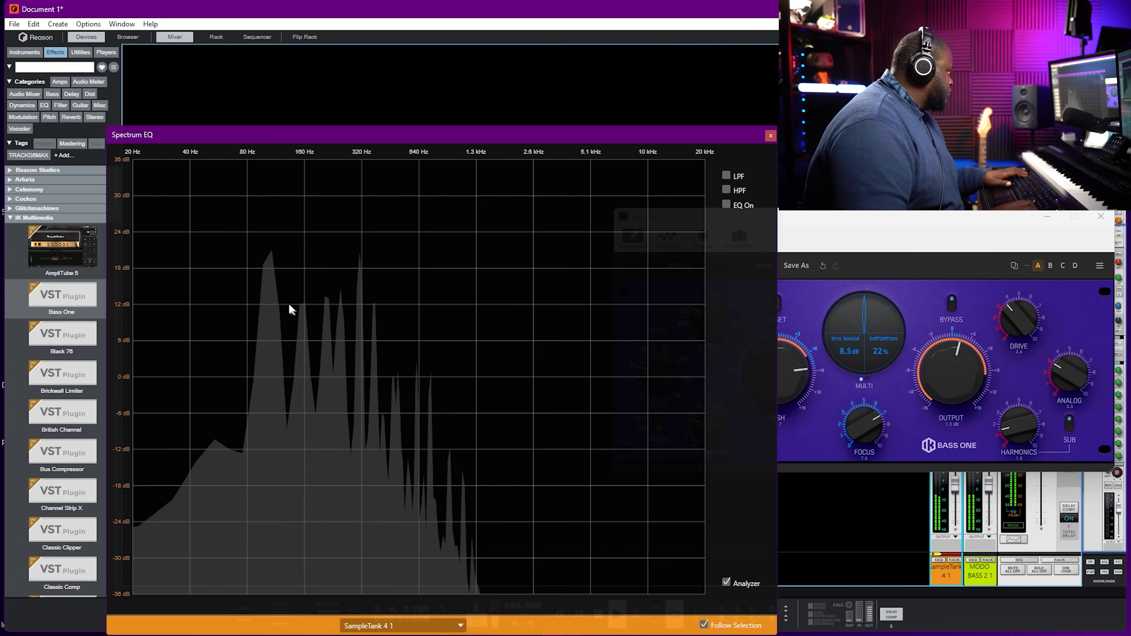
pyautogui.click(771, 136)
pyautogui.press('F6')
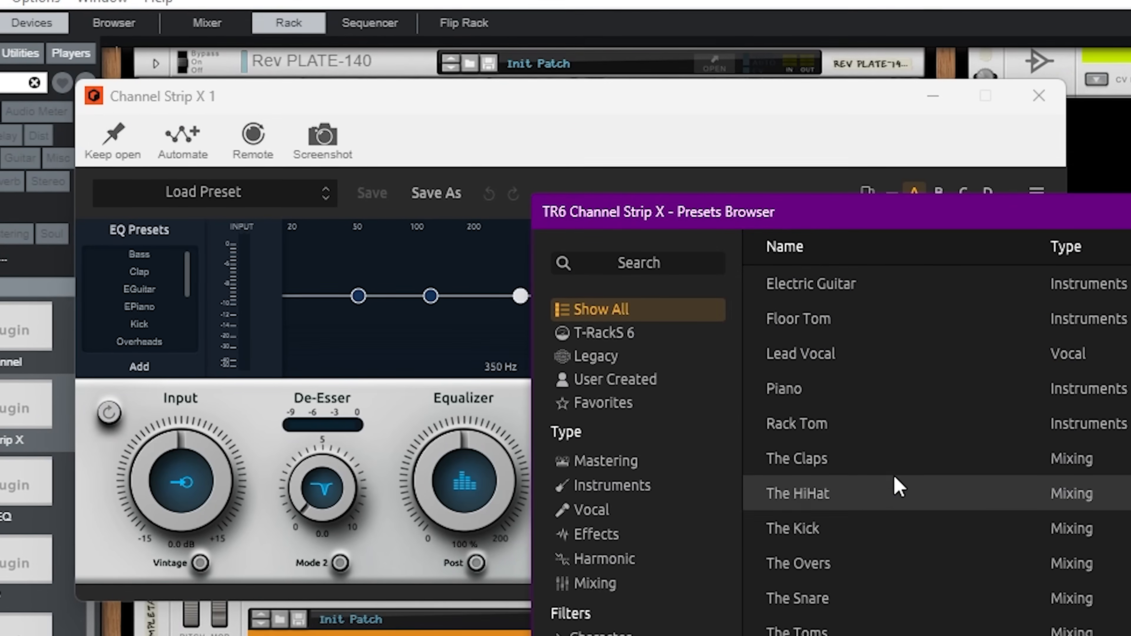
# Load the Piano preset in Channel Strip X and set its input level to -0.4 dB.
pyautogui.click(866, 384)
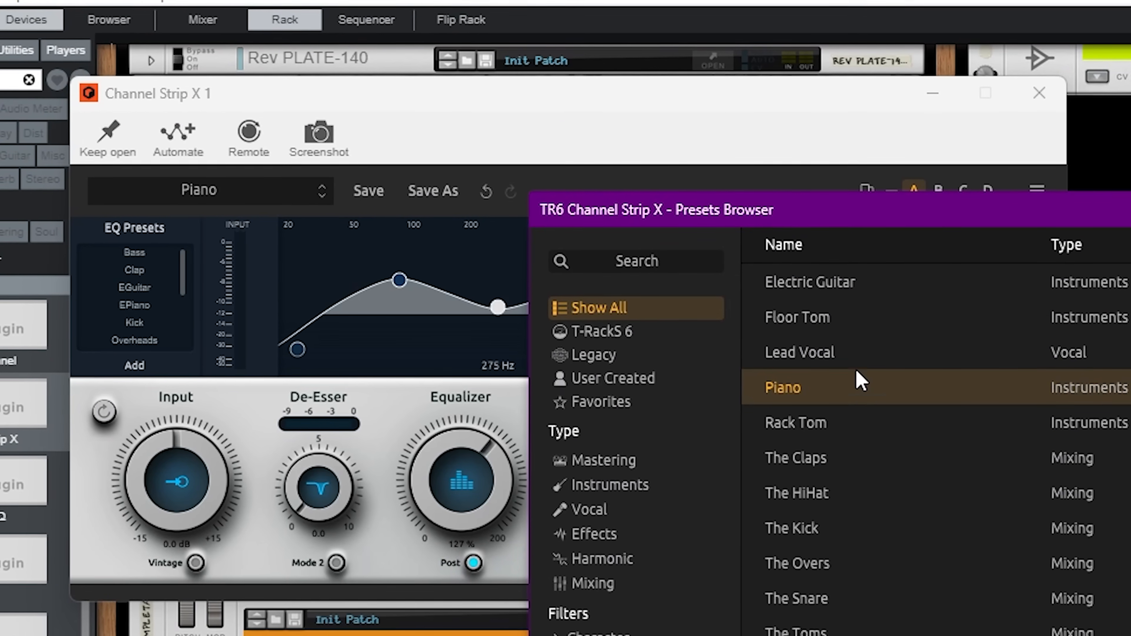
pyautogui.click(1129, 210)
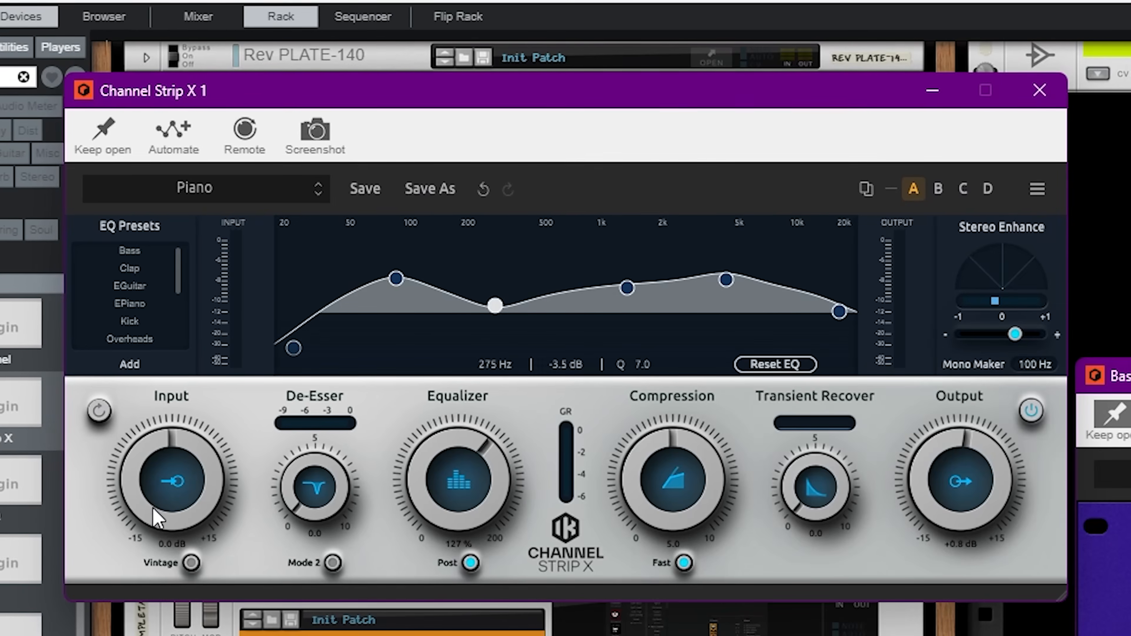
pyautogui.moveTo(167, 508); pyautogui.dragTo(163, 559)
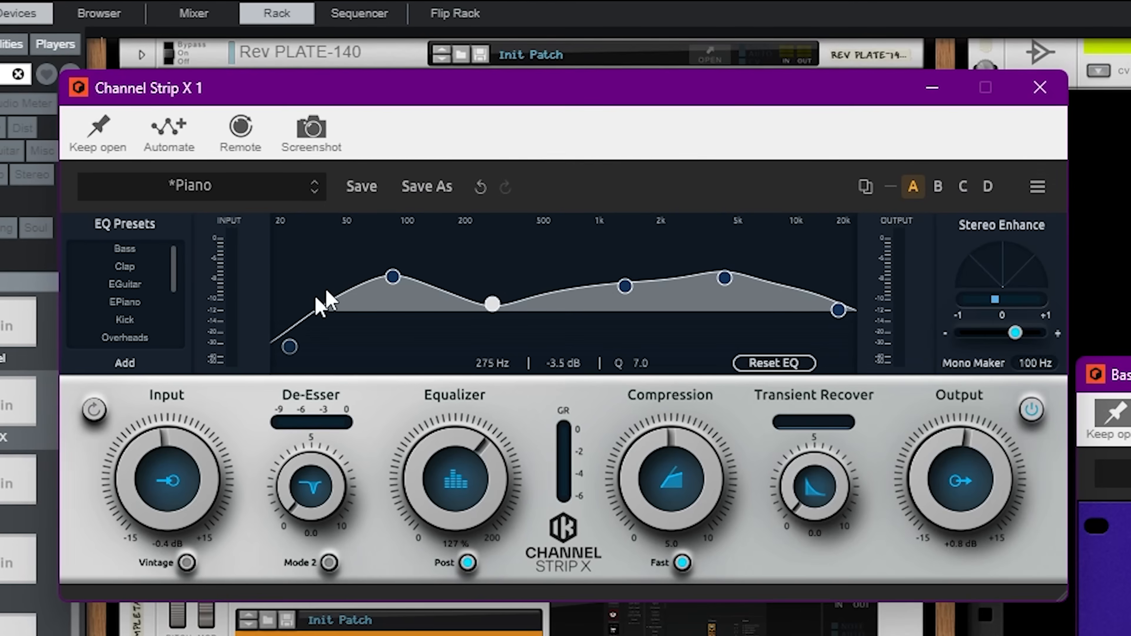
# Play the parts while shifting Channel Strip X's lowest EQ point to 129 Hz, and close the plugin window.
pyautogui.press('space')
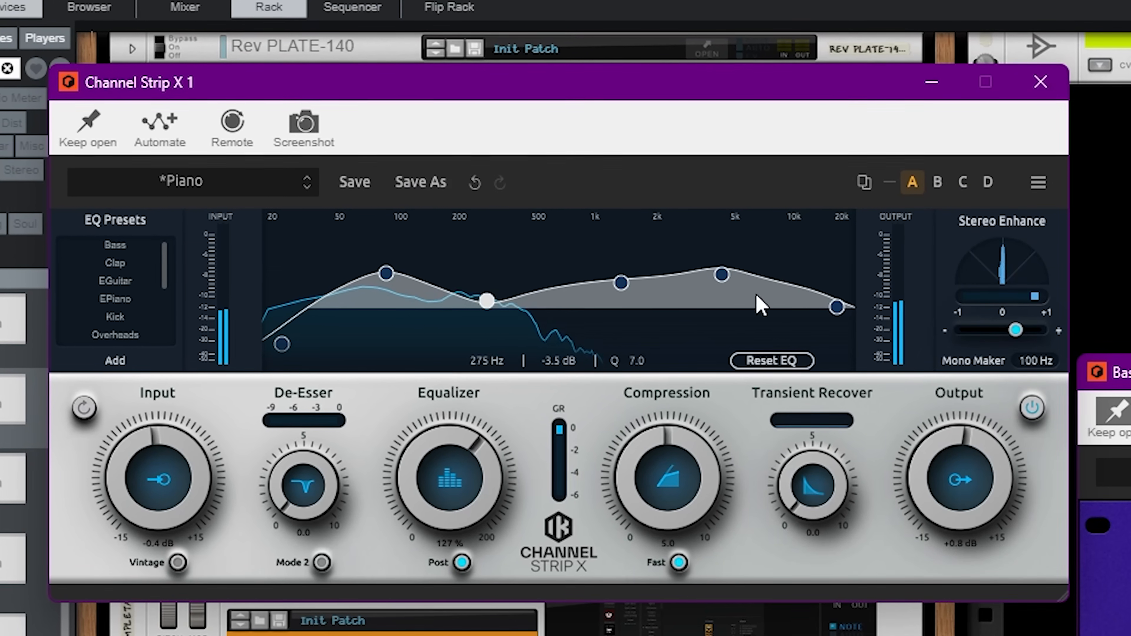
pyautogui.moveTo(280, 344); pyautogui.dragTo(416, 362)
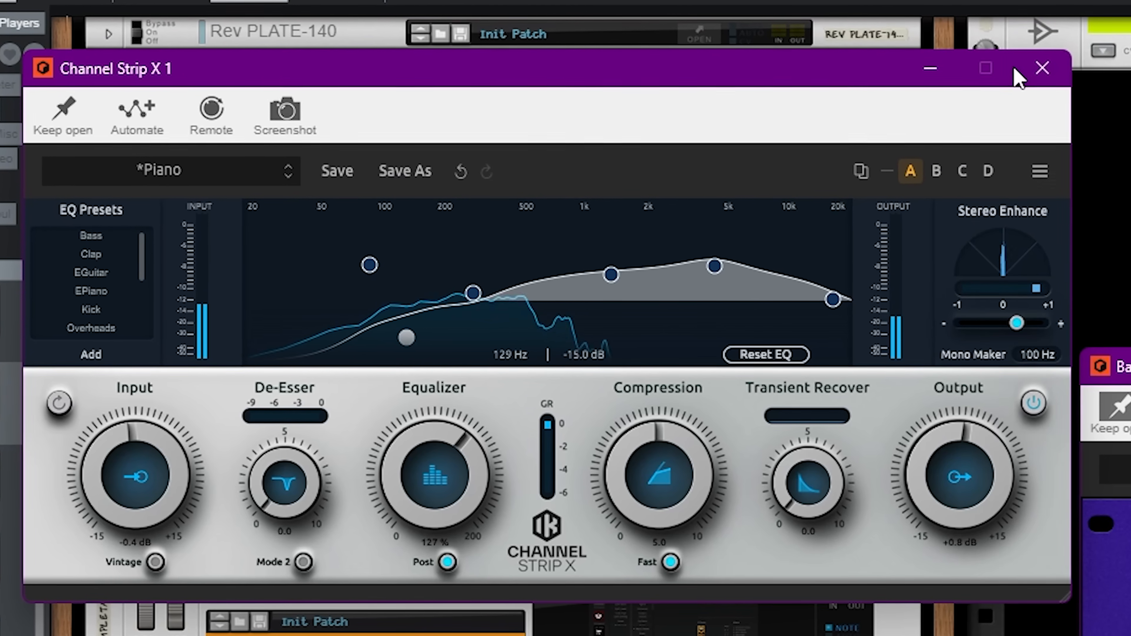
pyautogui.click(1043, 68)
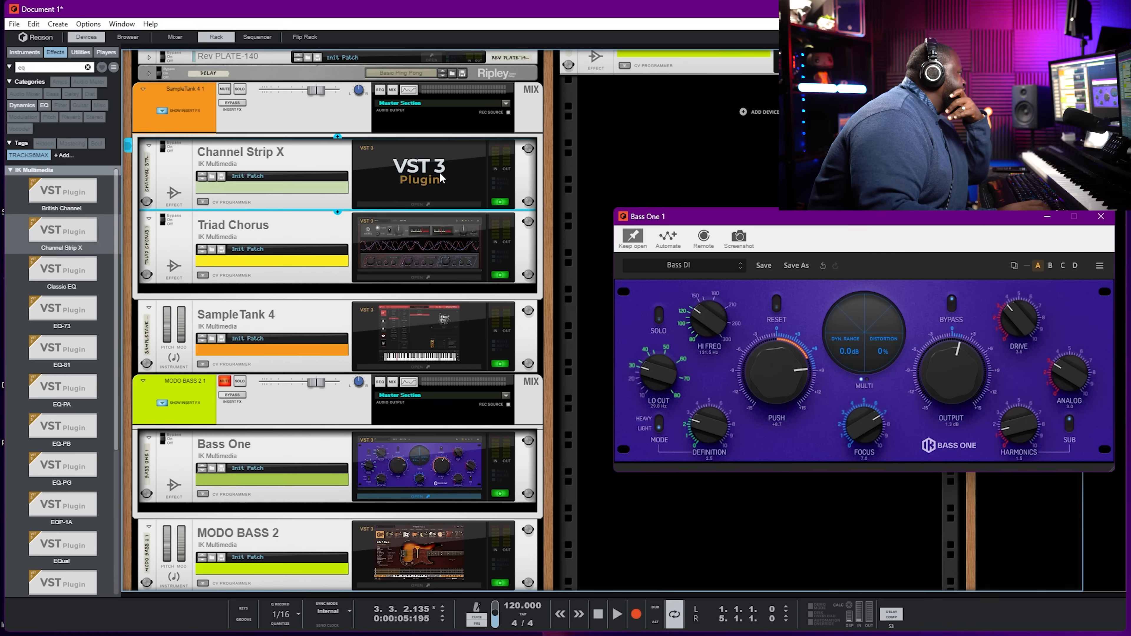
# Open Channel Strip X on the SampleTank 4 1 channel and apply its Piano preset from the presets browser.
pyautogui.click(447, 178)
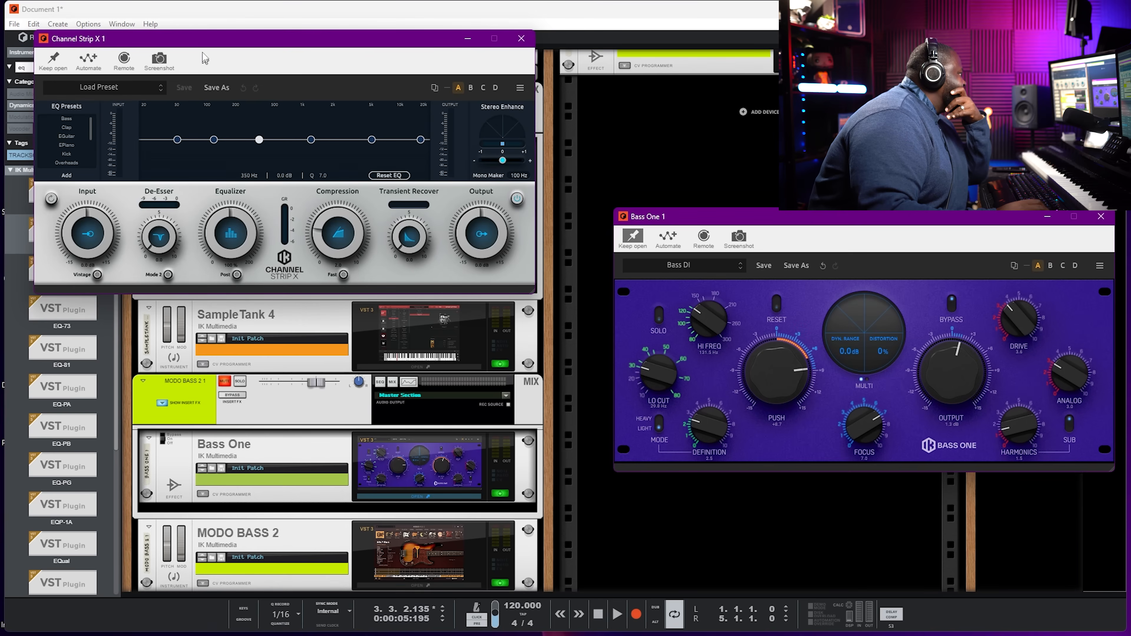
pyautogui.click(183, 126)
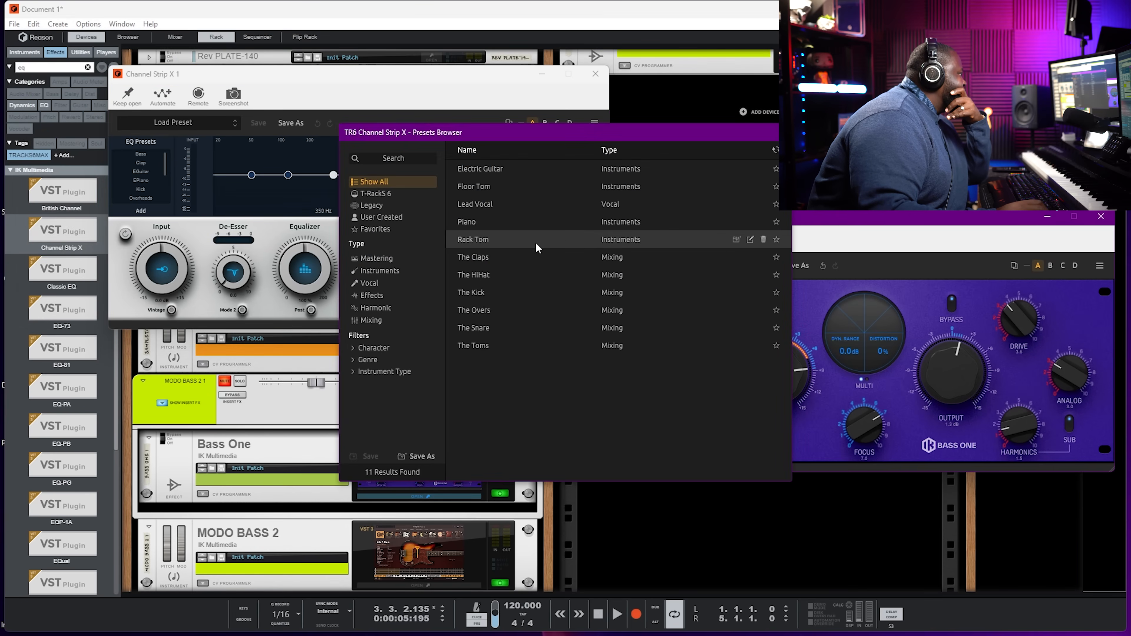
pyautogui.click(507, 221)
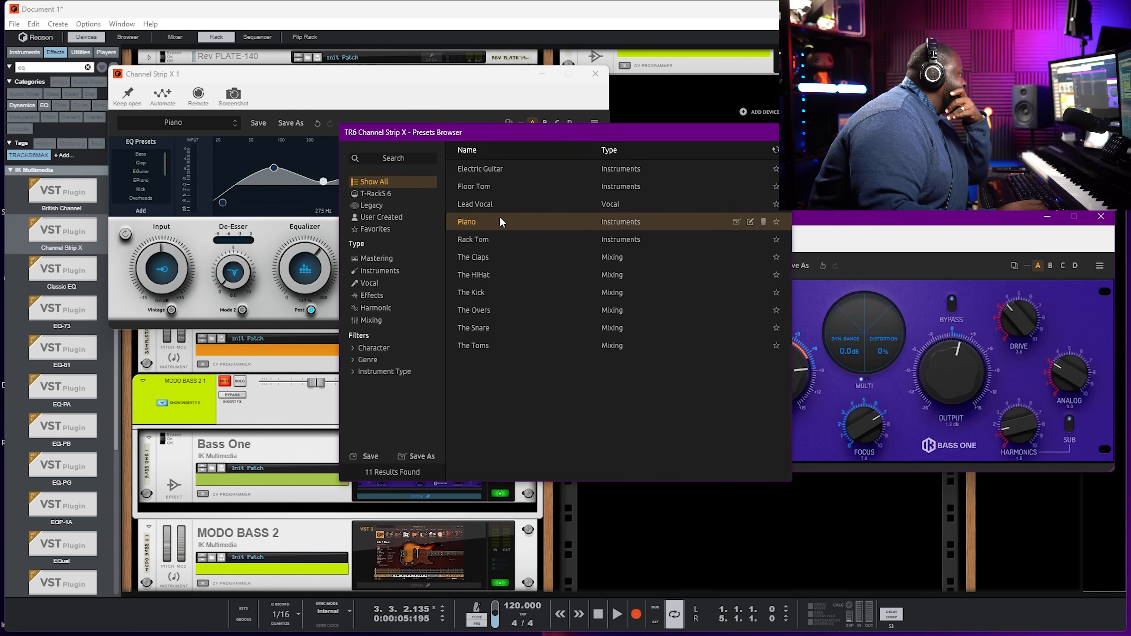
pyautogui.click(784, 132)
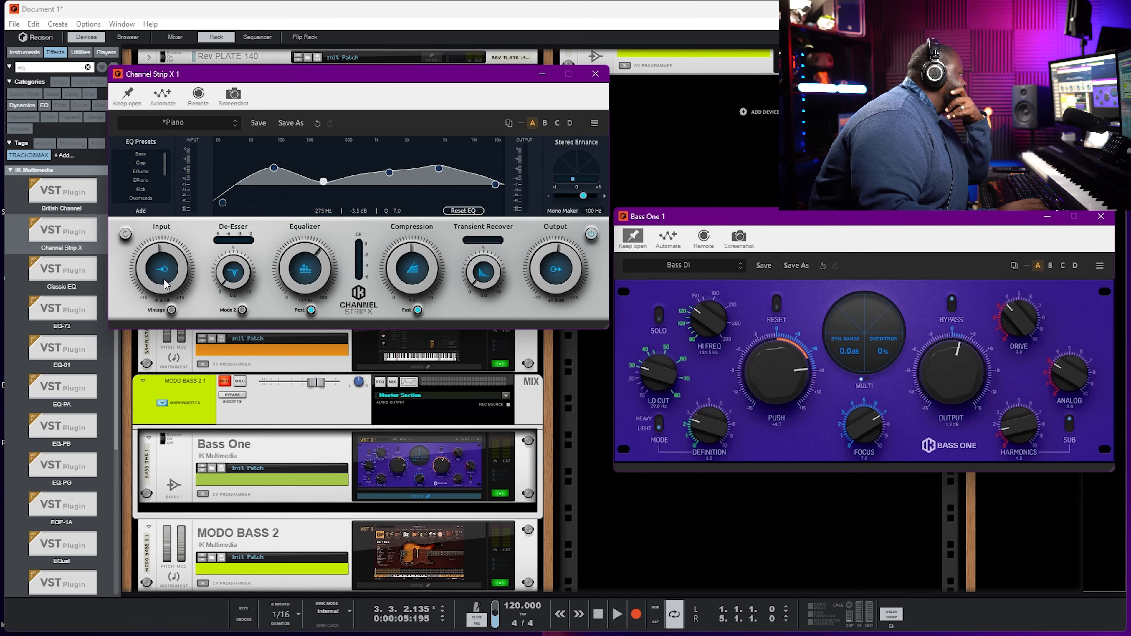
# Raise Channel Strip X's lowest EQ point to 129 Hz during playback and place its window beside Bass One.
pyautogui.press('space')
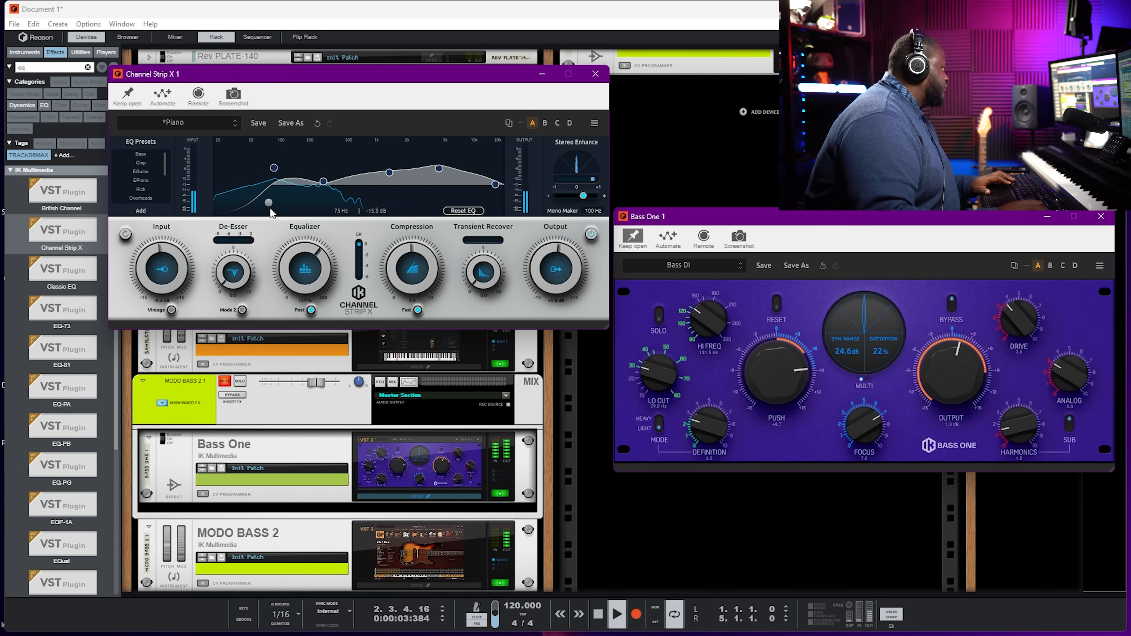
pyautogui.moveTo(272, 213); pyautogui.dragTo(308, 214)
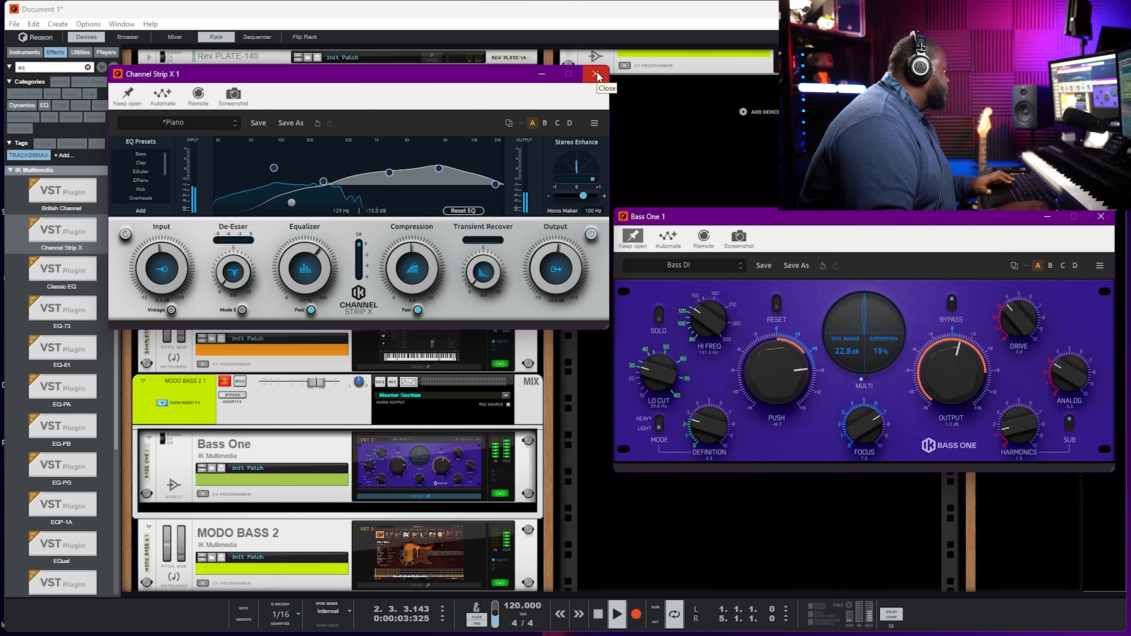
pyautogui.moveTo(446, 79); pyautogui.dragTo(447, 226)
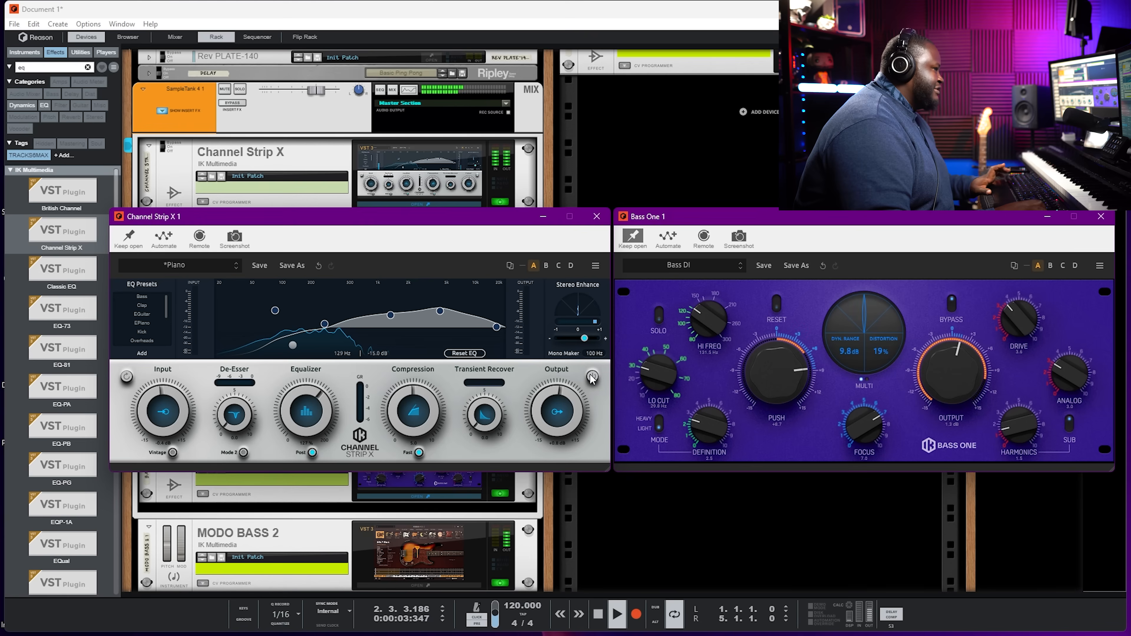
# Stop playback, return to the song start and close the Channel Strip X and Bass One windows.
pyautogui.press('space')
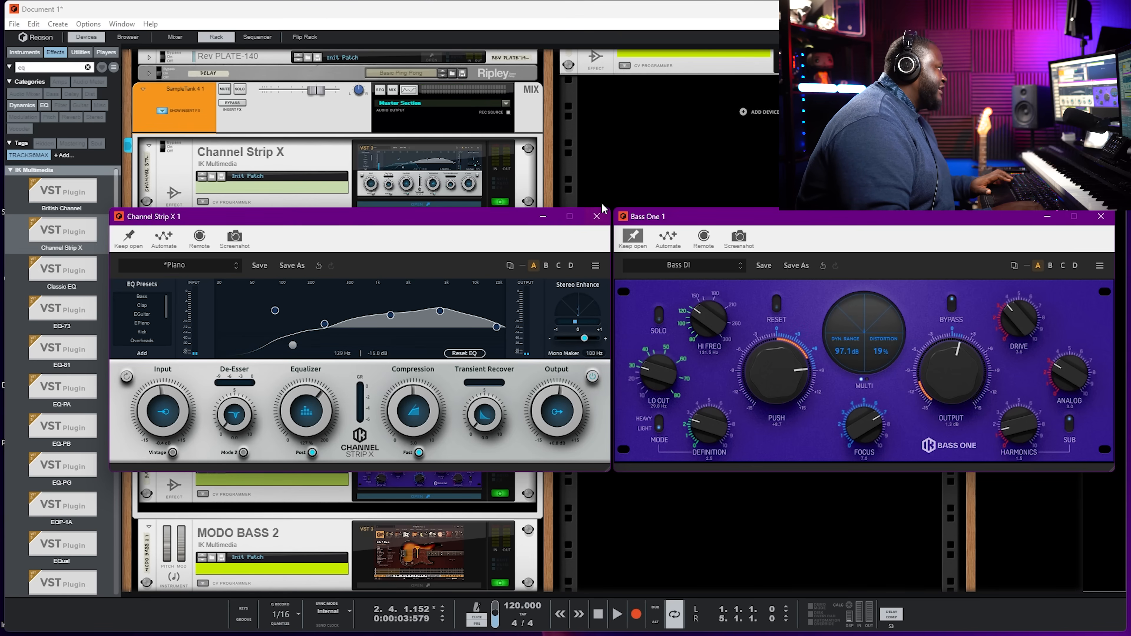
pyautogui.click(597, 218)
pyautogui.click(598, 614)
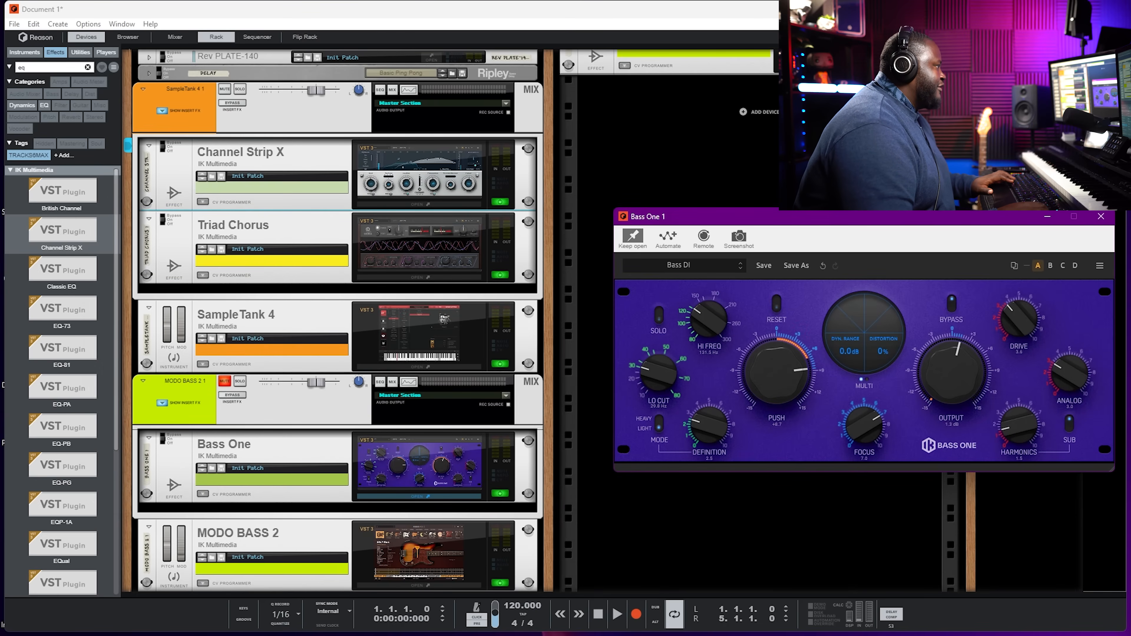
pyautogui.click(1092, 218)
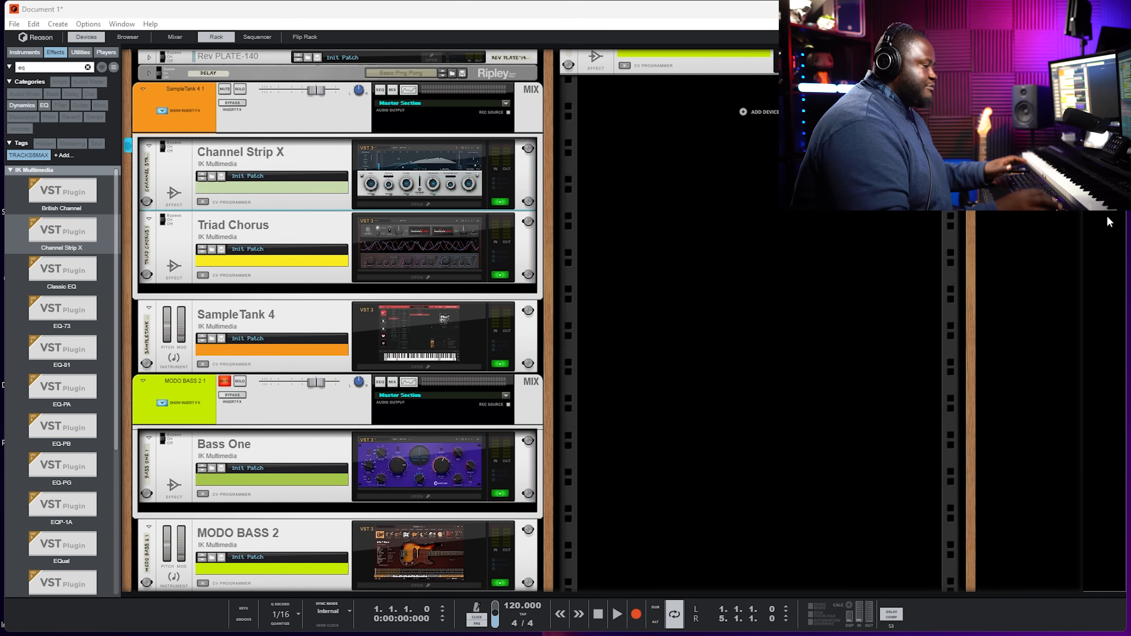
# Unmute the MODO BASS 2 1 channel and play the song with the mixer shown.
pyautogui.click(225, 383)
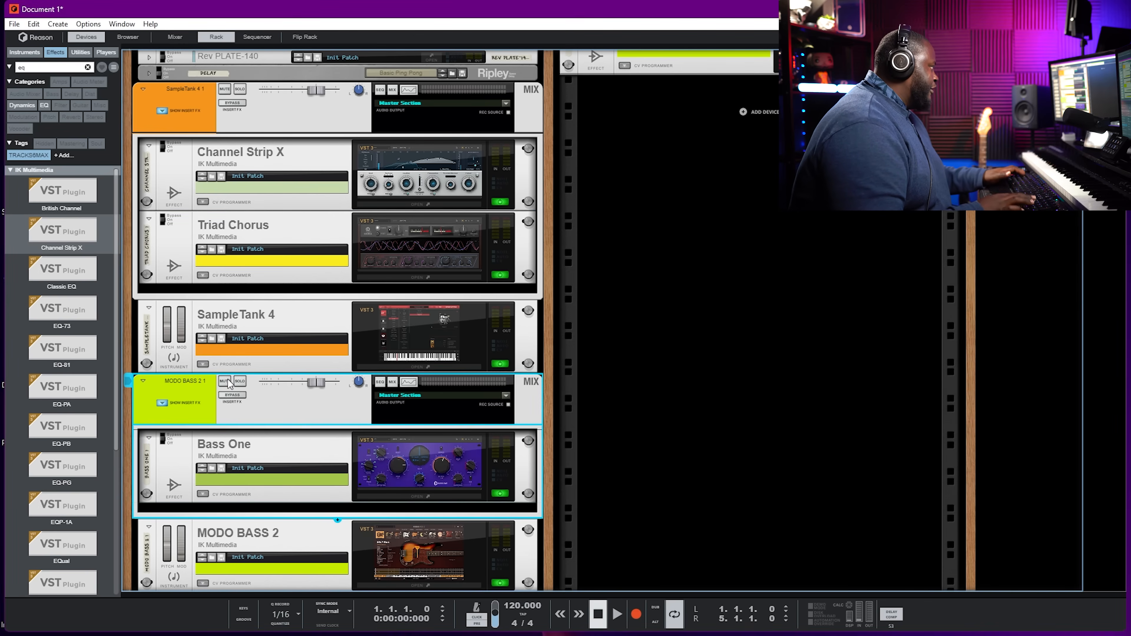
pyautogui.press('Tab')
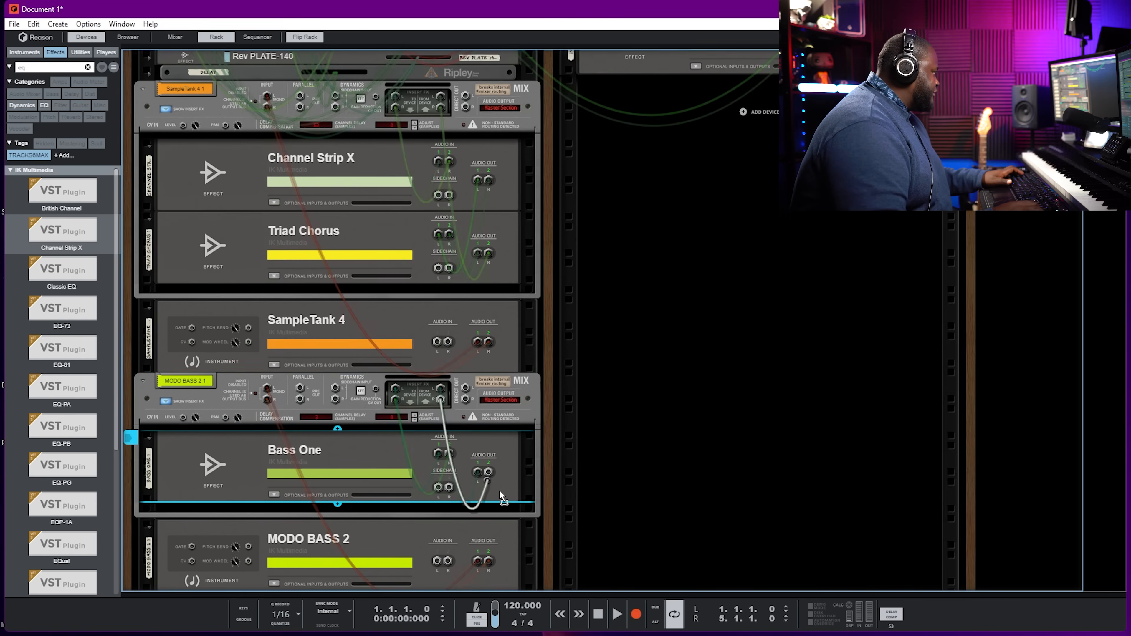
pyautogui.press('Tab')
pyautogui.press('F5')
pyautogui.press('space')
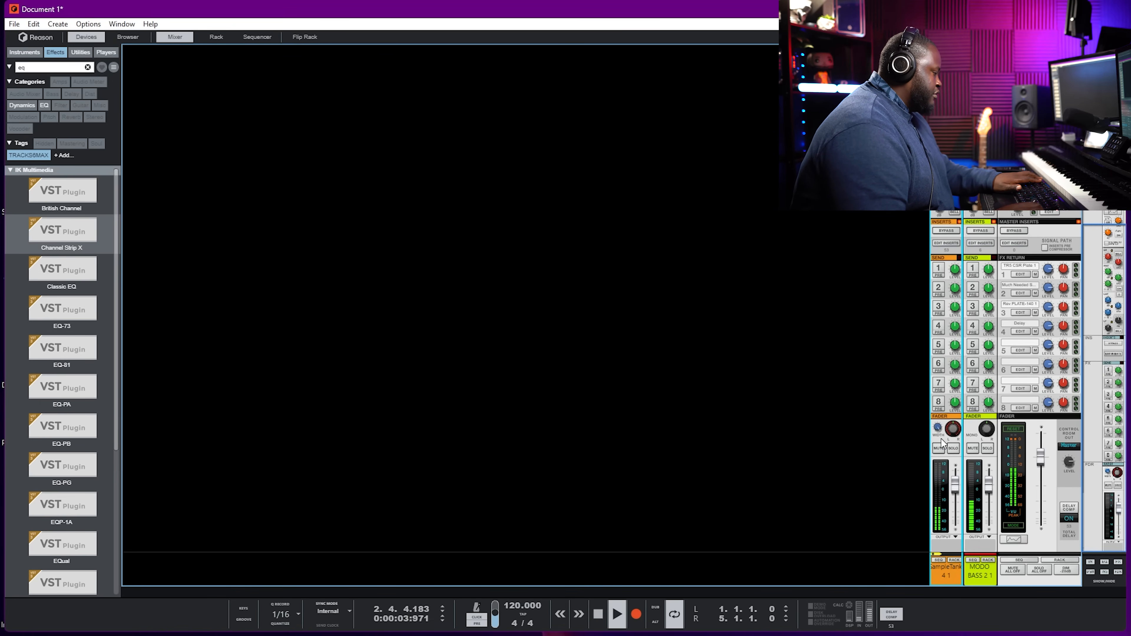
# Create a new track in the sequencer from the REX loop 5.rx2 and stop playback.
pyautogui.press('F7')
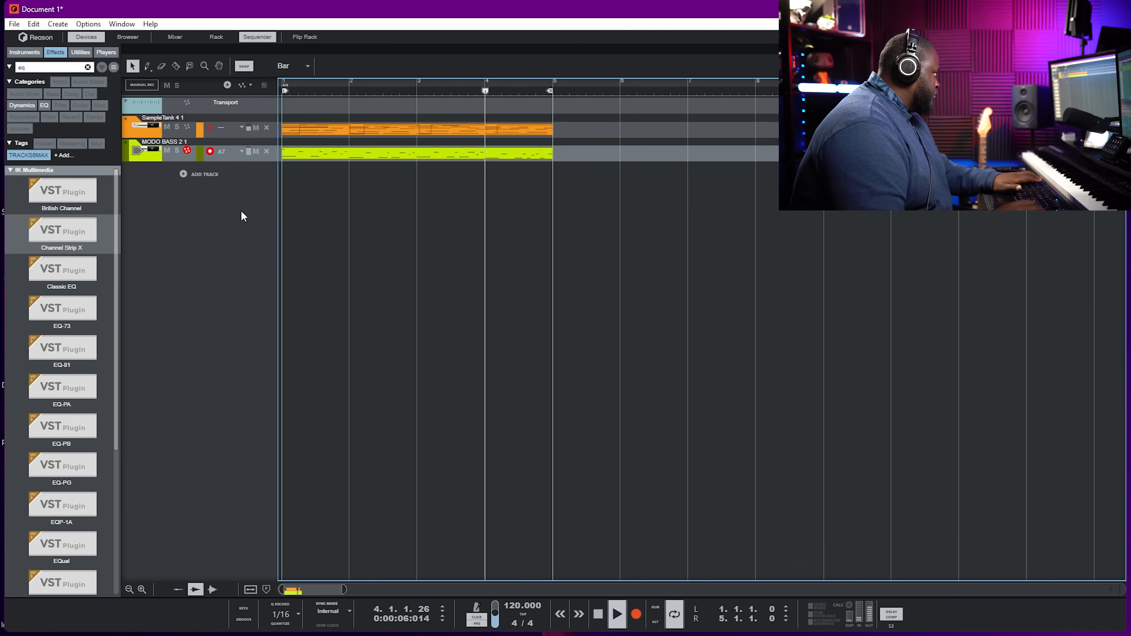
pyautogui.press('F3')
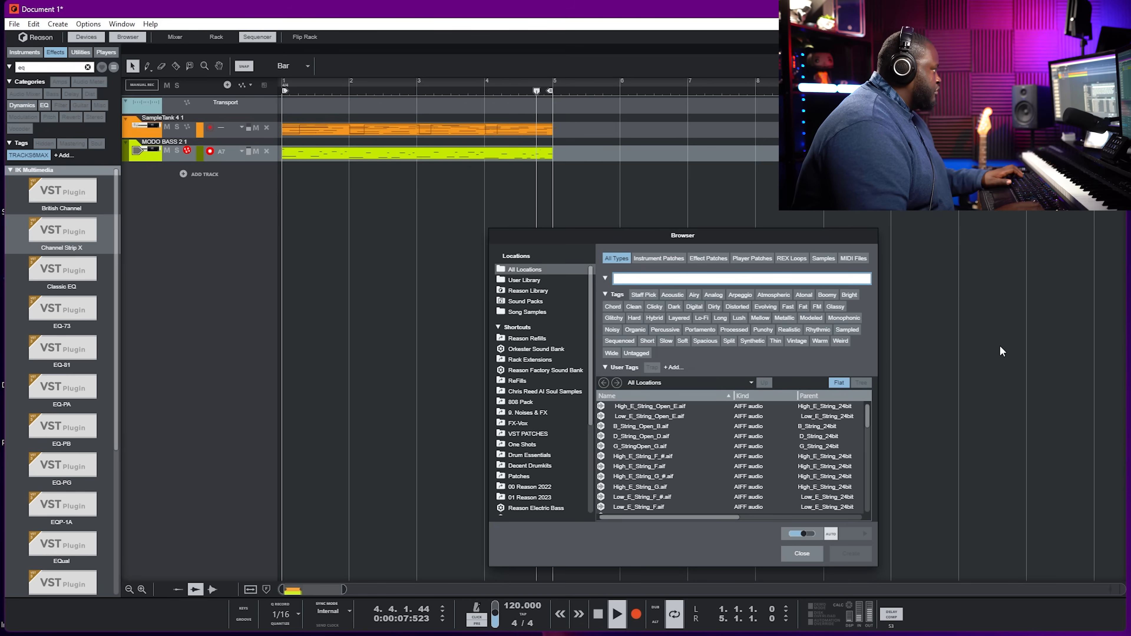
pyautogui.click(791, 258)
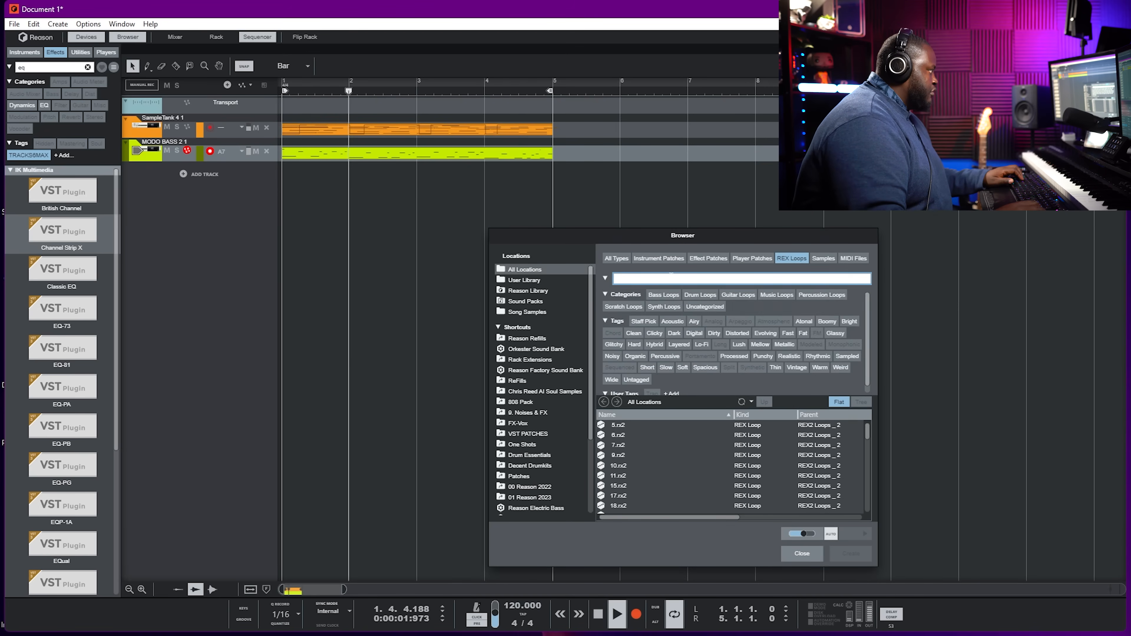
pyautogui.click(647, 427)
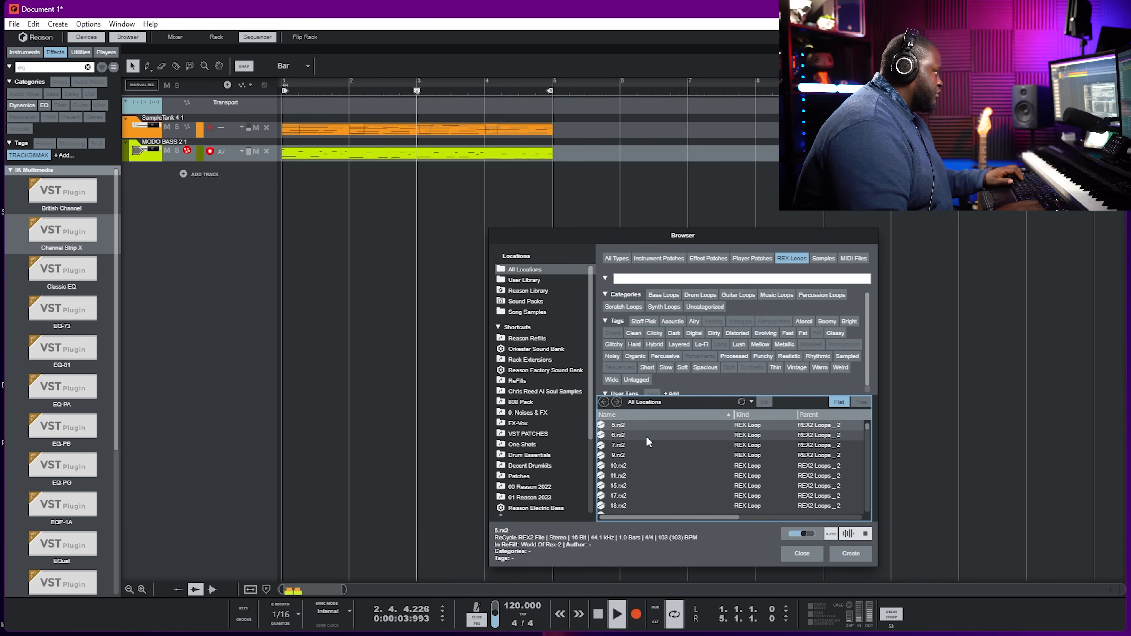
pyautogui.click(837, 555)
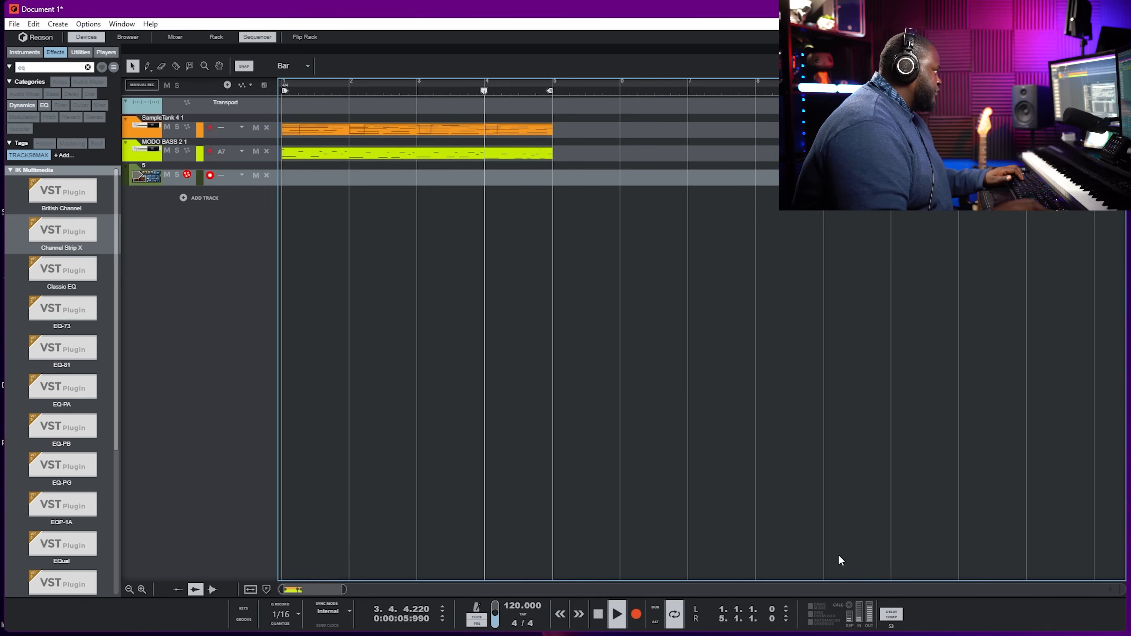
pyautogui.press('space')
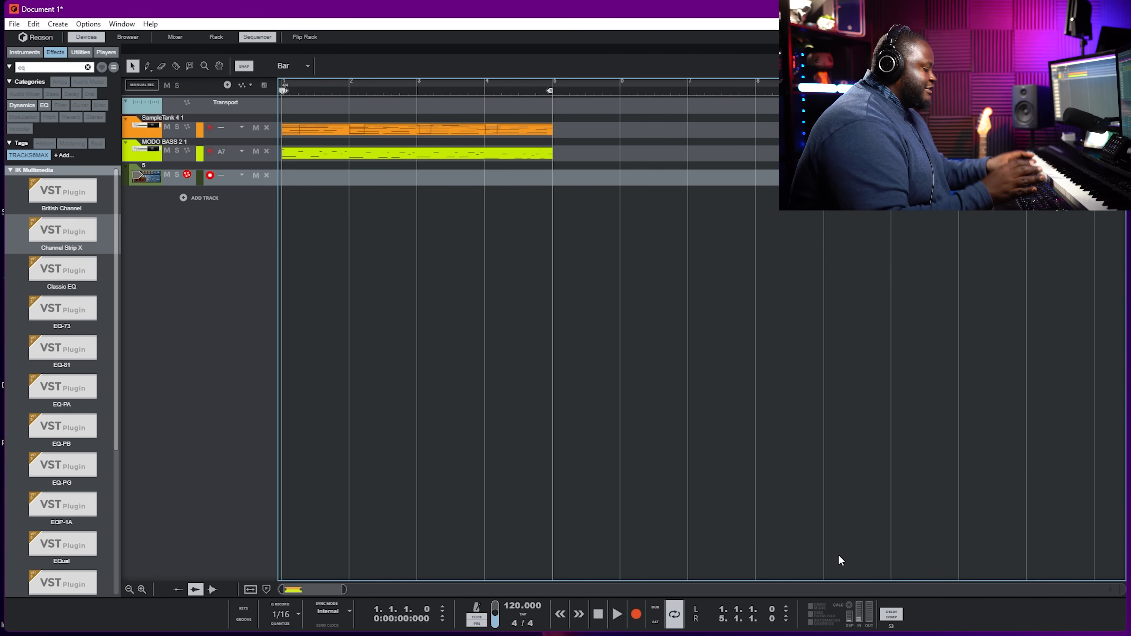
# Play the song from the start and adjust Transient Recover in Channel Strip X on the Dr. OctoRex channel.
pyautogui.hotkey('shift', 'Return')
pyautogui.press('space')
pyautogui.press('F6')
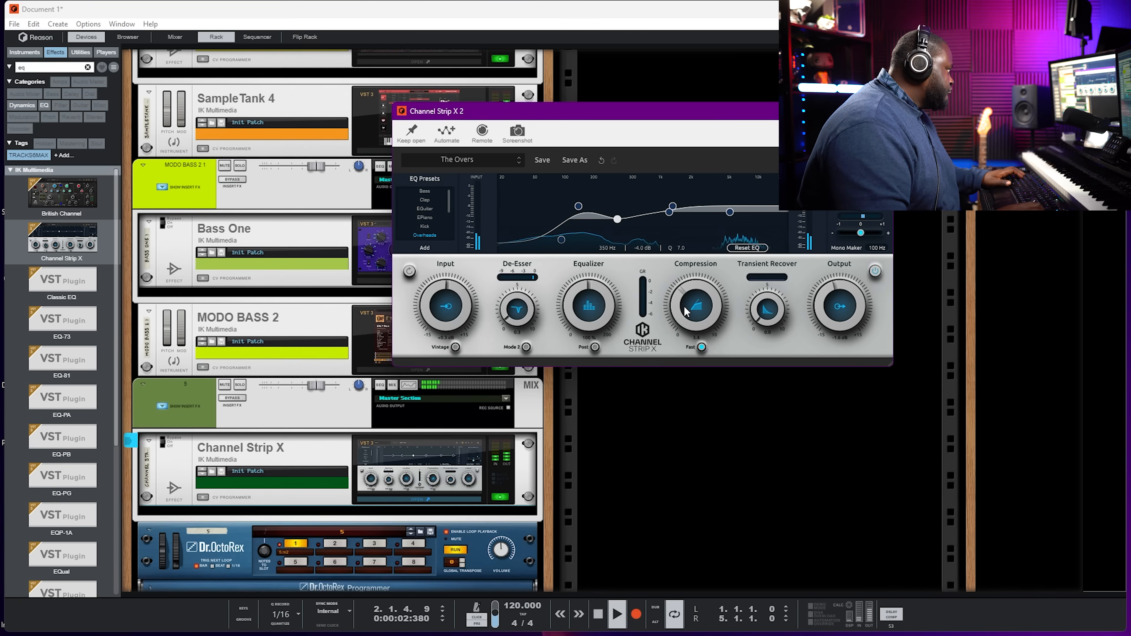
pyautogui.moveTo(767, 312); pyautogui.dragTo(702, 274)
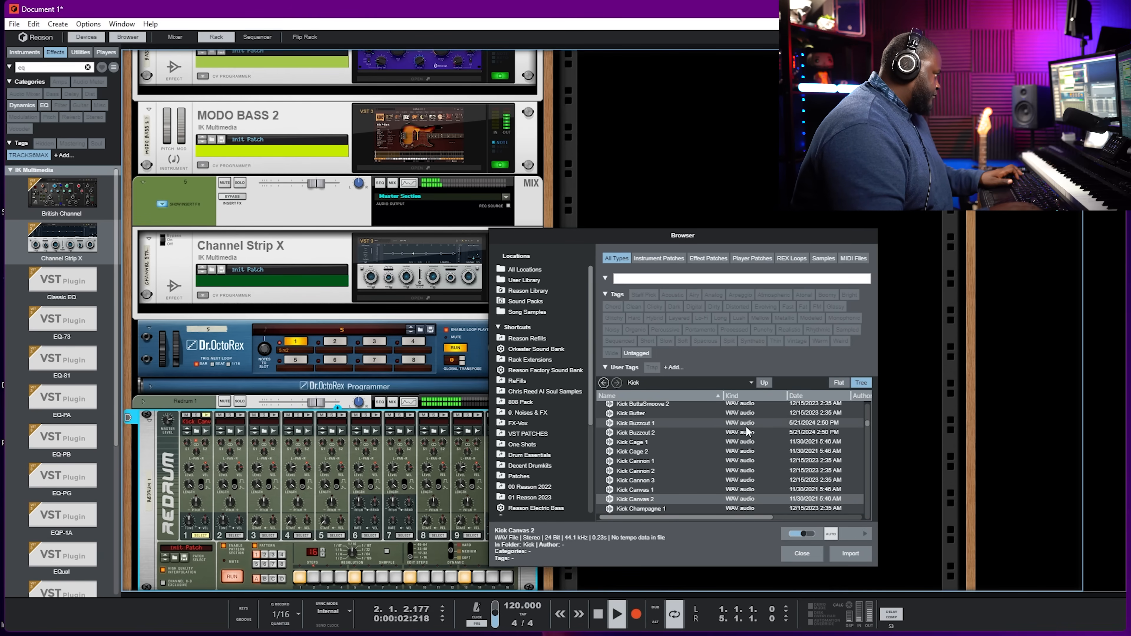
# Load Clap AllBlack from the Clap folder into Redrum's drum 2 and program it on steps 5 and 13.
pyautogui.scroll(-4, 645, 461)
pyautogui.click(604, 383)
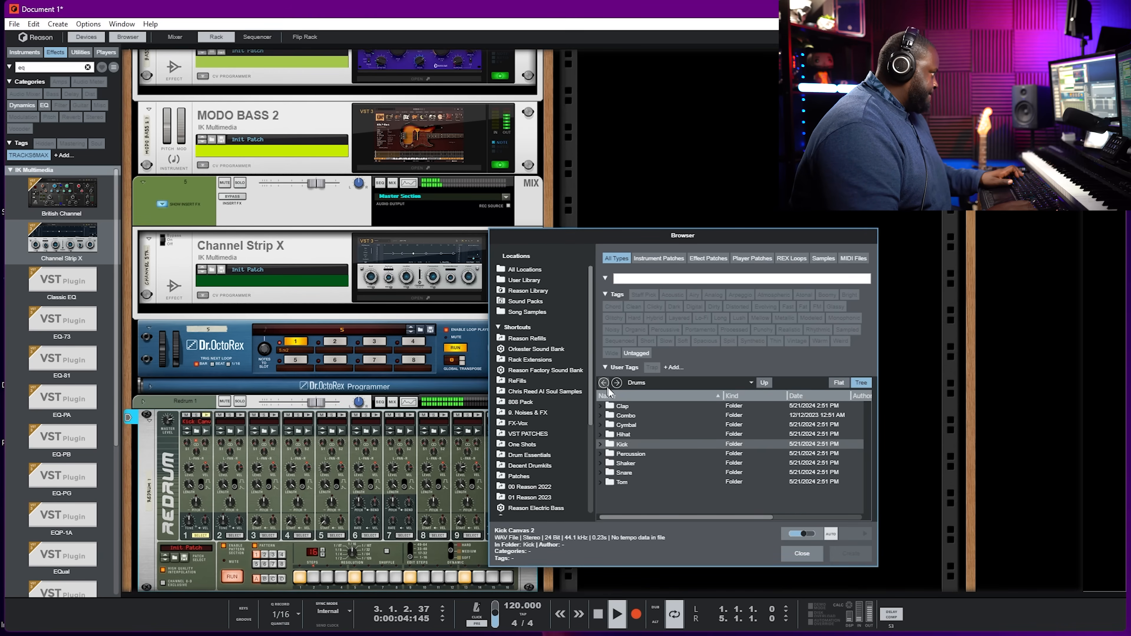
pyautogui.doubleClick(623, 406)
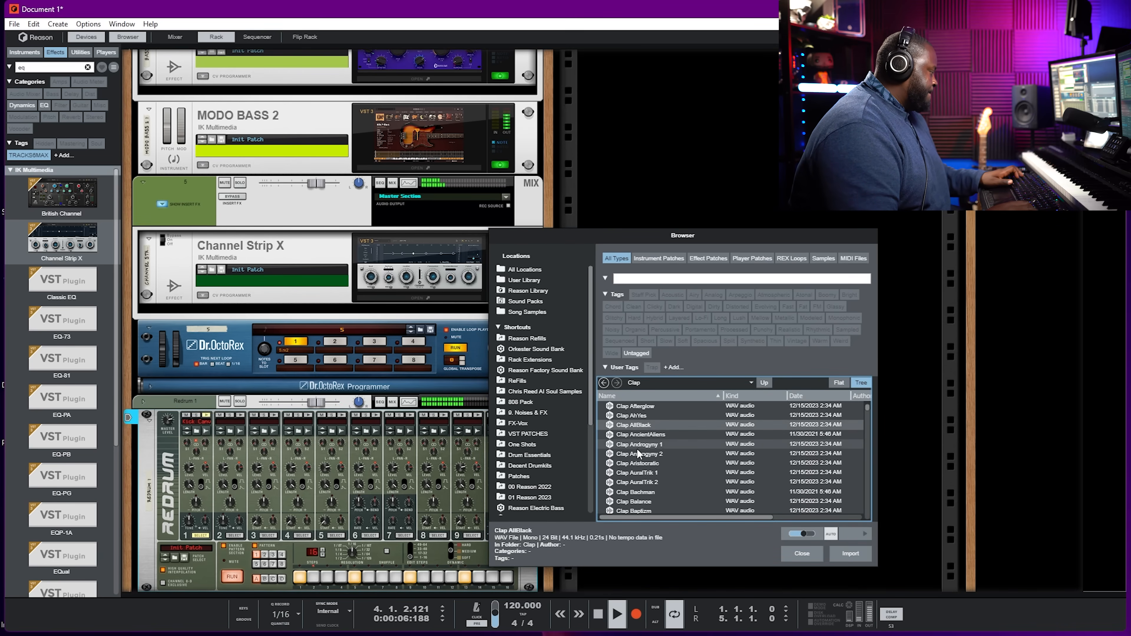
pyautogui.moveTo(634, 425); pyautogui.dragTo(232, 421)
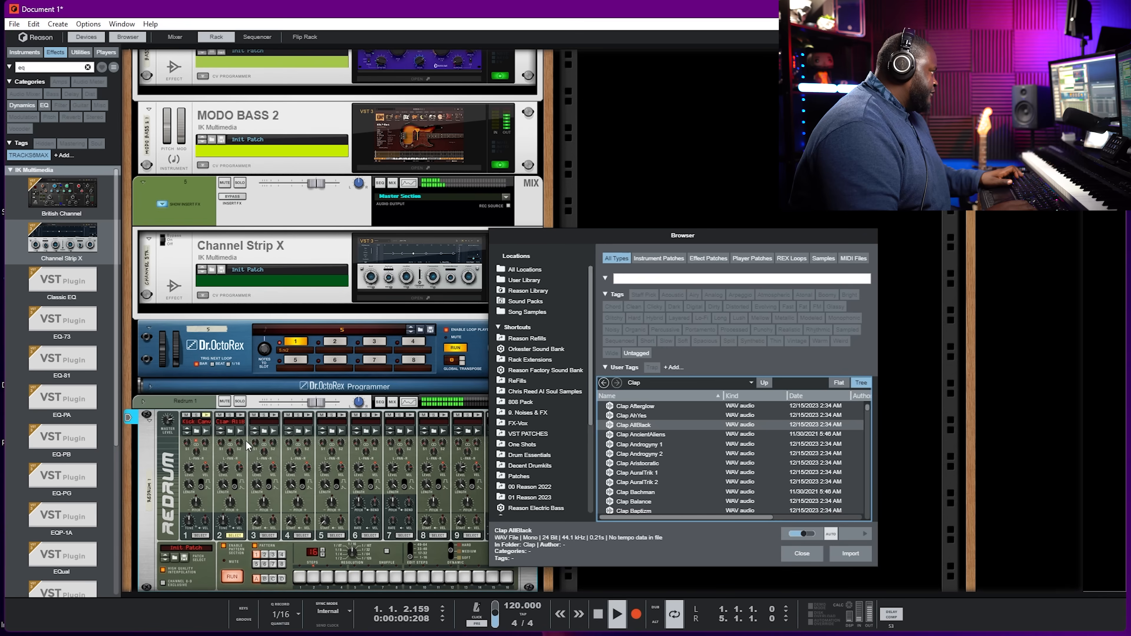
pyautogui.click(353, 578)
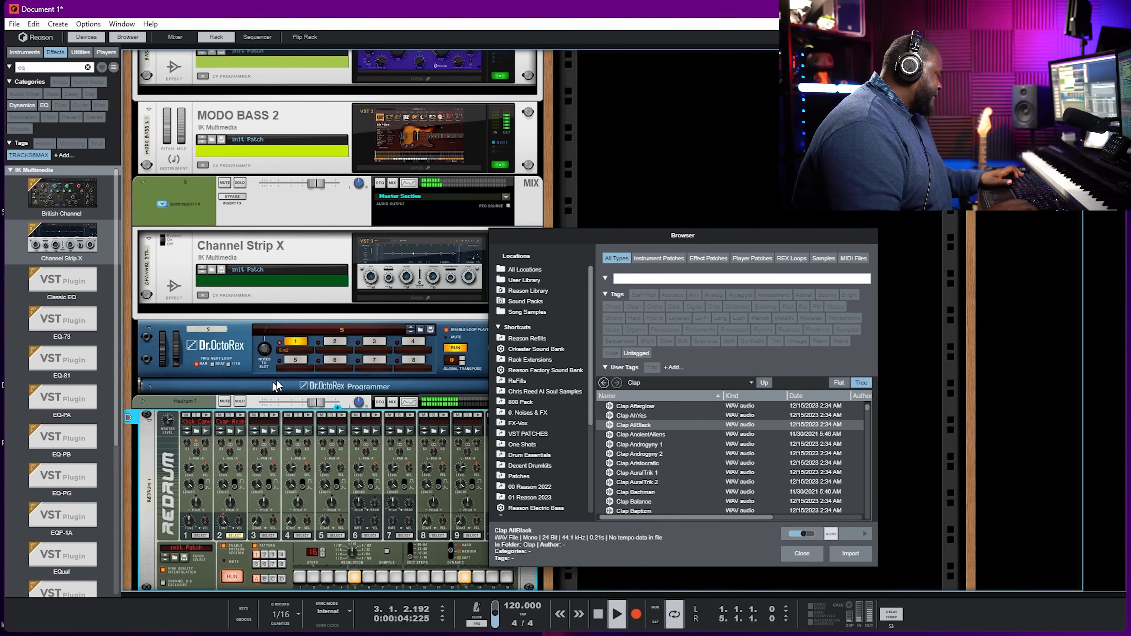
# Audition more claps, load Clap Blew into Redrum's drum 3 and program it on steps 5 and 13.
pyautogui.click(657, 470)
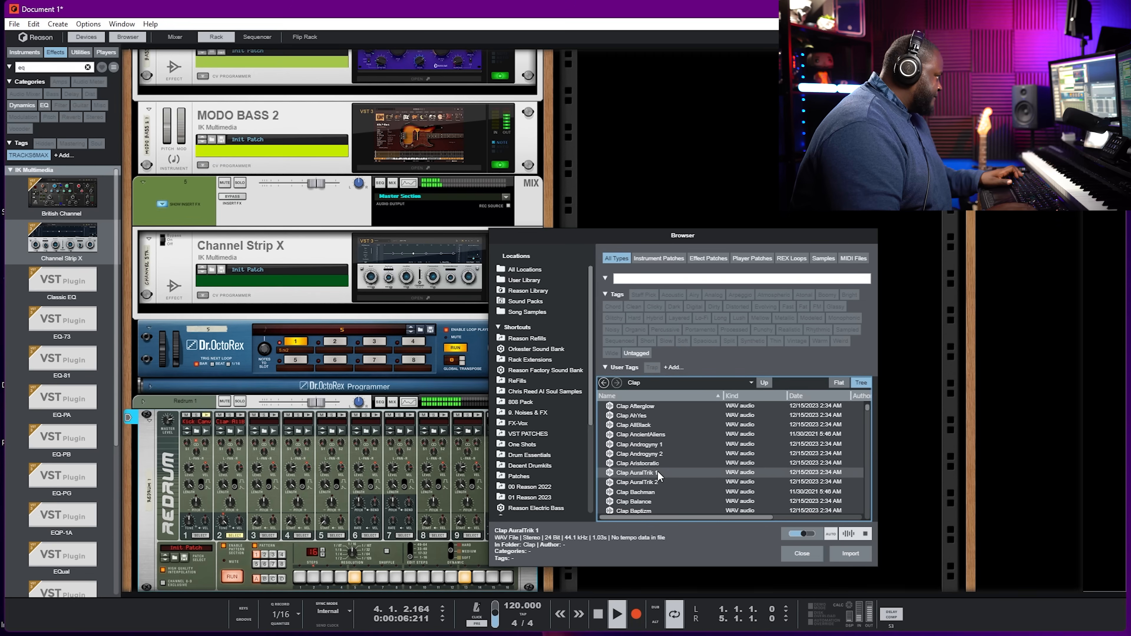
pyautogui.scroll(-5, 658, 470)
pyautogui.click(650, 477)
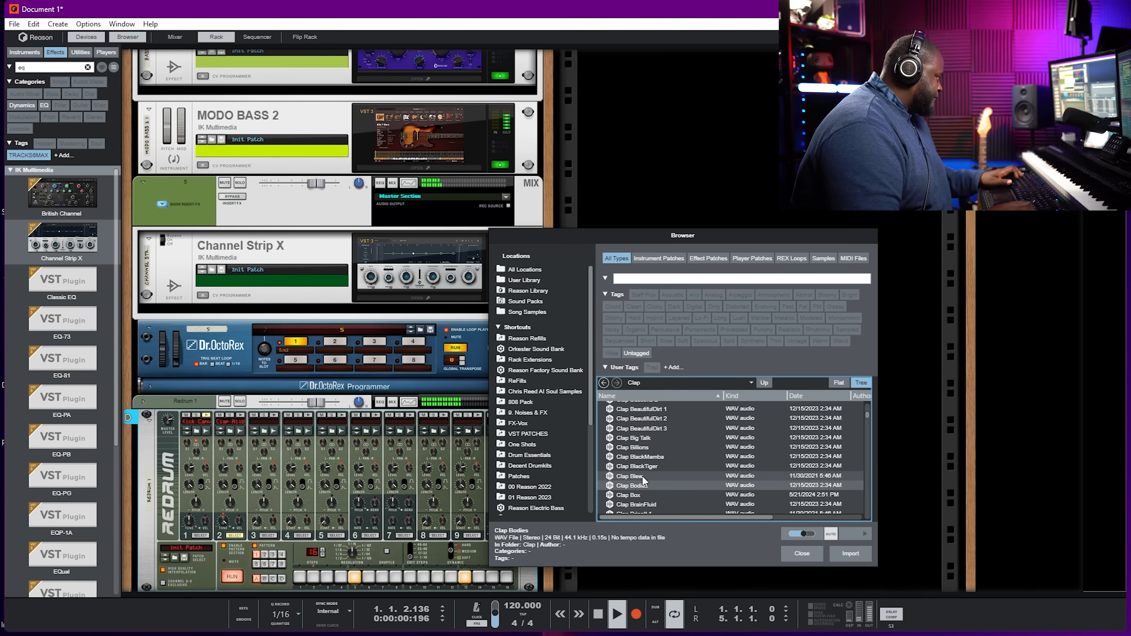
pyautogui.moveTo(642, 476); pyautogui.dragTo(257, 426)
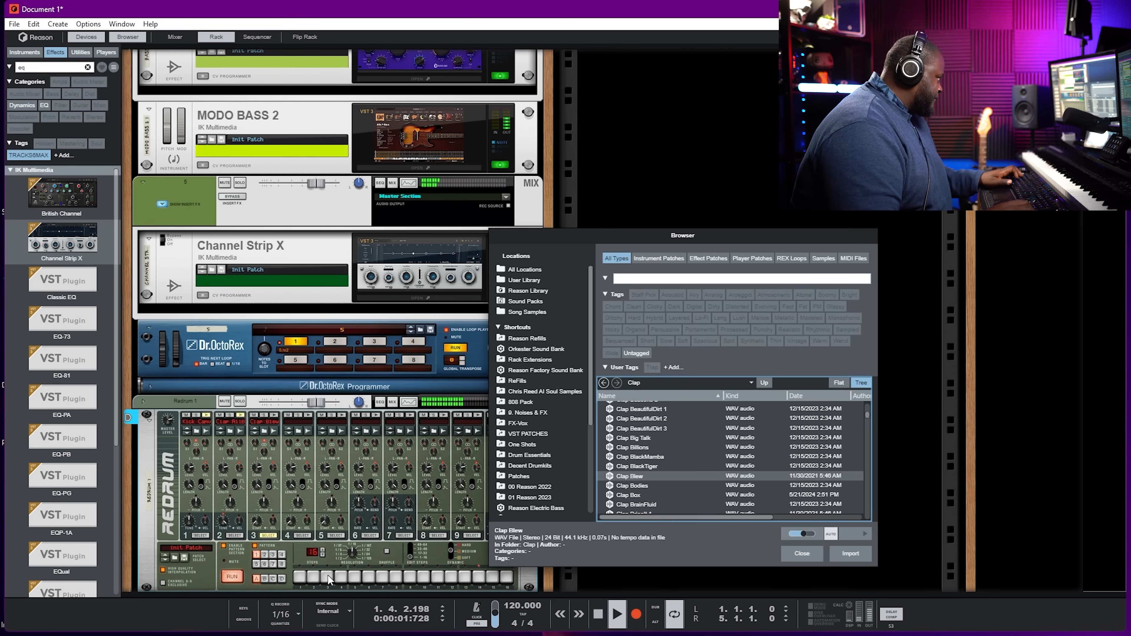
pyautogui.click(354, 578)
# Preview one more clap sample and open the Snare folder of the Drums library for Redrum.
pyautogui.scroll(-10, 668, 464)
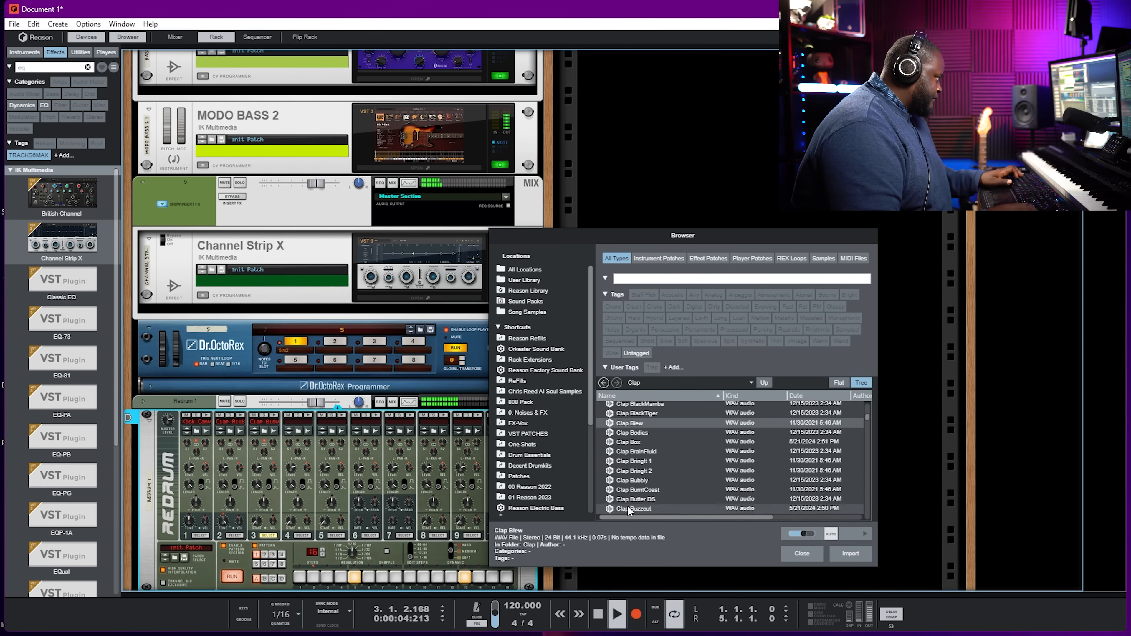
pyautogui.click(637, 463)
pyautogui.click(604, 383)
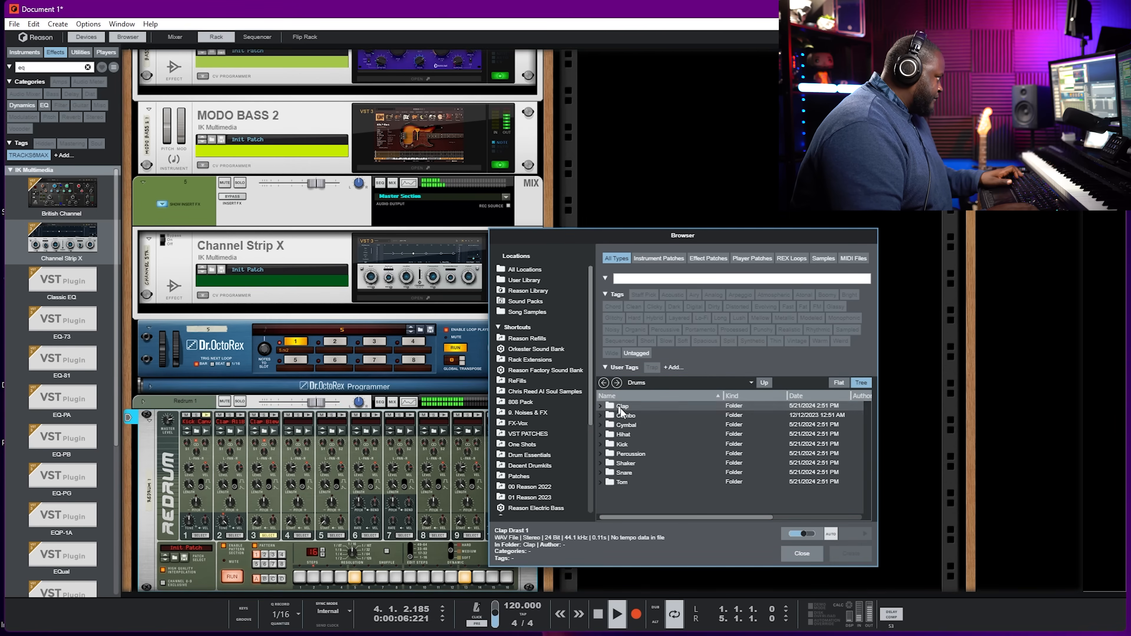
pyautogui.doubleClick(628, 475)
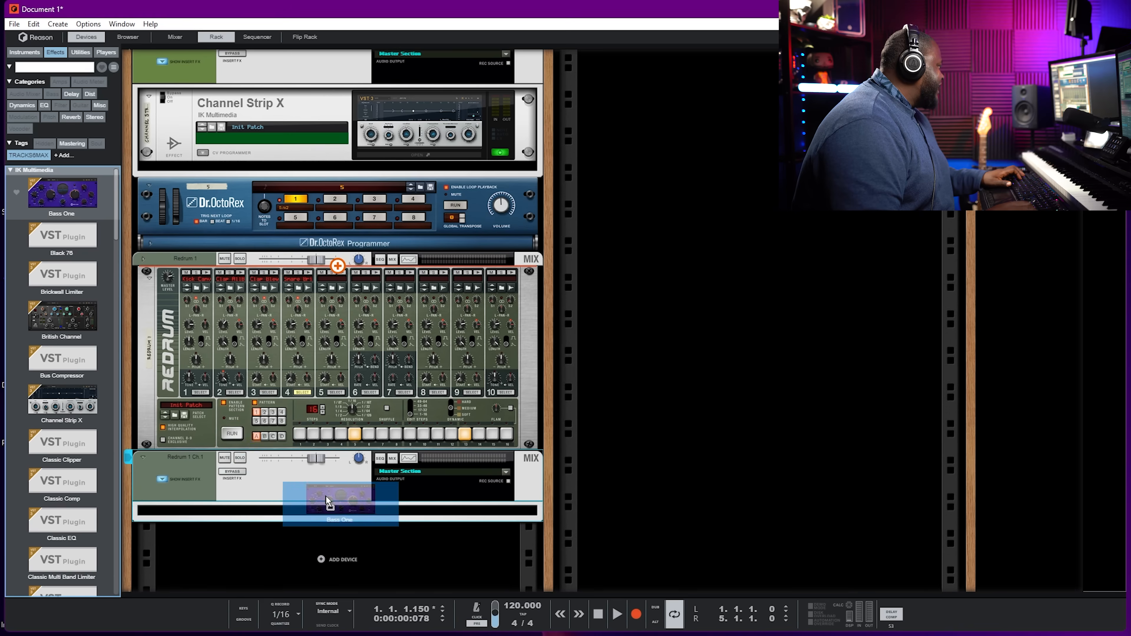
# Insert Bass One on the Redrum 1 Ch 1 channel and load its Kicker preset.
pyautogui.moveTo(328, 490); pyautogui.dragTo(400, 527)
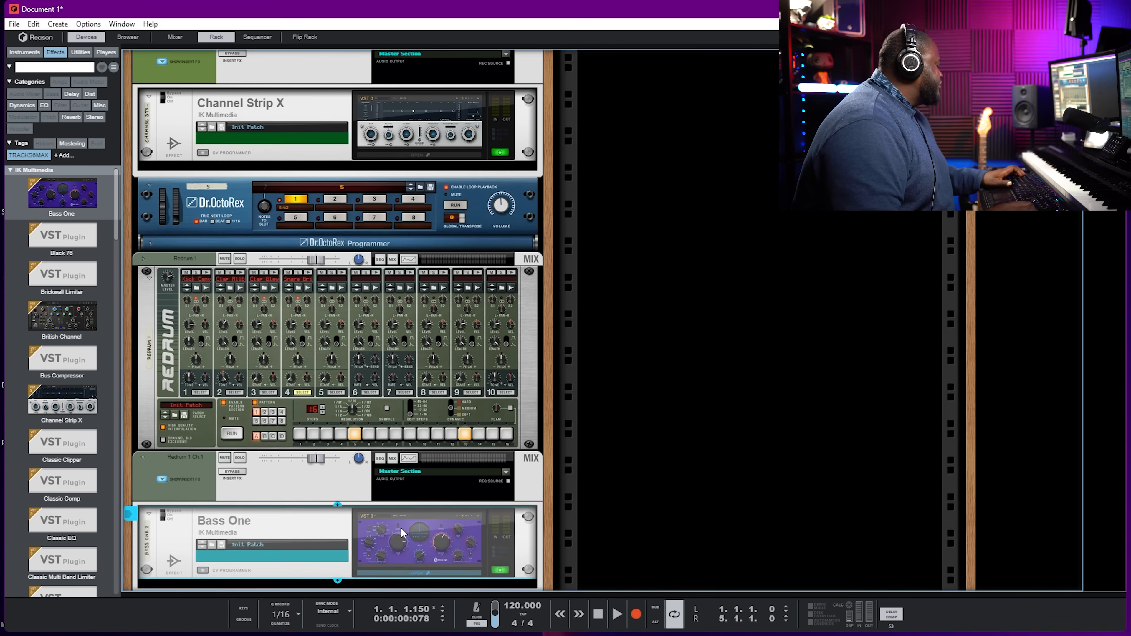
pyautogui.click(113, 88)
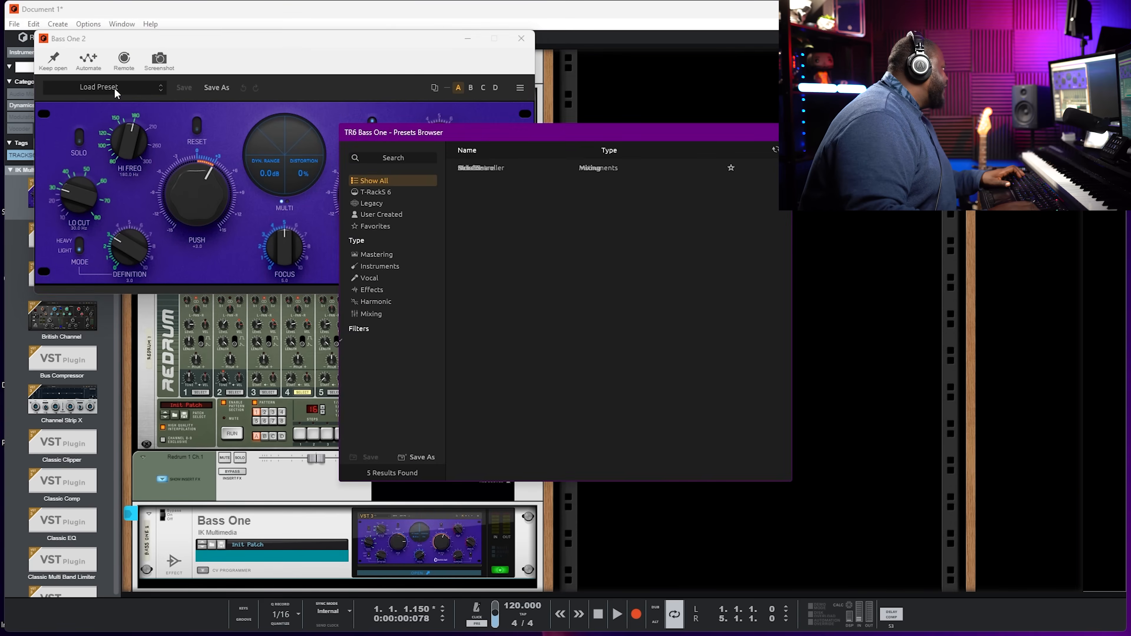
pyautogui.click(464, 187)
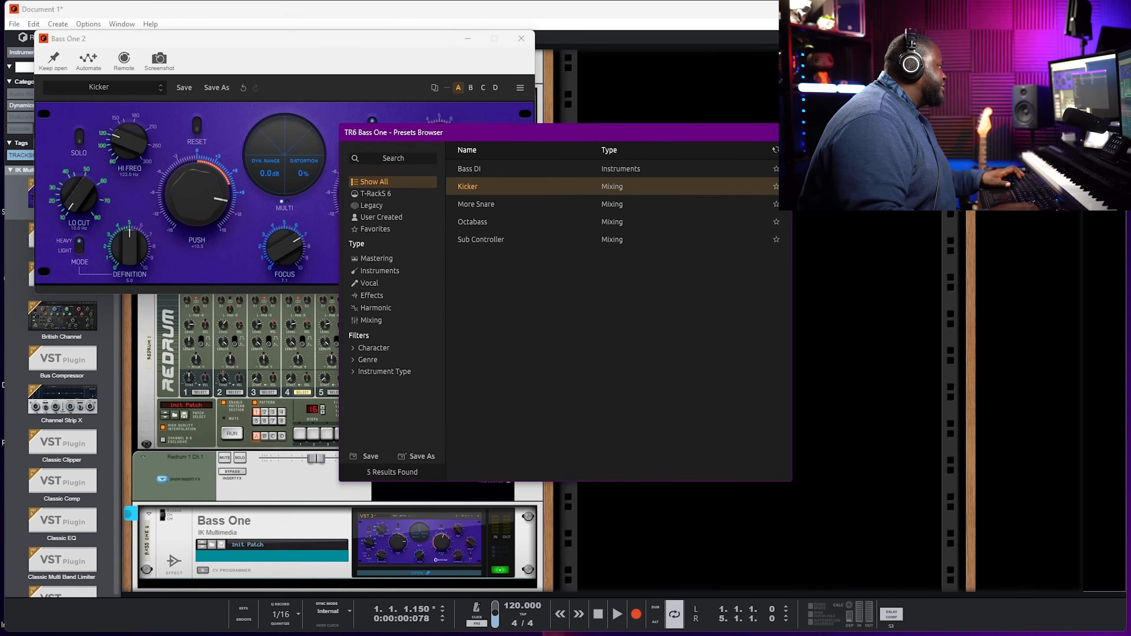
pyautogui.click(783, 133)
pyautogui.press('space')
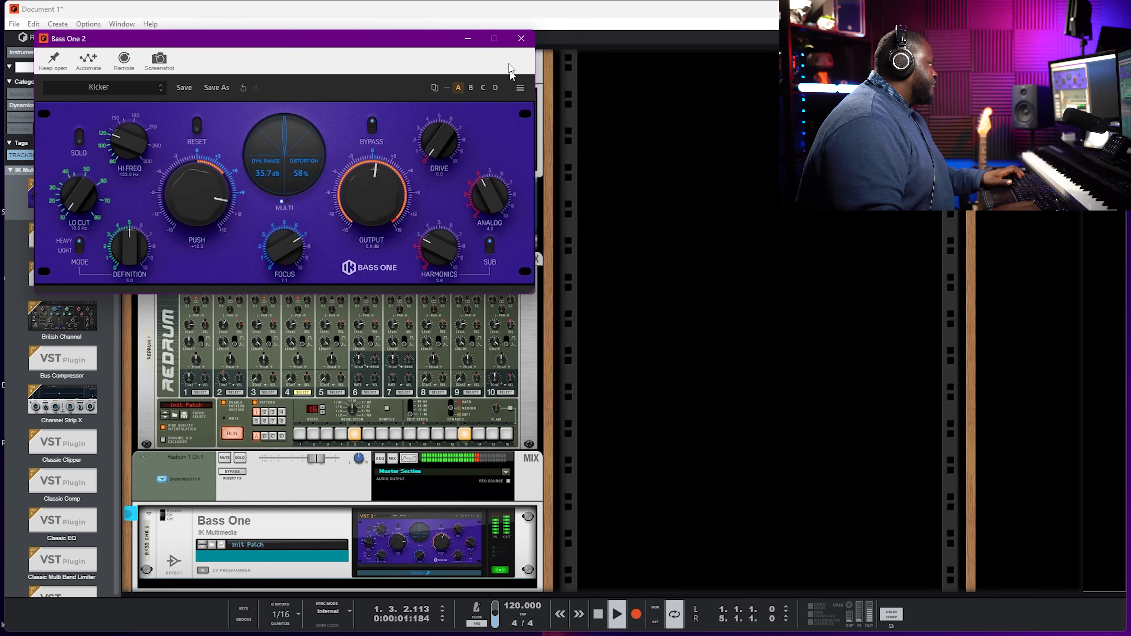
pyautogui.click(522, 39)
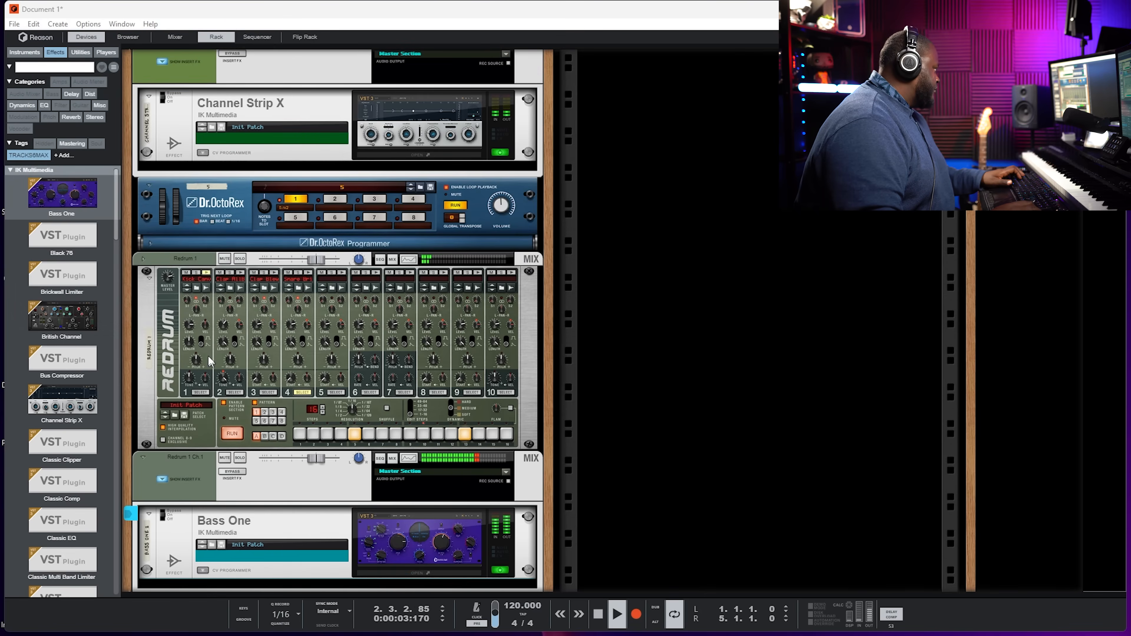
# Set Redrum's drum 1 level to 99 and bypass the master section's insert effects.
pyautogui.click(192, 335)
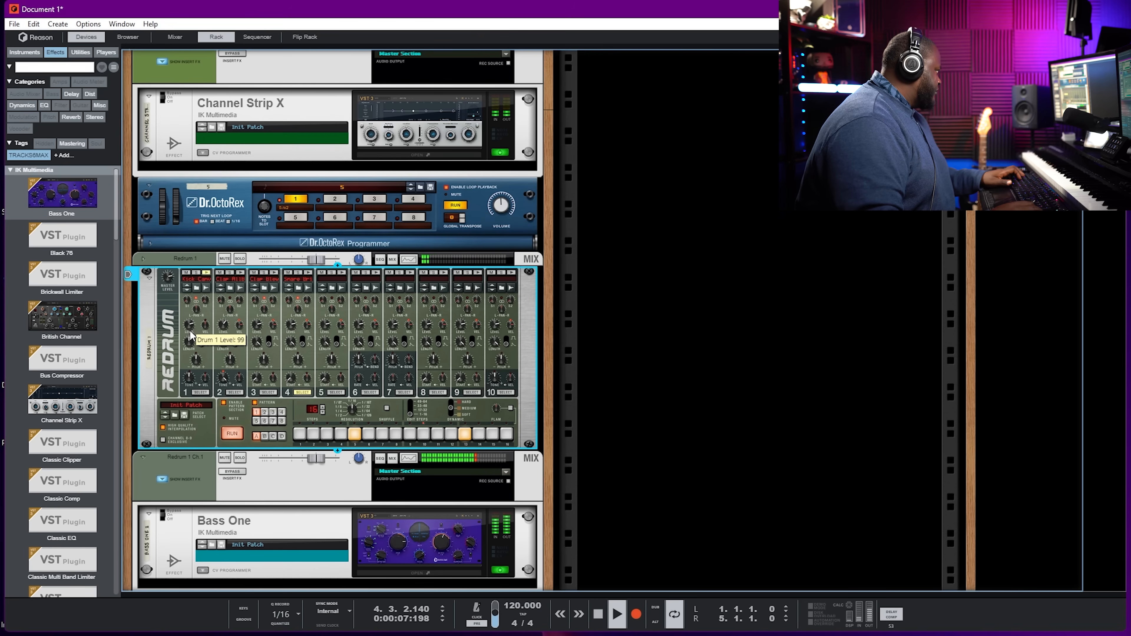
pyautogui.scroll(10, 340, 107)
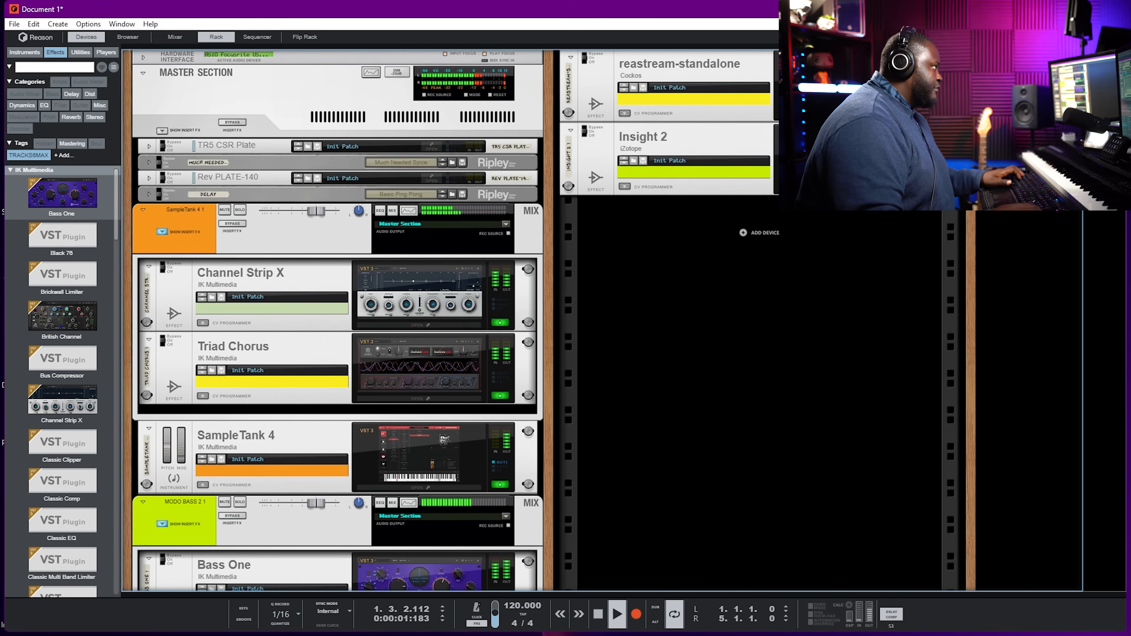
pyautogui.click(247, 124)
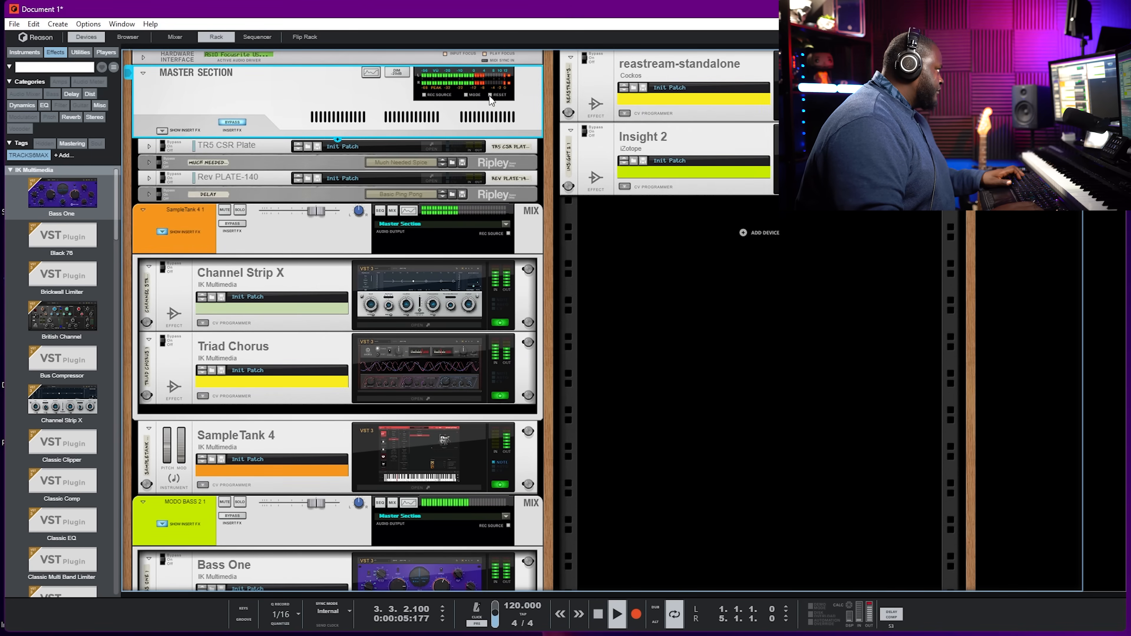
# Copy Redrum's current pattern to its sequencer track and switch Redrum to the empty pattern 2.
pyautogui.scroll(-10, 353, 205)
pyautogui.scroll(-3, 357, 217)
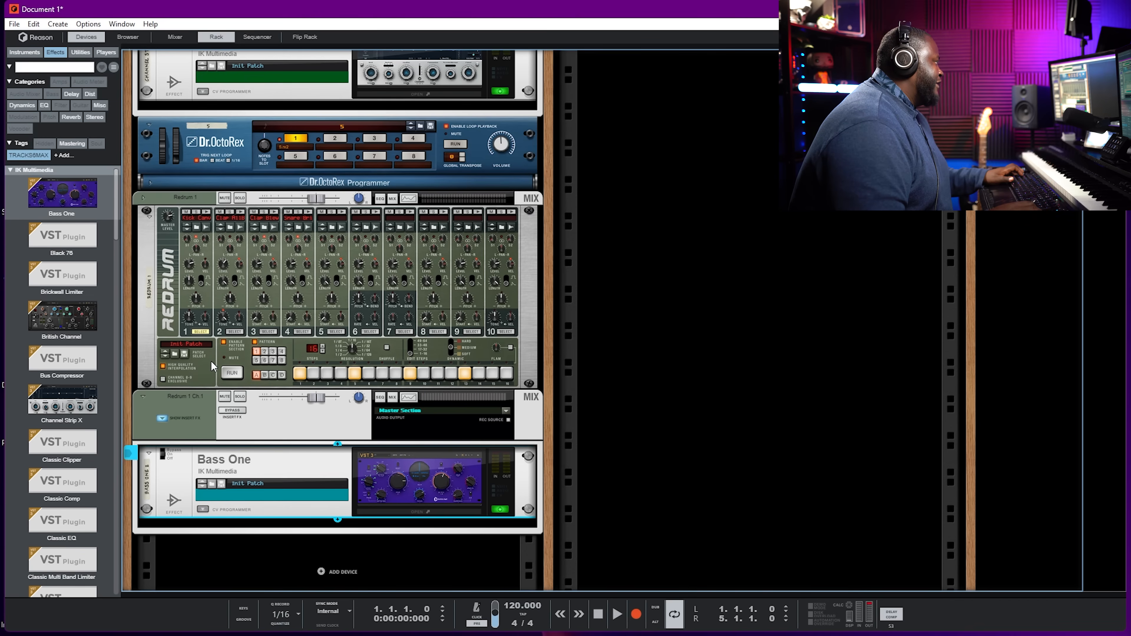
pyautogui.rightClick(211, 360)
pyautogui.click(290, 583)
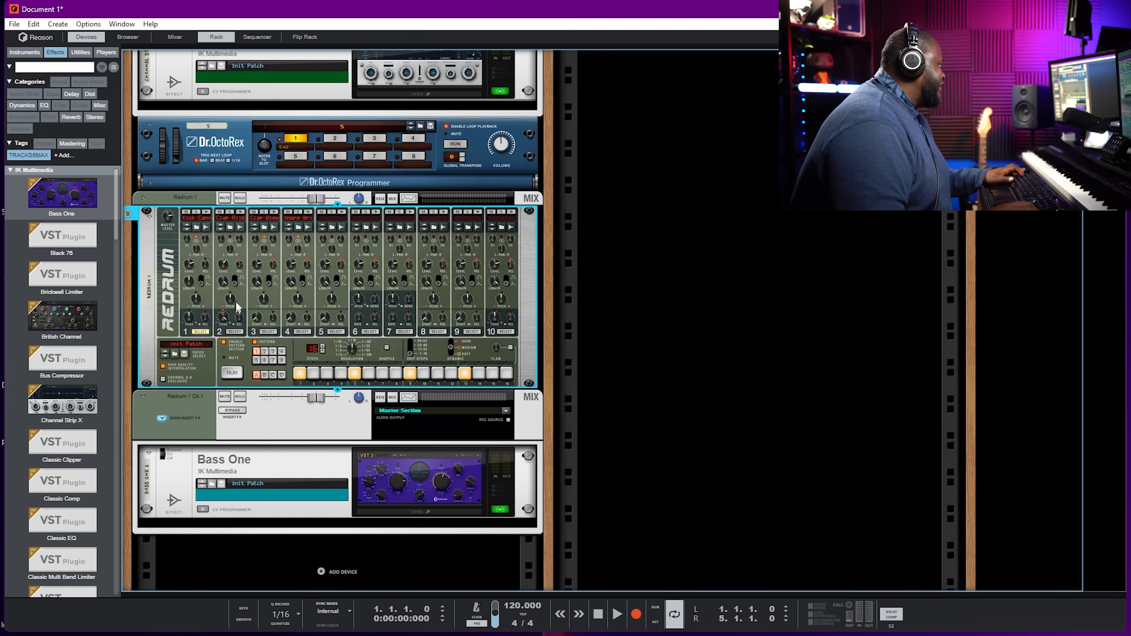
pyautogui.click(266, 350)
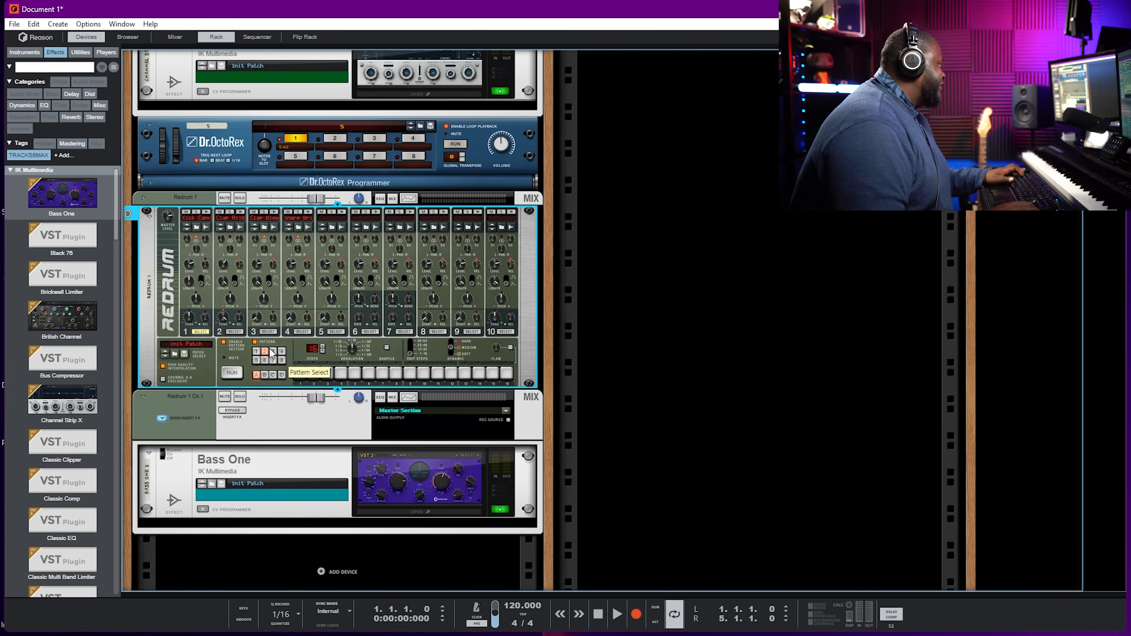
# Audition the Wah Rhythm 5.rx2 guitar loop against the sequencer arrangement and create a Dr. OctoRex track from it.
pyautogui.press('F7')
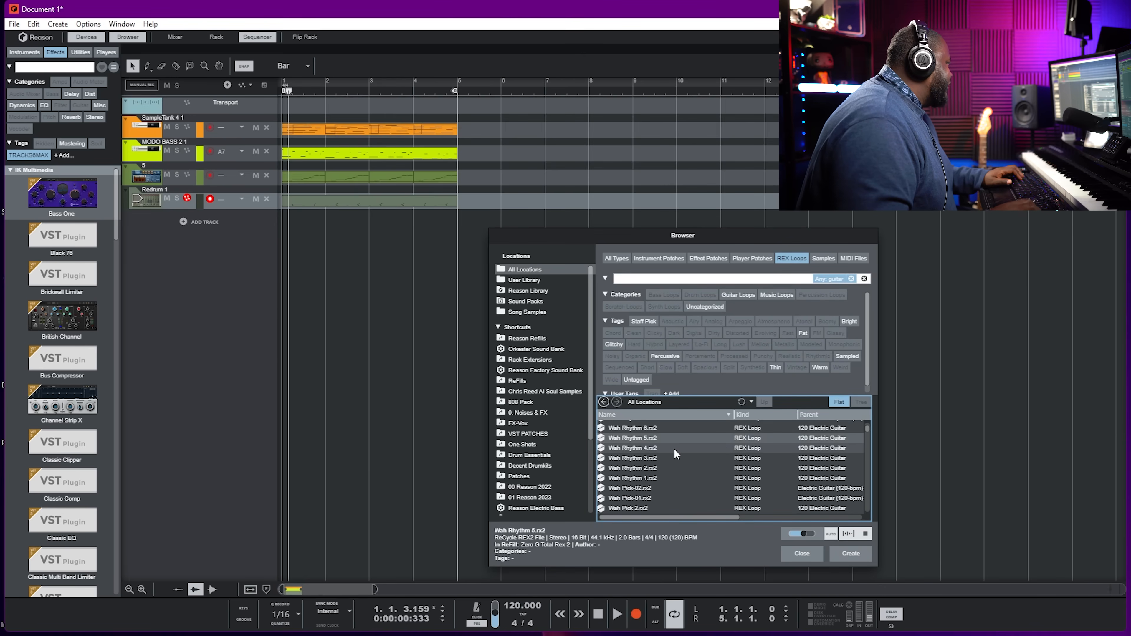
pyautogui.hotkey('shift', 'Return')
pyautogui.press('space')
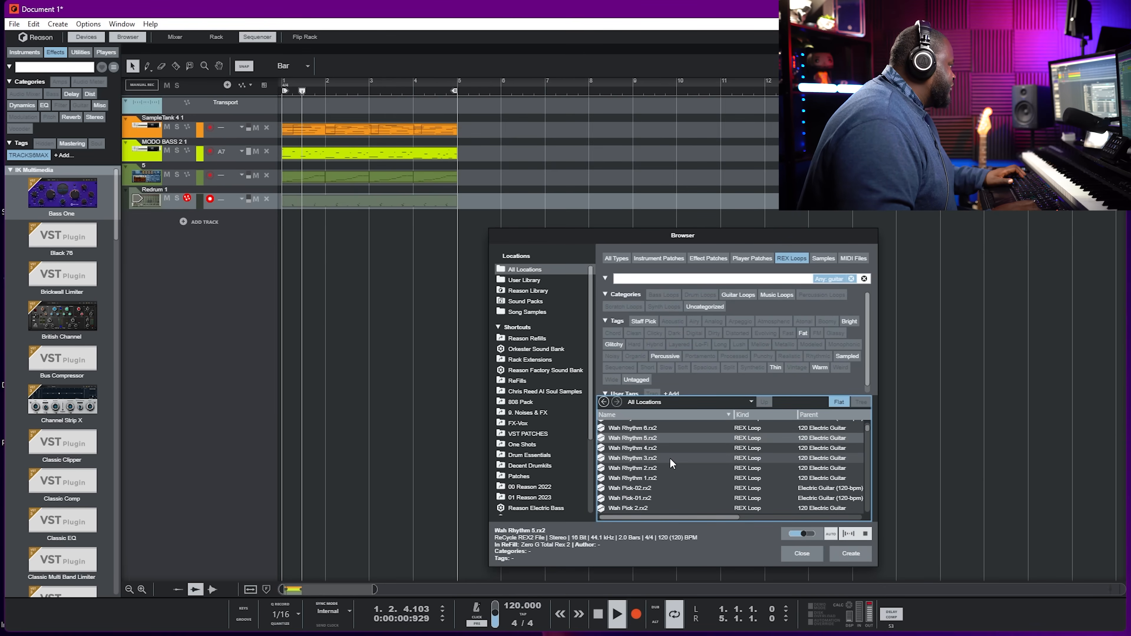
pyautogui.click(838, 555)
pyautogui.press('space')
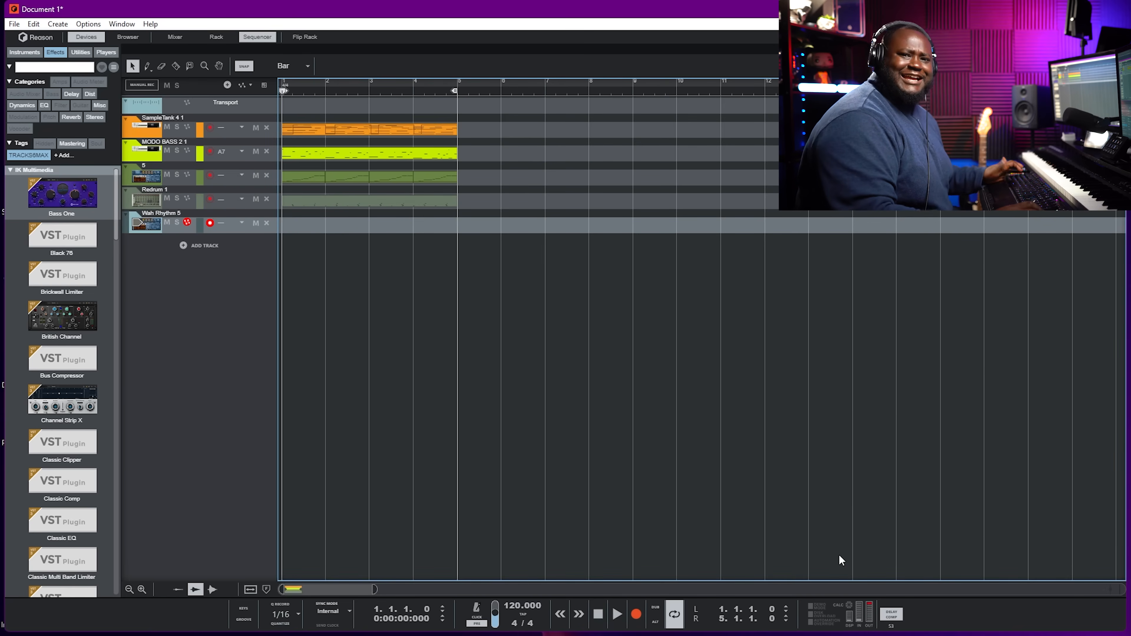
# Play the arrangement with the wah loop and unfold the Wah Rhythm 5 mix channel with its insert effects area shown.
pyautogui.press('space')
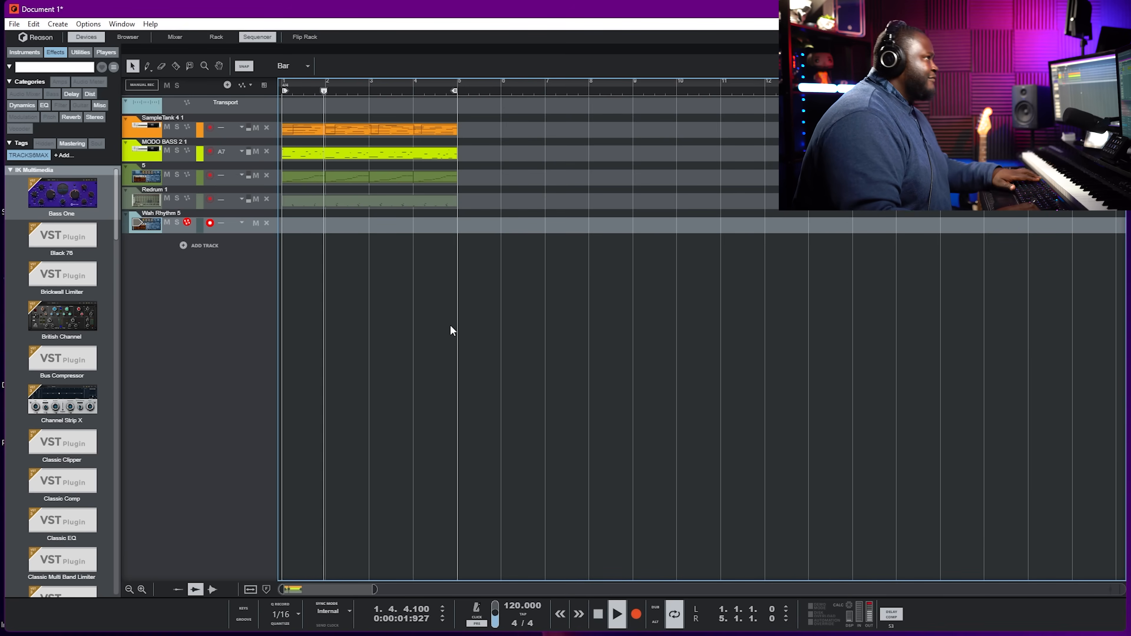
pyautogui.press('F6')
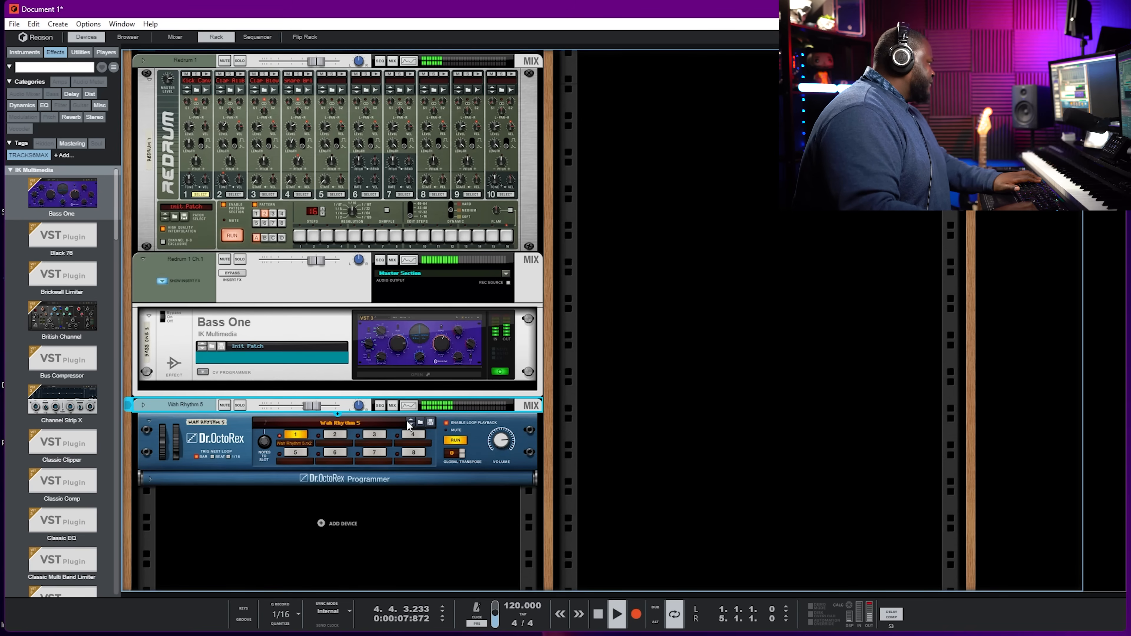
pyautogui.click(143, 405)
pyautogui.click(162, 406)
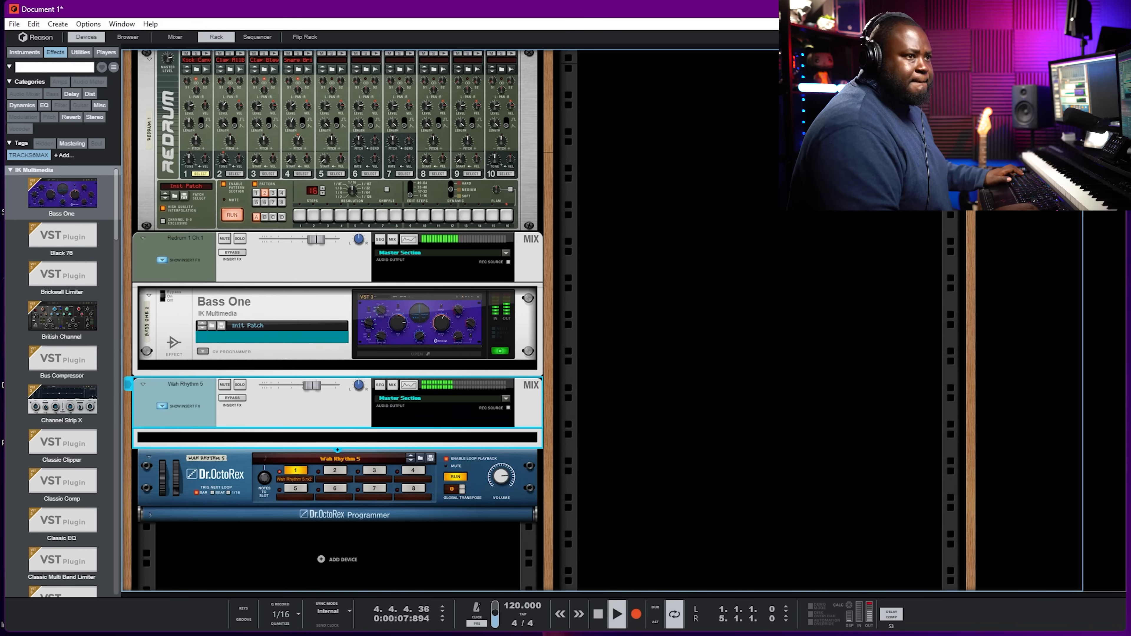
# Stop playback and add the IK Multimedia Filter Fusion effect to the Wah Rhythm 5 channel's inserts.
pyautogui.press('space')
pyautogui.scroll(-20, 75, 367)
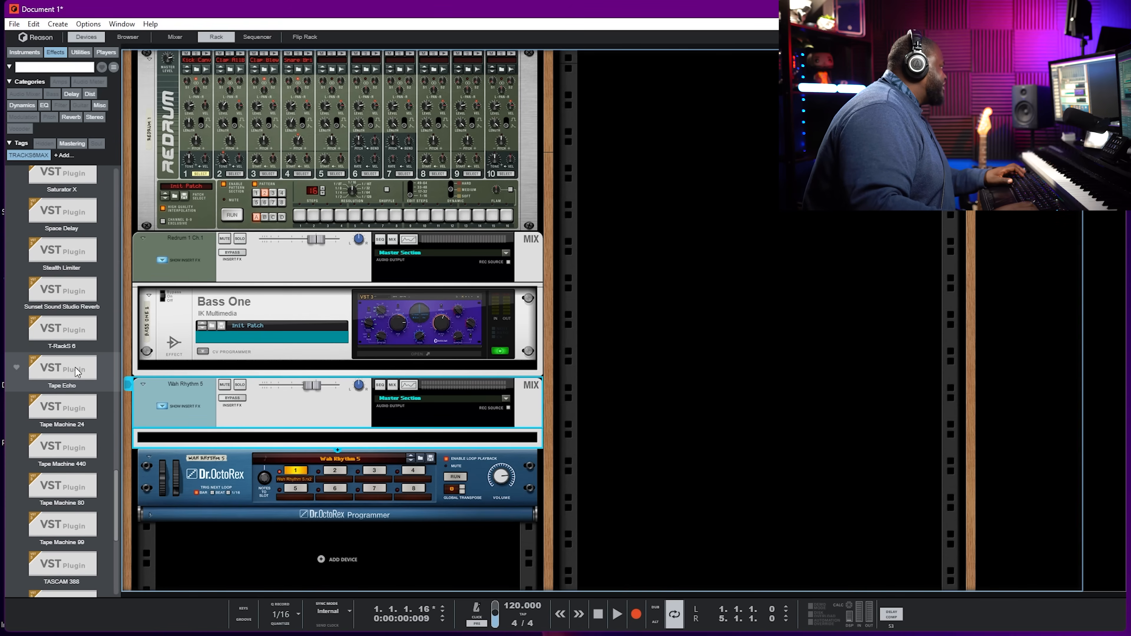
pyautogui.scroll(3, 75, 368)
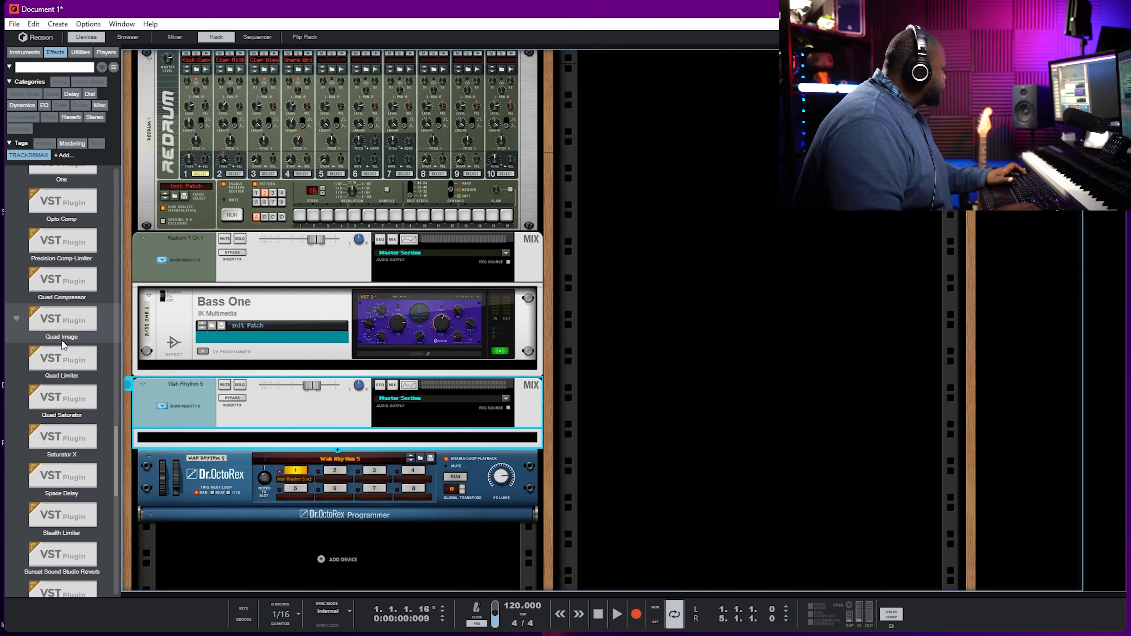
pyautogui.scroll(15, 61, 339)
pyautogui.scroll(3, 58, 285)
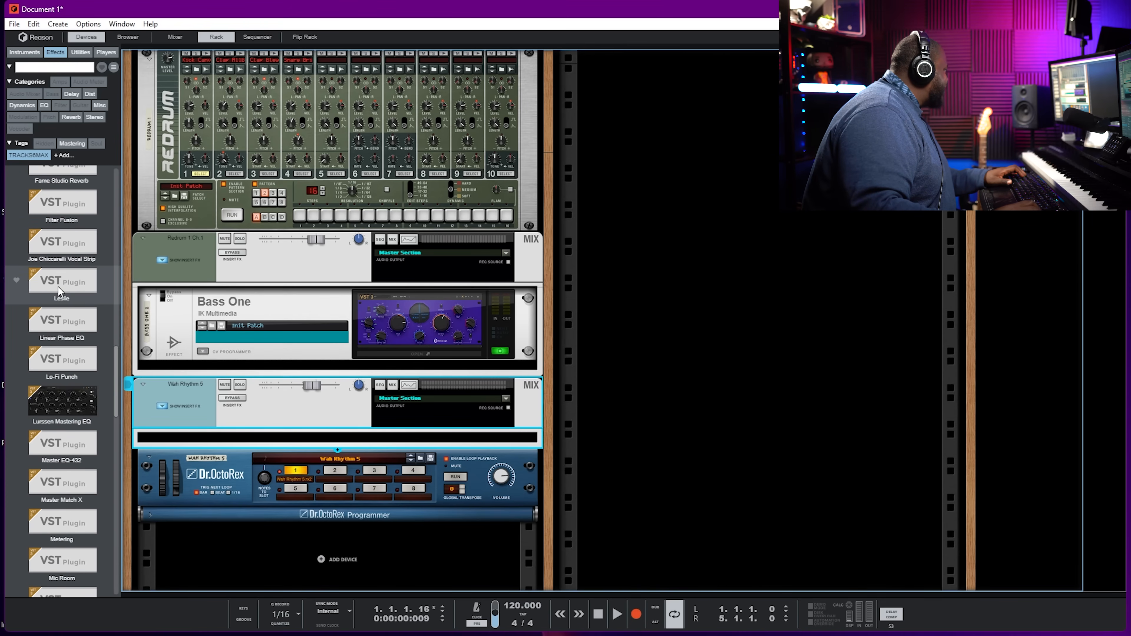
pyautogui.moveTo(65, 207); pyautogui.dragTo(338, 431)
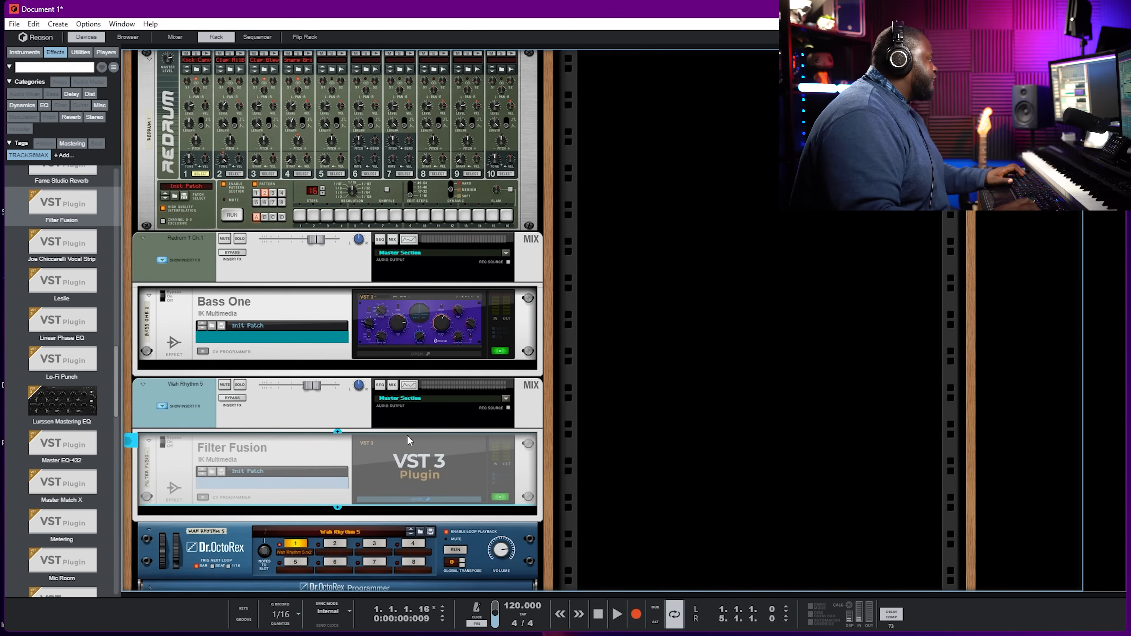
# Load the Fast Waves preset in Filter Fusion and play the arrangement.
pyautogui.click(144, 91)
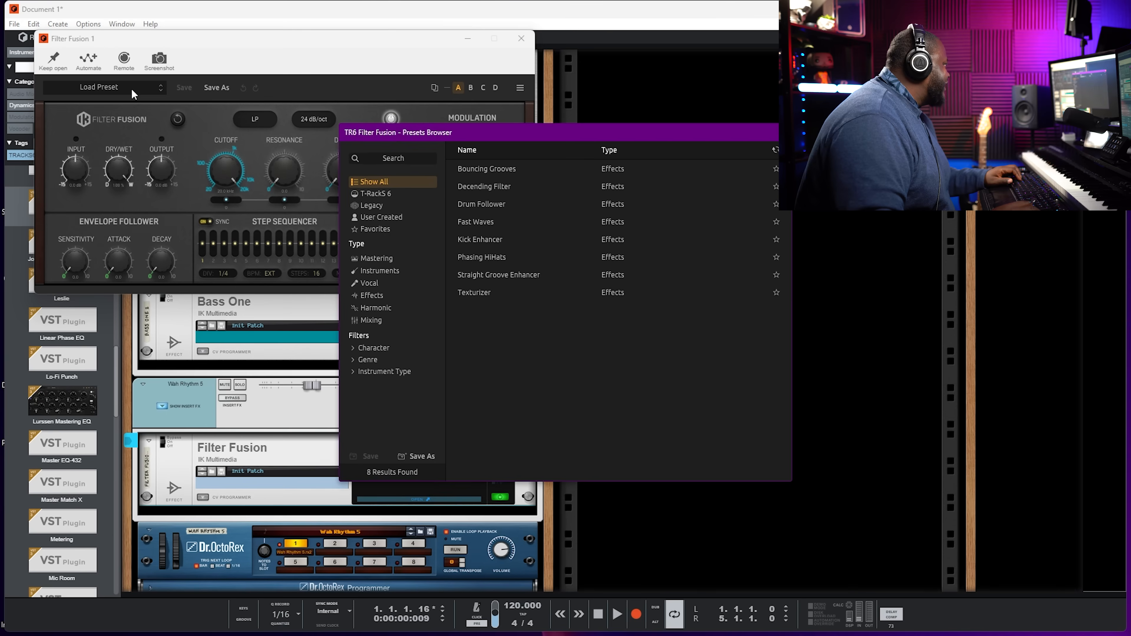
pyautogui.click(502, 227)
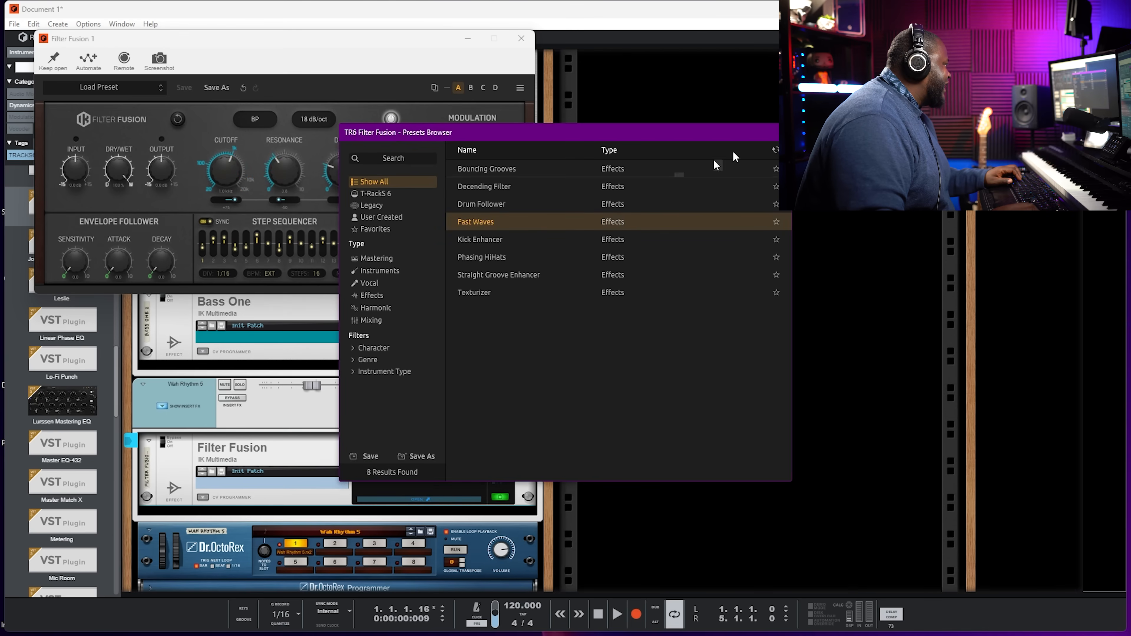
pyautogui.click(783, 132)
pyautogui.press('space')
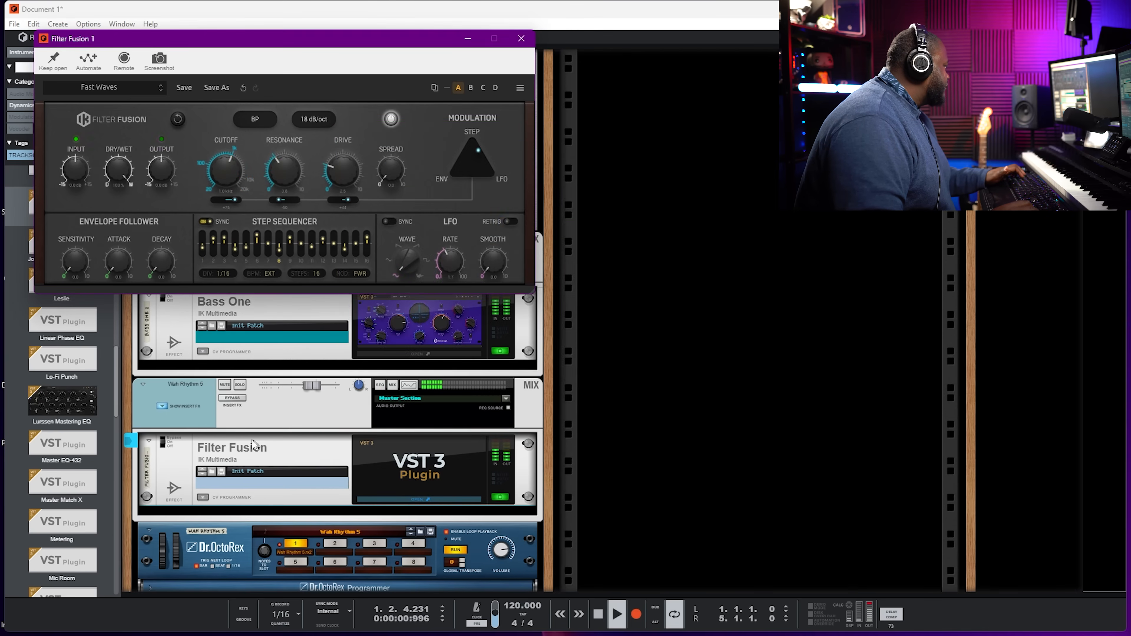
# Compare the Wah Rhythm 5 channel soloed and in the full mix, leave it soloed and reopen Filter Fusion.
pyautogui.click(251, 391)
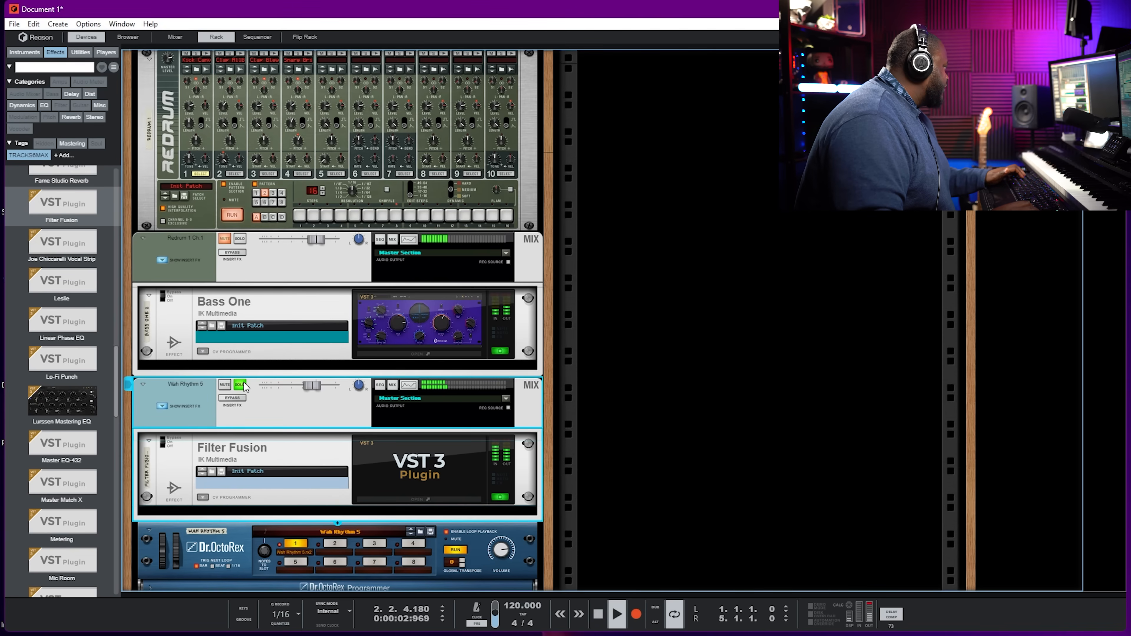
pyautogui.click(240, 385)
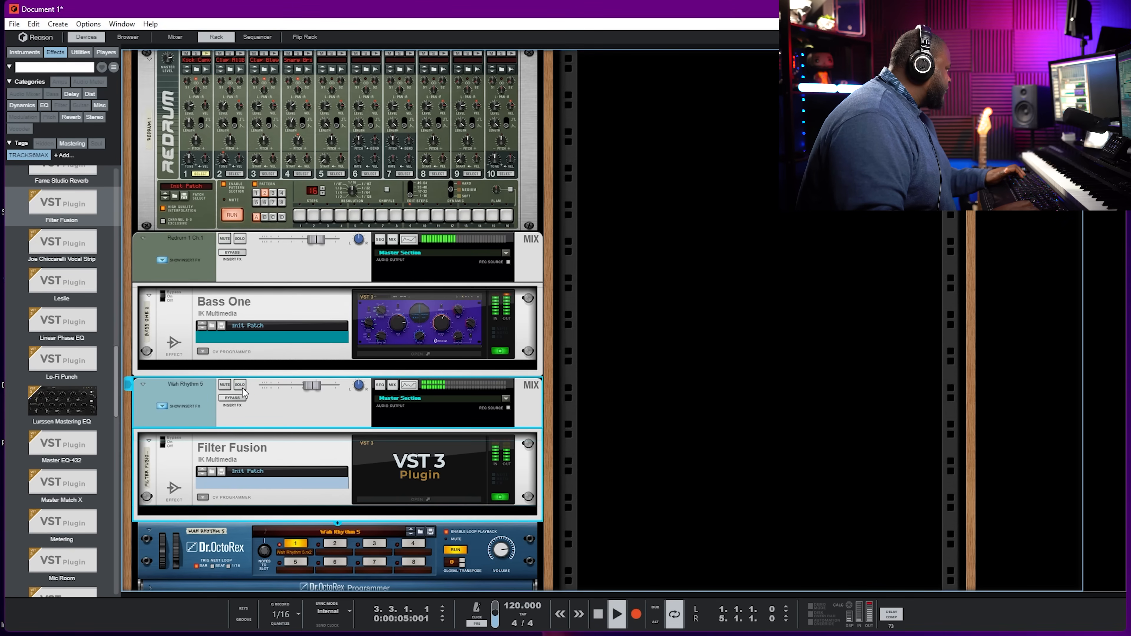
pyautogui.doubleClick(401, 463)
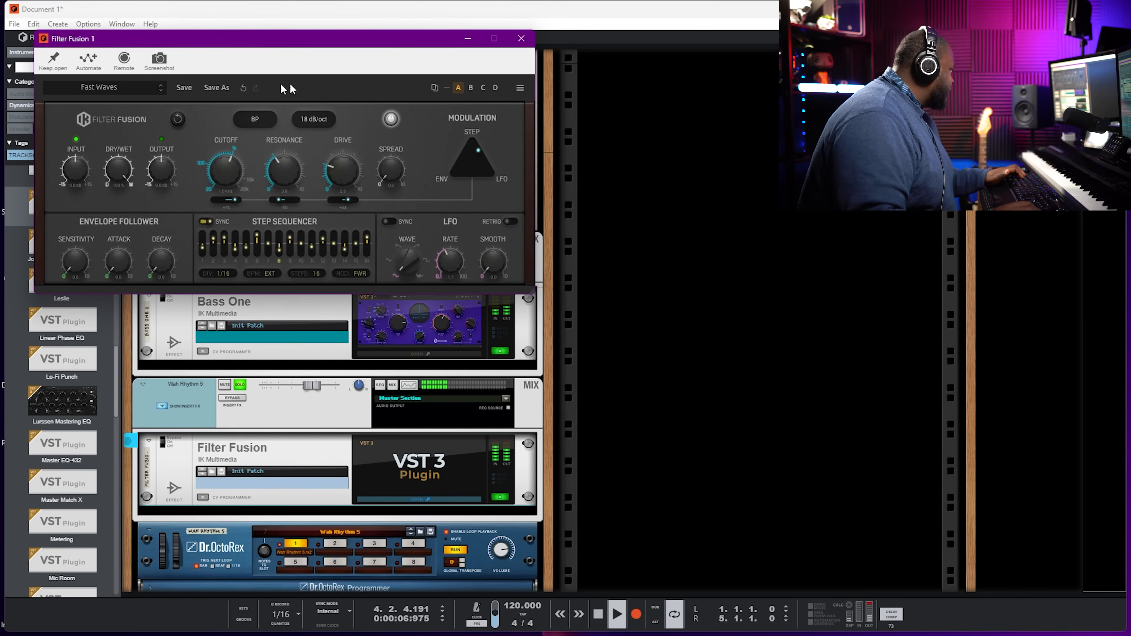
# Audition Filter Fusion's Drum Follower, Decending Filter, Bouncing Grooves and Texturizer presets, then load and play Straight Groove Enhancer.
pyautogui.click(161, 86)
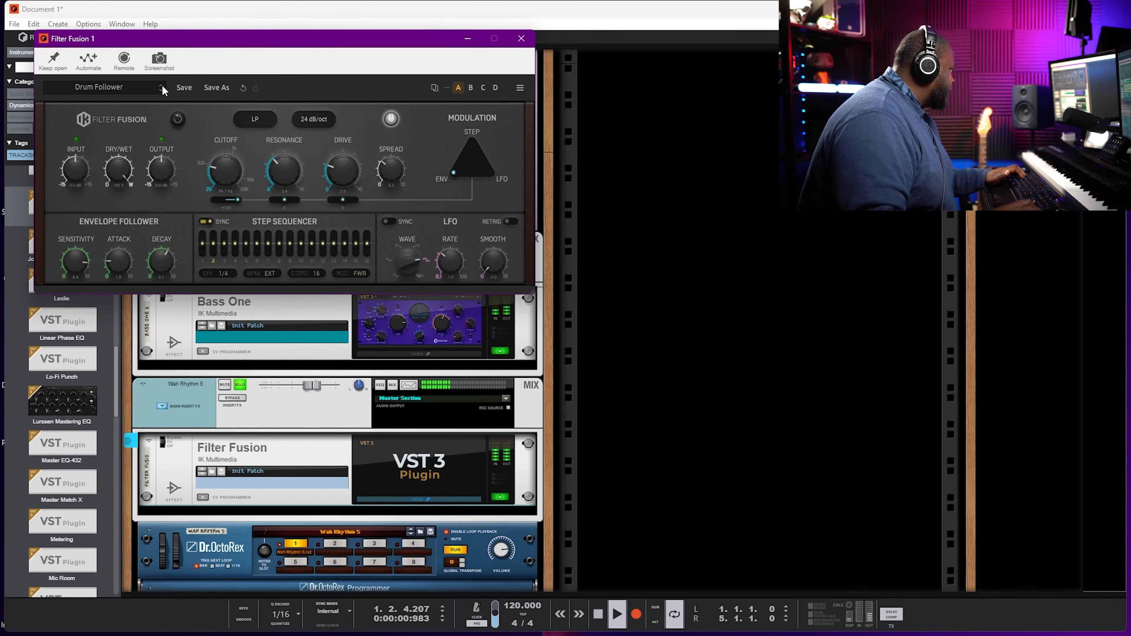
pyautogui.click(163, 88)
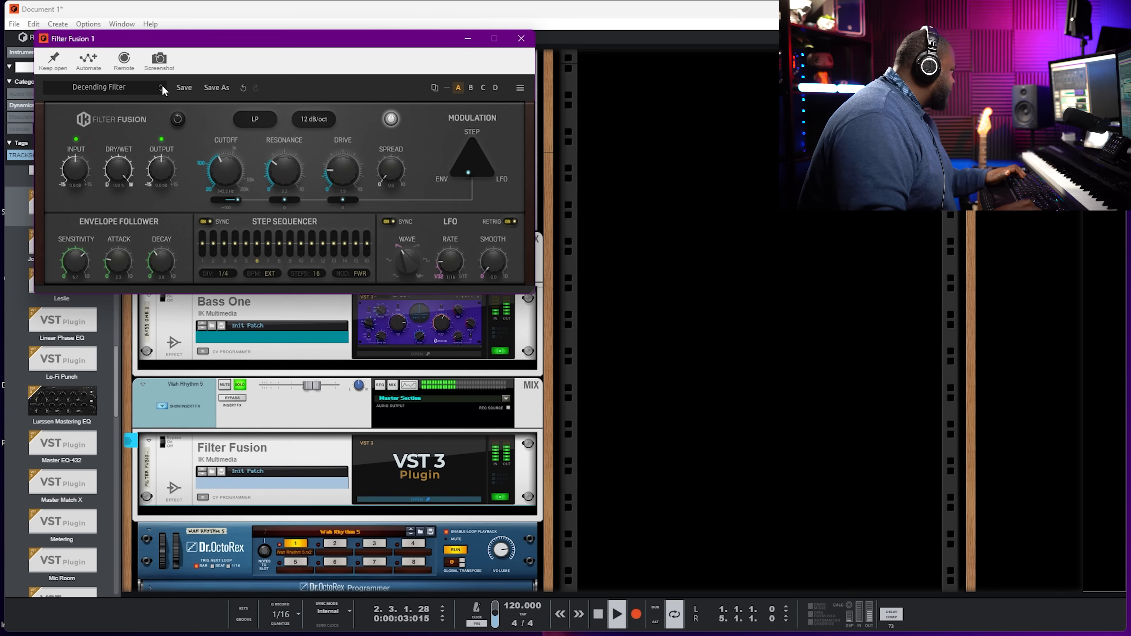
pyautogui.click(162, 89)
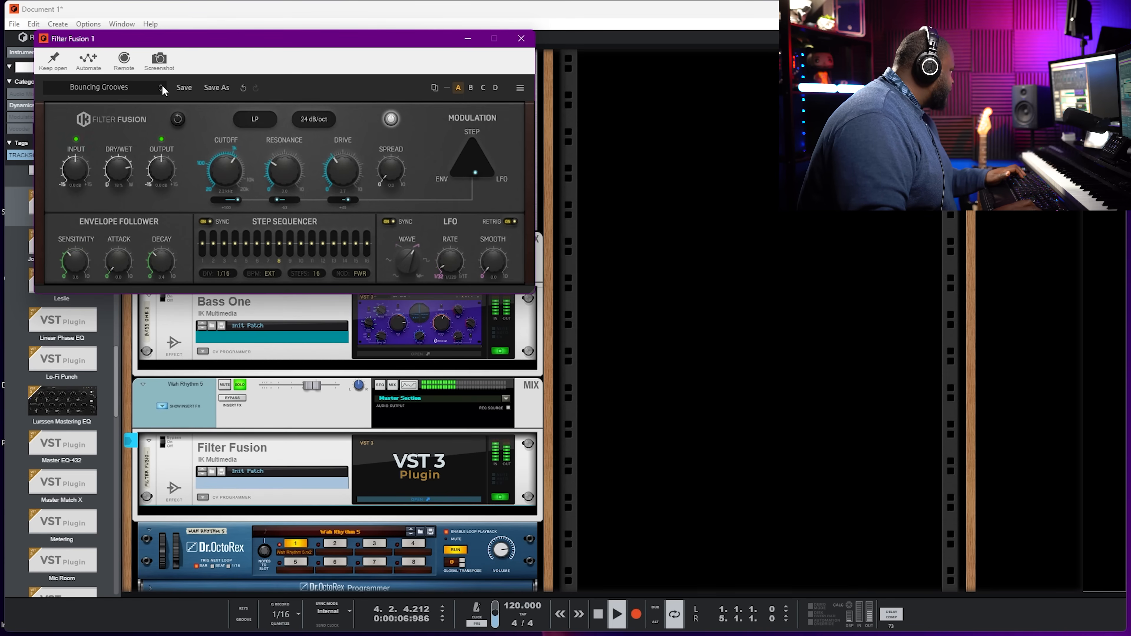
pyautogui.click(161, 90)
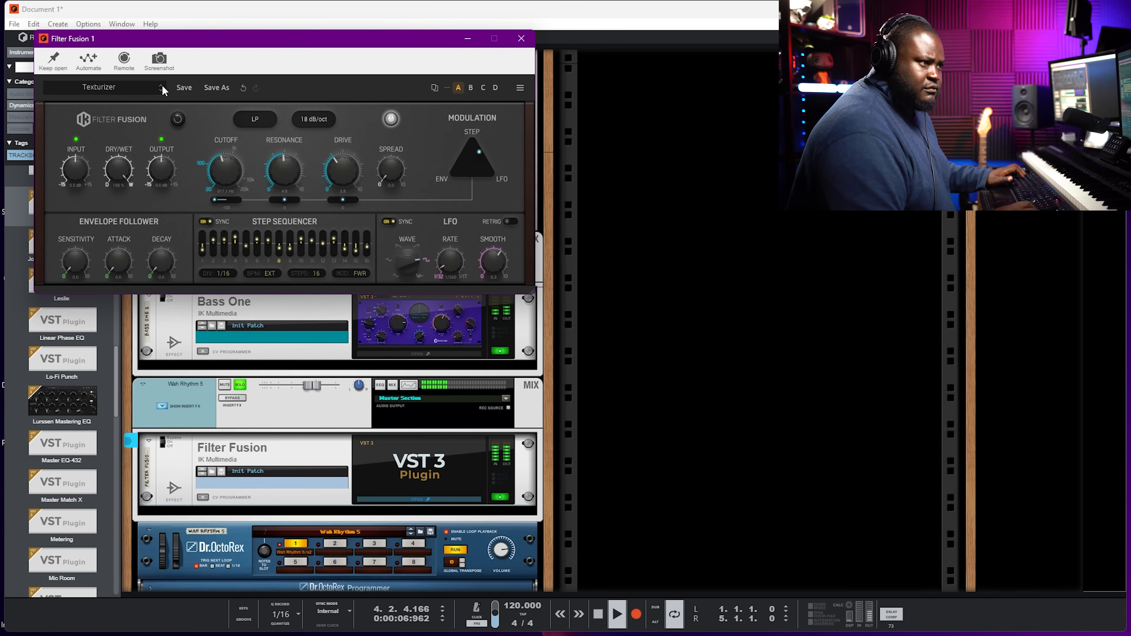
pyautogui.press('space')
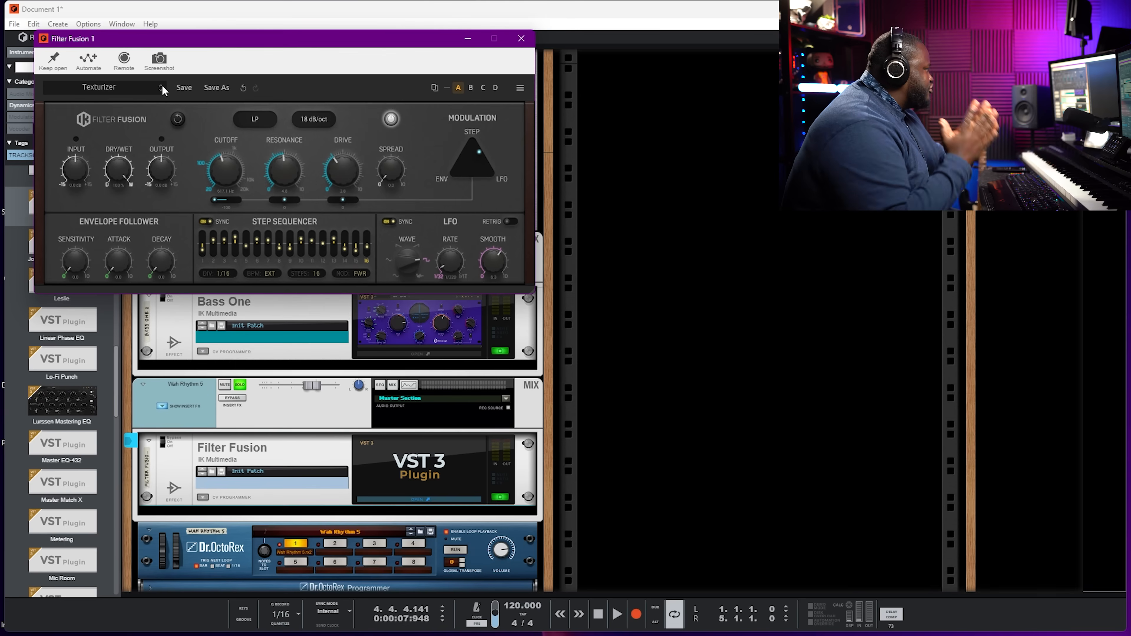
pyautogui.click(162, 91)
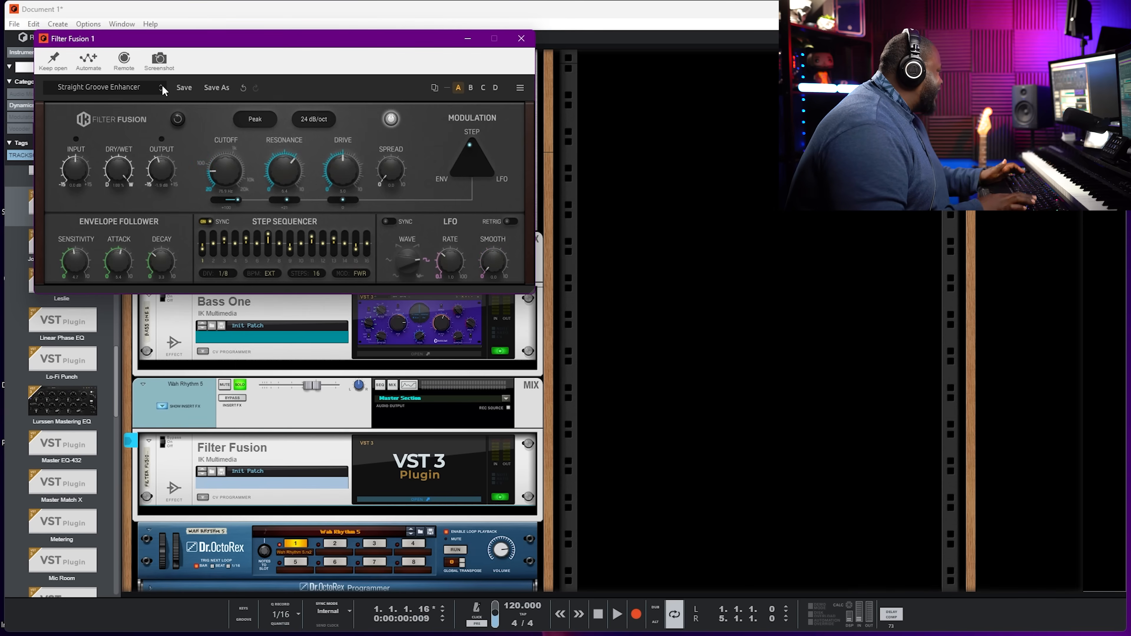
pyautogui.press('space')
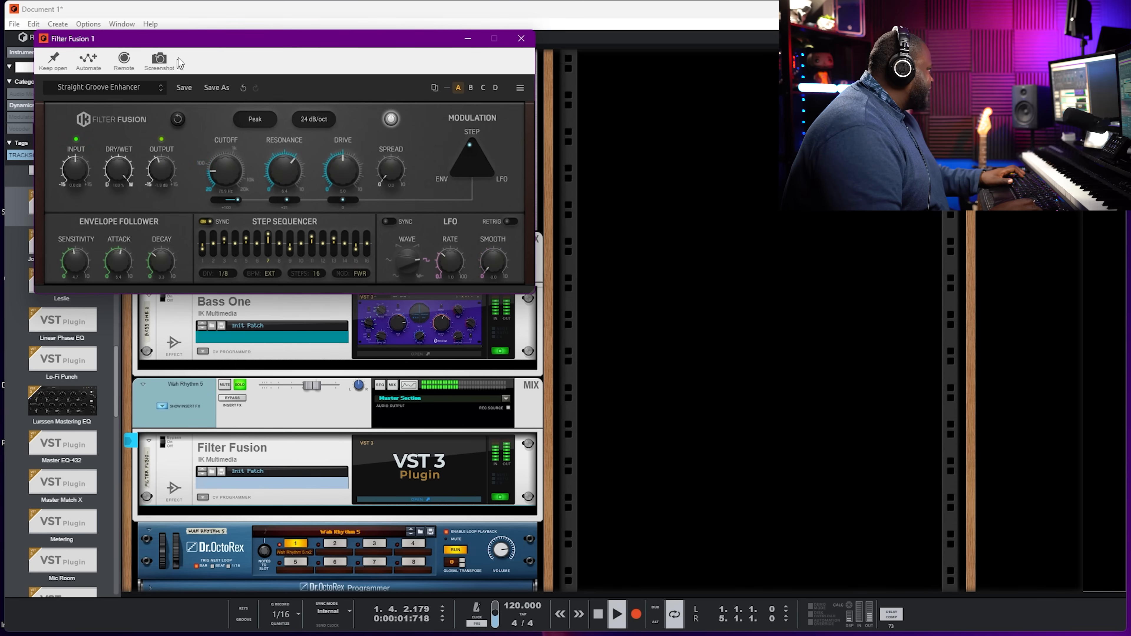
# Enlarge the Filter Fusion window and reposition it over the rack to view its controls.
pyautogui.moveTo(178, 39); pyautogui.dragTo(602, 77)
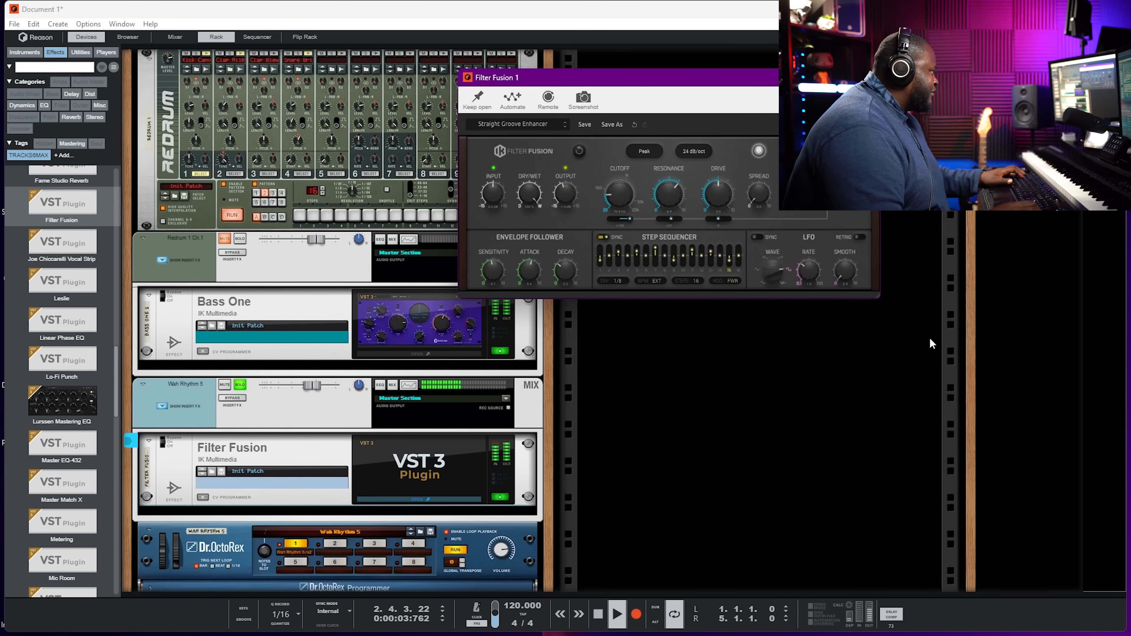
pyautogui.moveTo(878, 295); pyautogui.dragTo(972, 392)
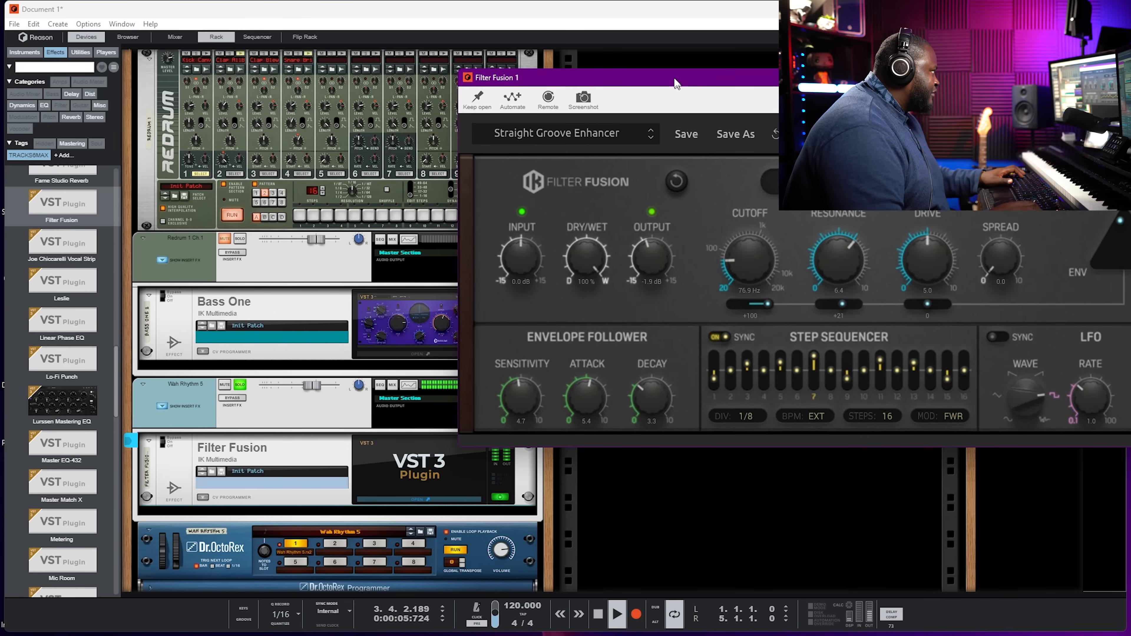
pyautogui.moveTo(675, 84); pyautogui.dragTo(414, 67)
pyautogui.click(389, 119)
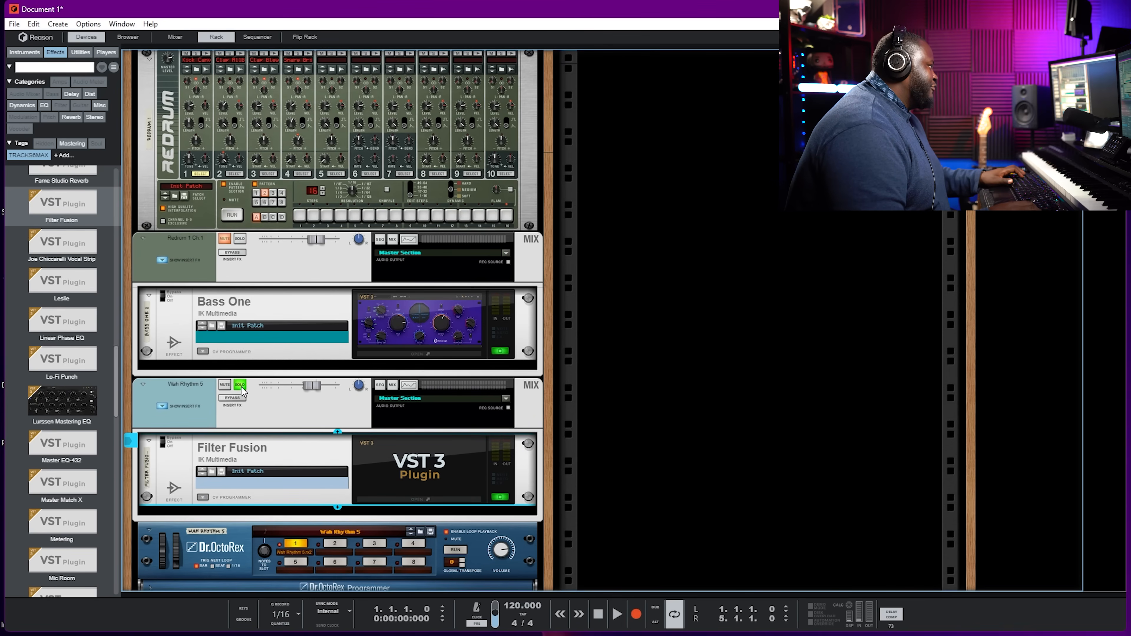
# Unsolo the Wah Rhythm 5 channel and play the full mix while checking the Redrum and loop channels.
pyautogui.click(240, 385)
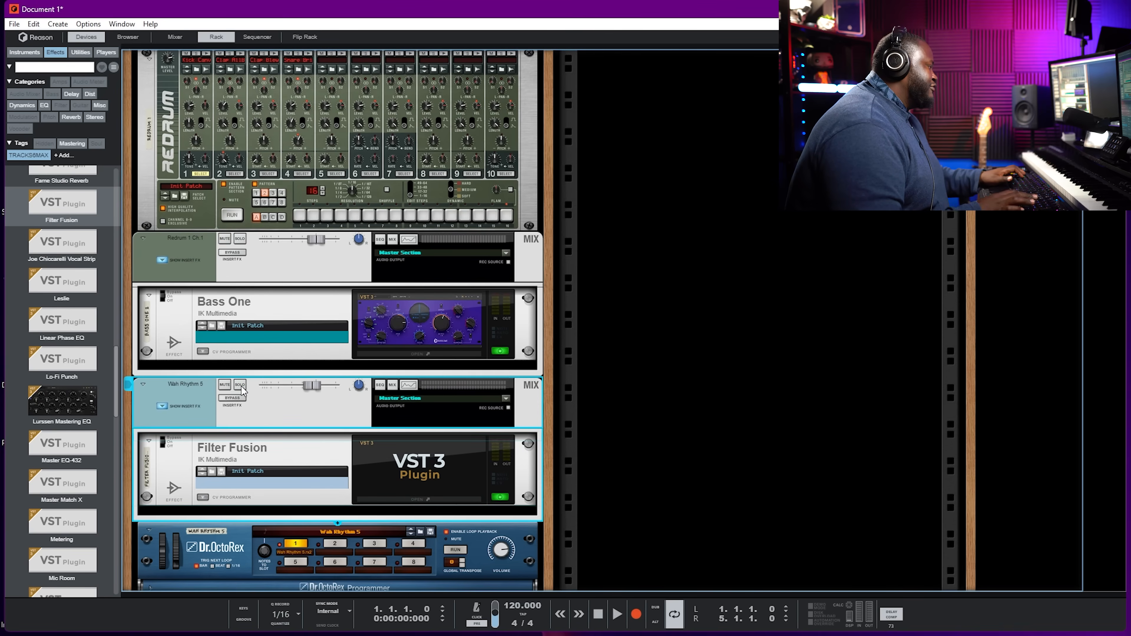
pyautogui.press('space')
pyautogui.scroll(2, 347, 146)
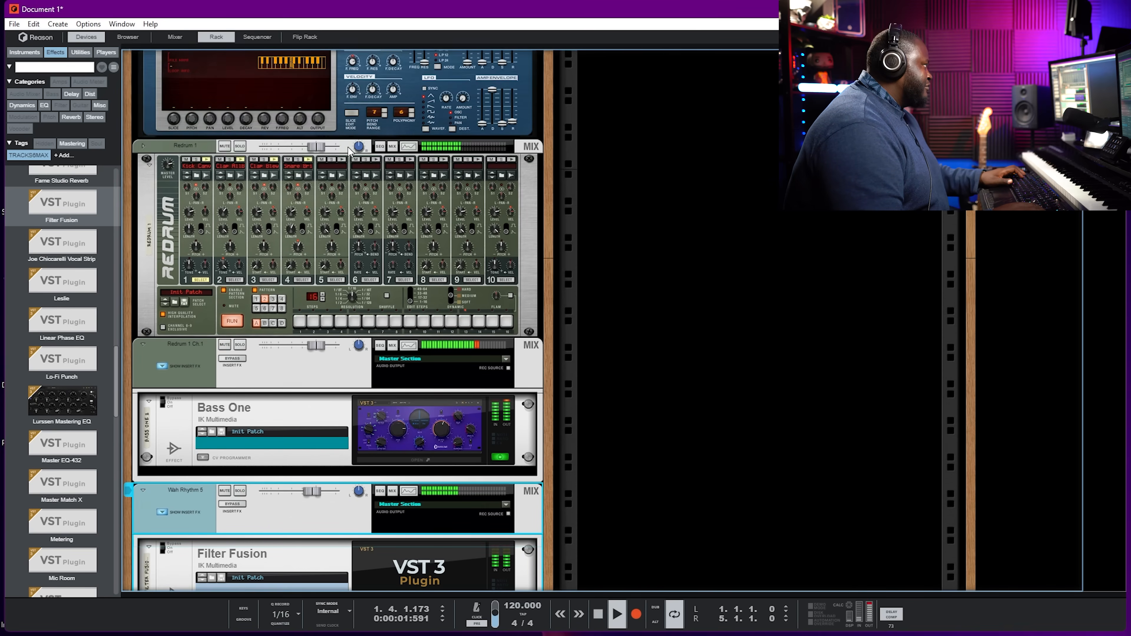
pyautogui.scroll(-4, 387, 167)
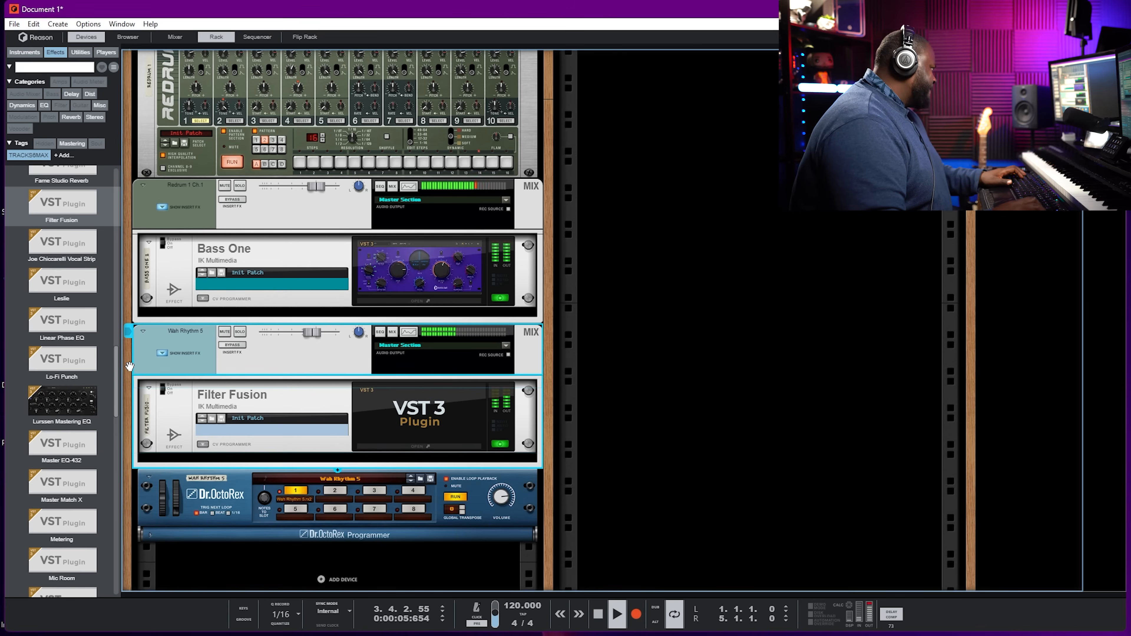
# Add Channel Strip X after Filter Fusion on the Wah Rhythm 5 channel and view its controls.
pyautogui.scroll(10, 60, 357)
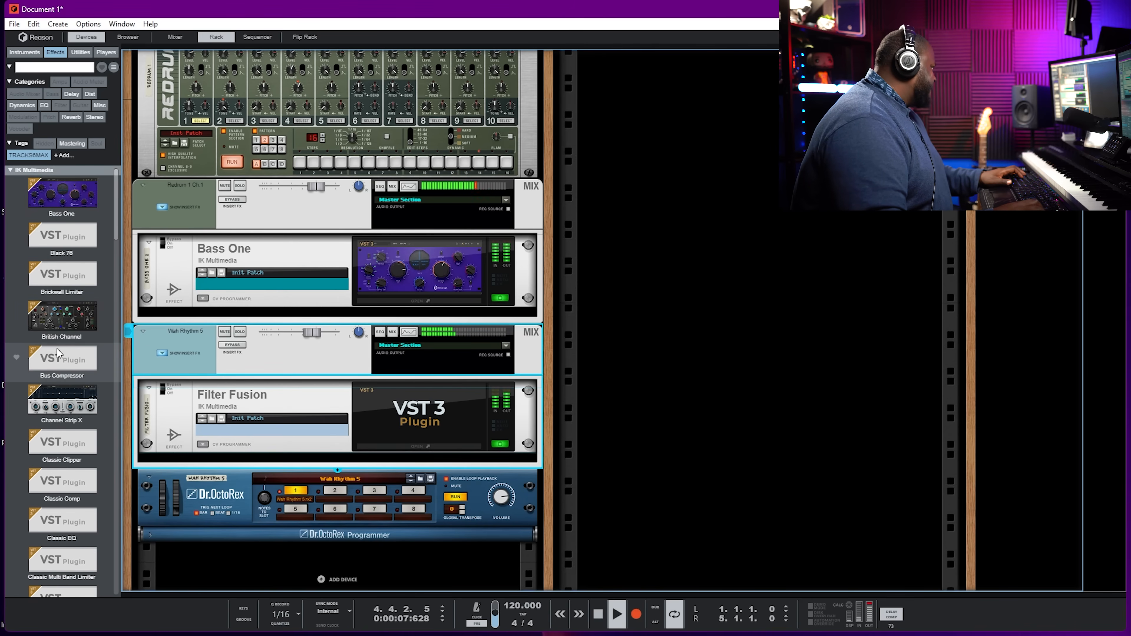
pyautogui.moveTo(69, 405); pyautogui.dragTo(338, 466)
pyautogui.moveTo(422, 477); pyautogui.dragTo(422, 476)
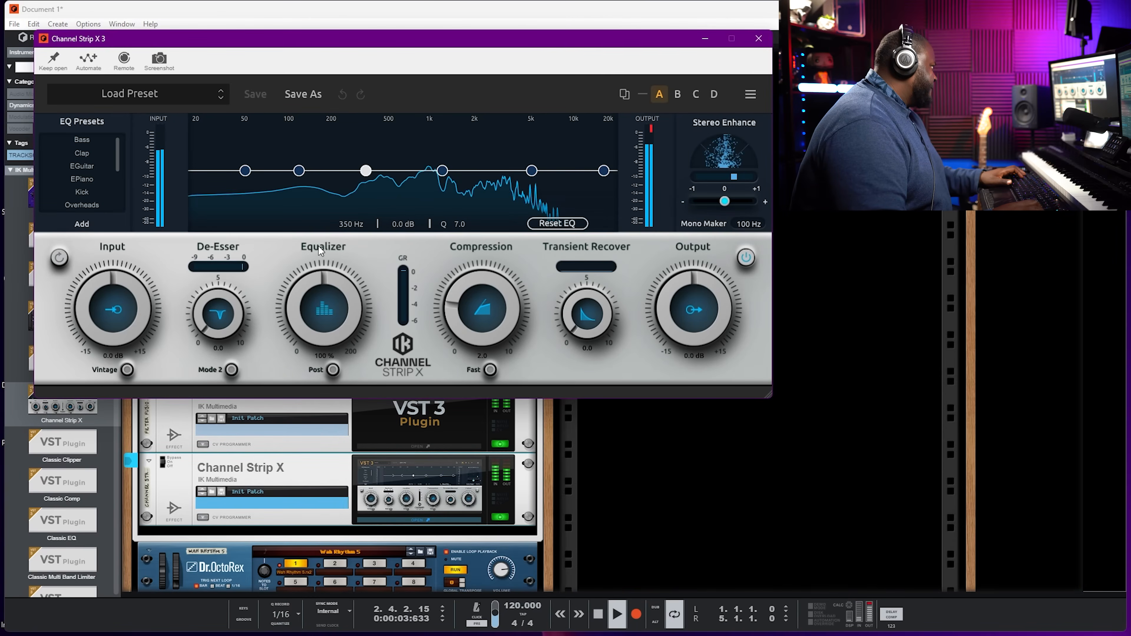
# Apply the EGuitar EQ preset in Channel Strip X and dismiss its presets browser.
pyautogui.click(152, 93)
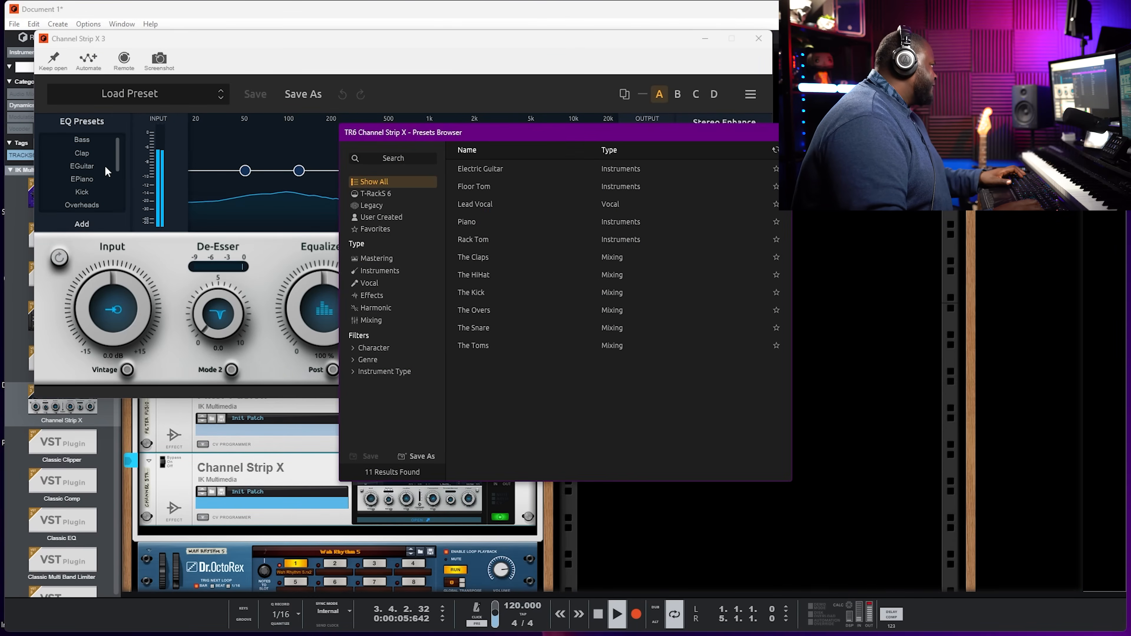
pyautogui.click(92, 165)
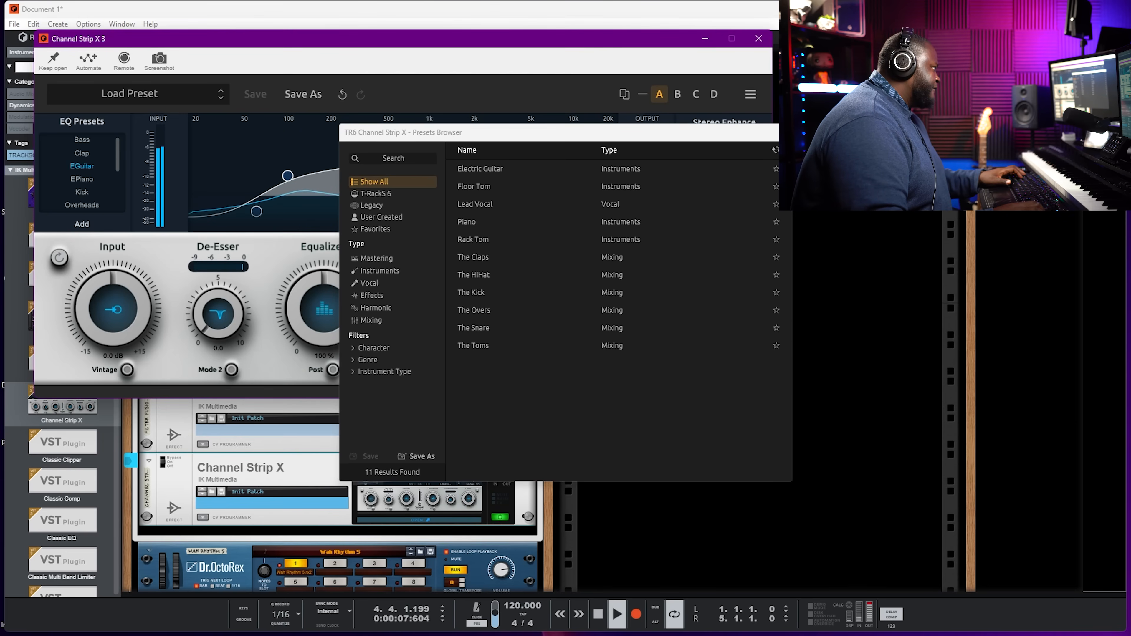
pyautogui.click(782, 132)
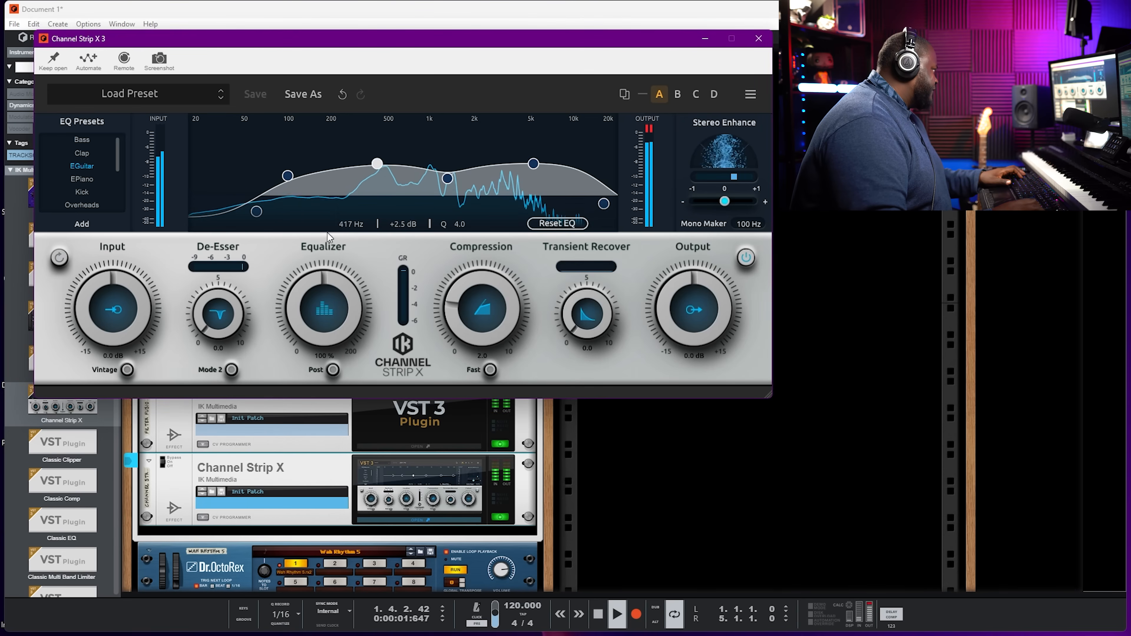
# Enable Fast compression in Channel Strip X at about 8.2, adjust the output level and close the plugin.
pyautogui.moveTo(470, 314); pyautogui.dragTo(495, 363)
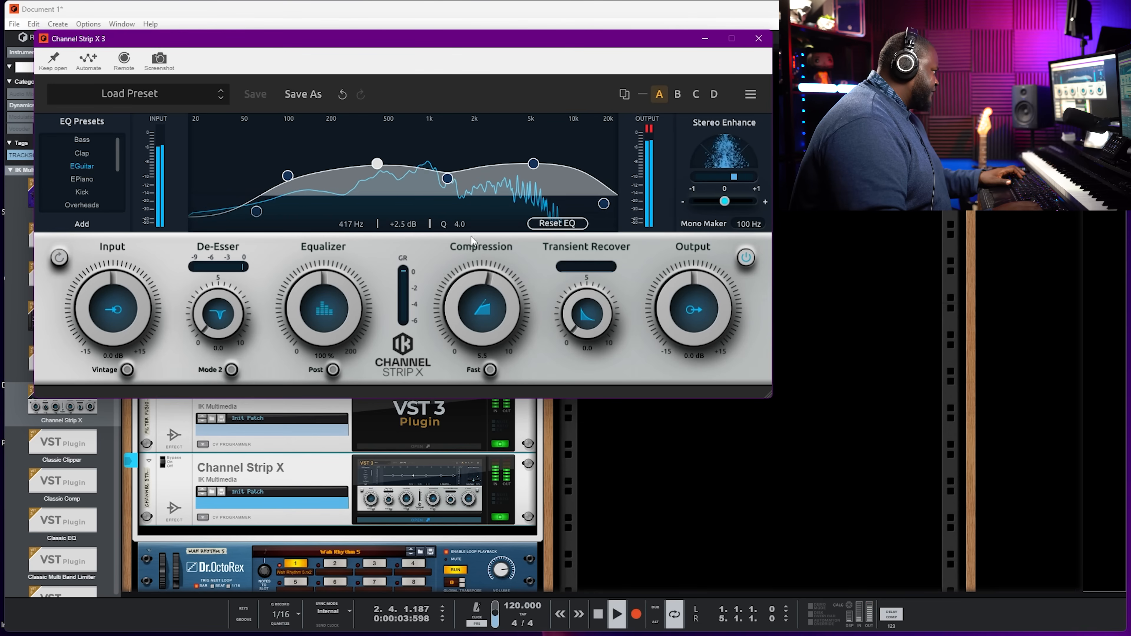
pyautogui.click(490, 369)
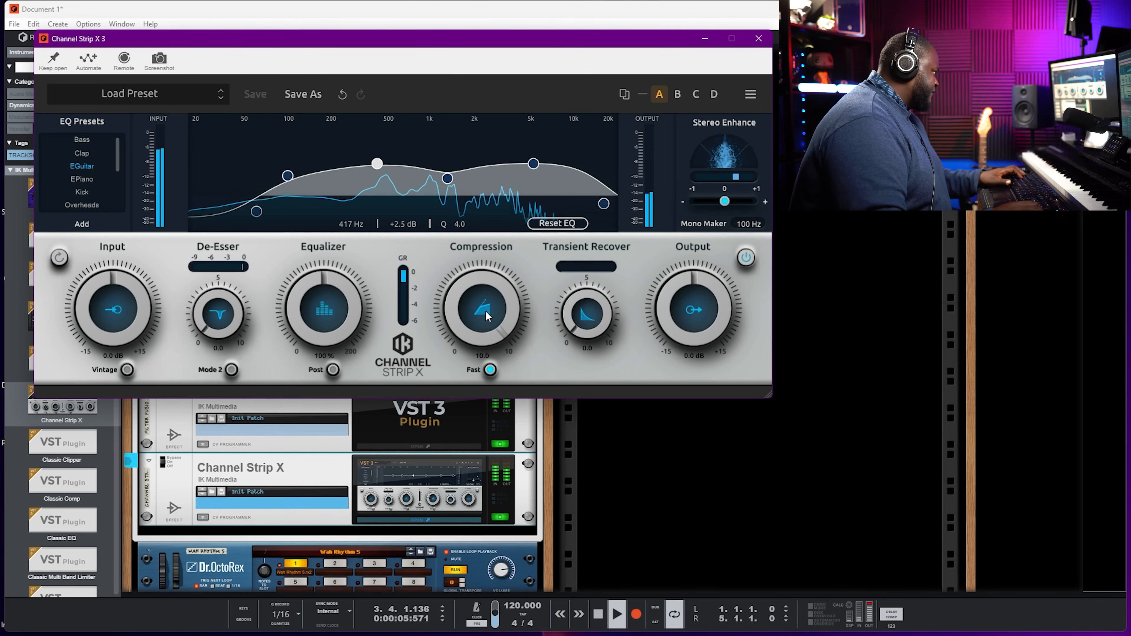
pyautogui.moveTo(481, 352); pyautogui.dragTo(496, 327)
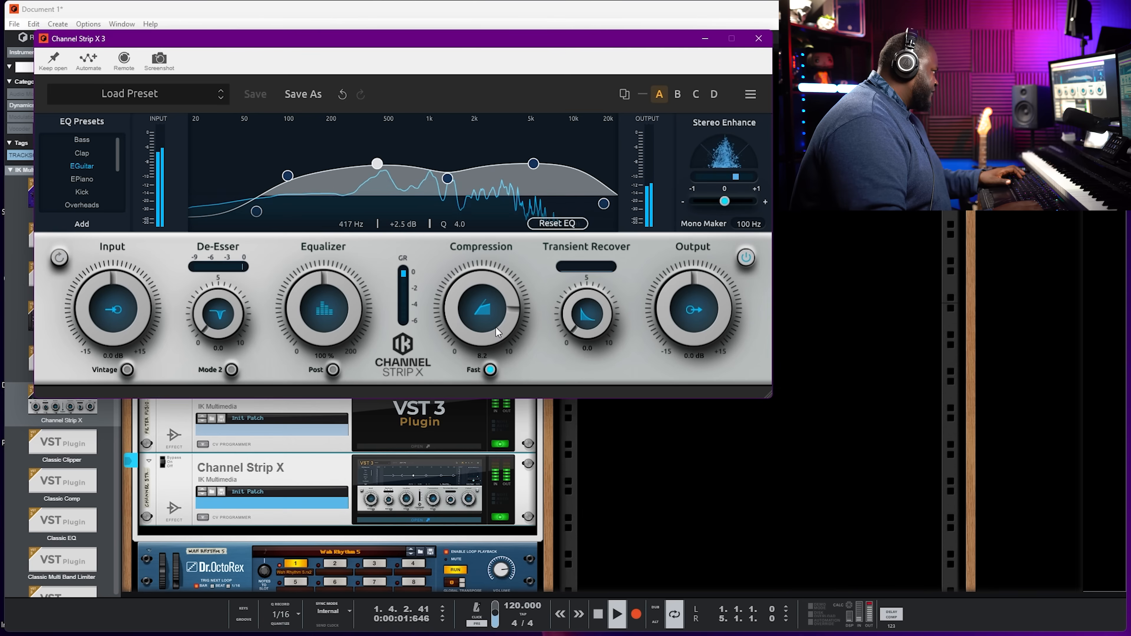
pyautogui.moveTo(665, 336); pyautogui.dragTo(700, 297)
pyautogui.click(758, 39)
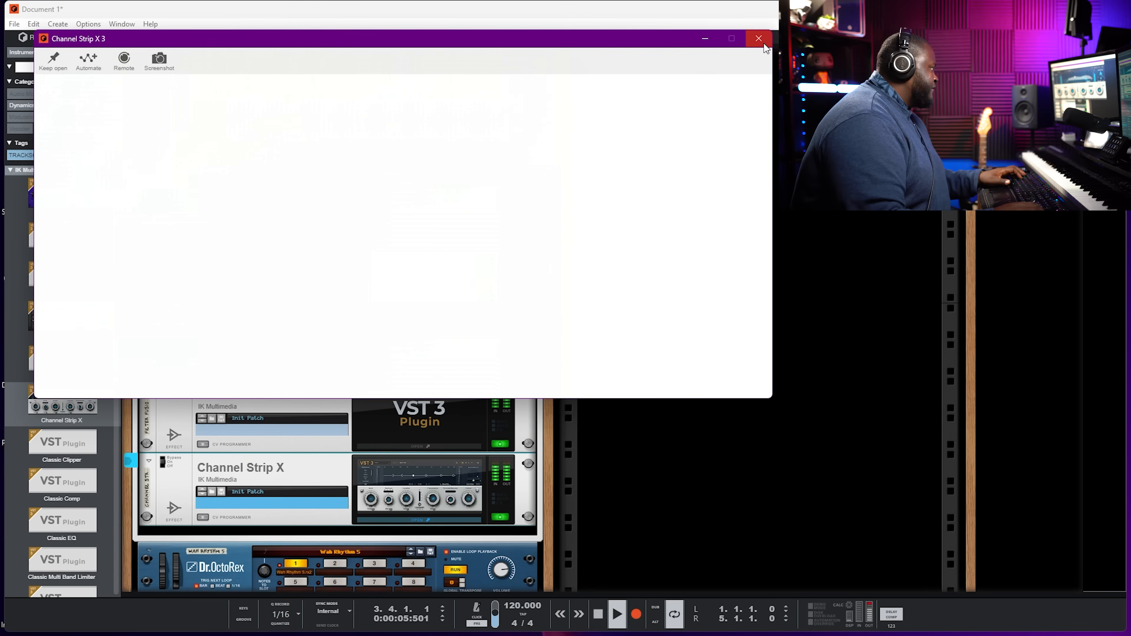
# Reopen Filter Fusion on the Wah Rhythm 5 channel and create an automation lane for its Dry/Wet control.
pyautogui.scroll(-3, 400, 253)
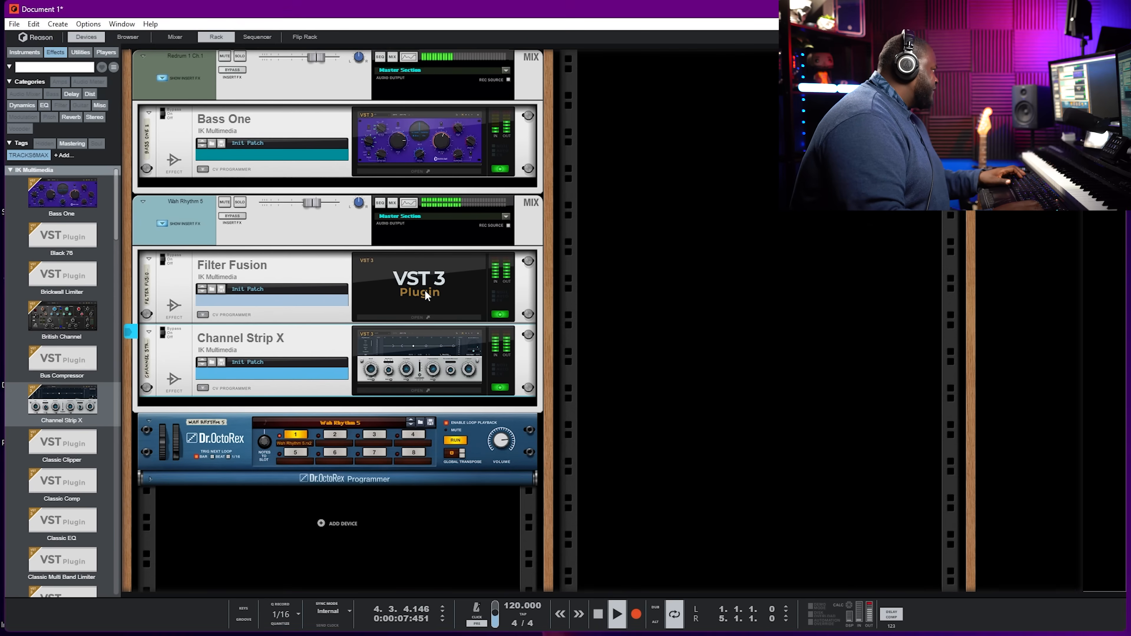
pyautogui.click(424, 290)
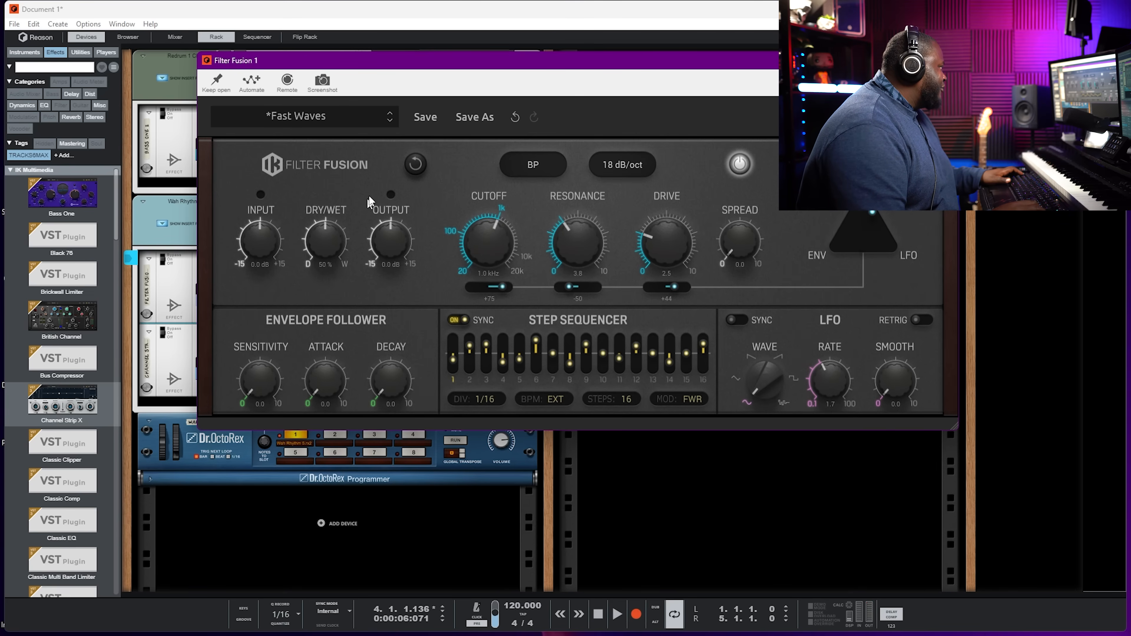
pyautogui.moveTo(349, 63); pyautogui.dragTo(221, 146)
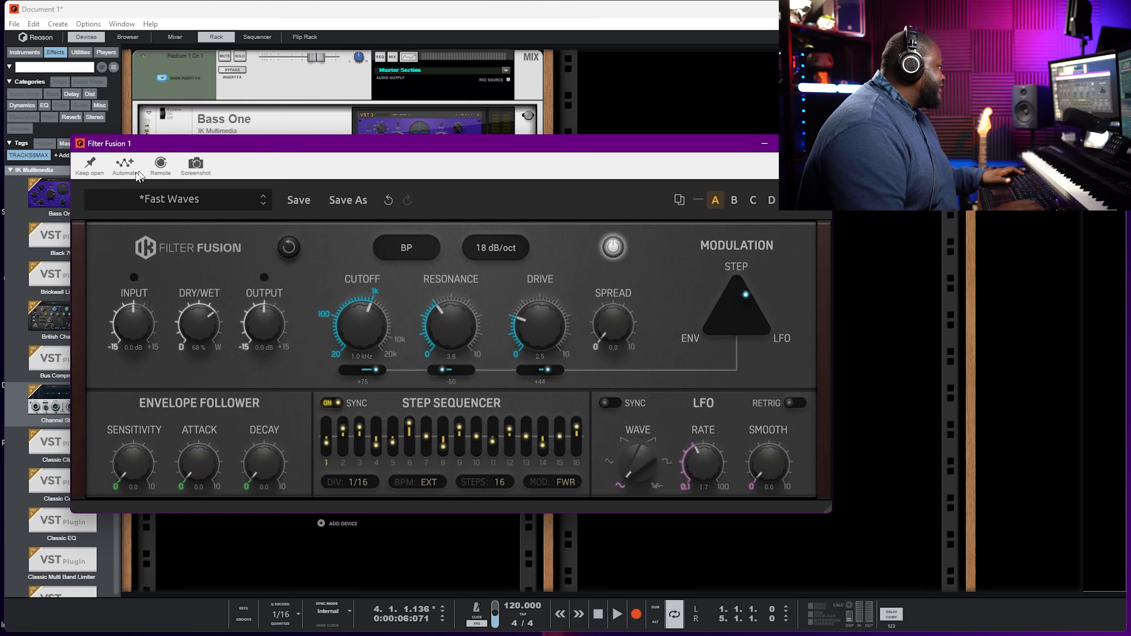
pyautogui.click(199, 320)
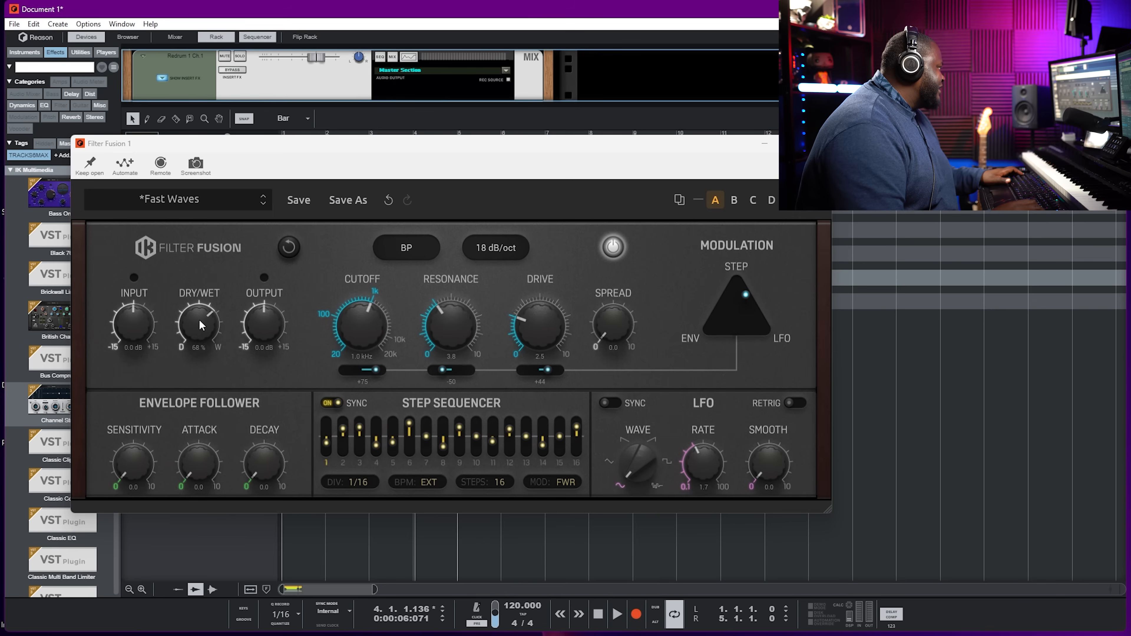
pyautogui.click(818, 143)
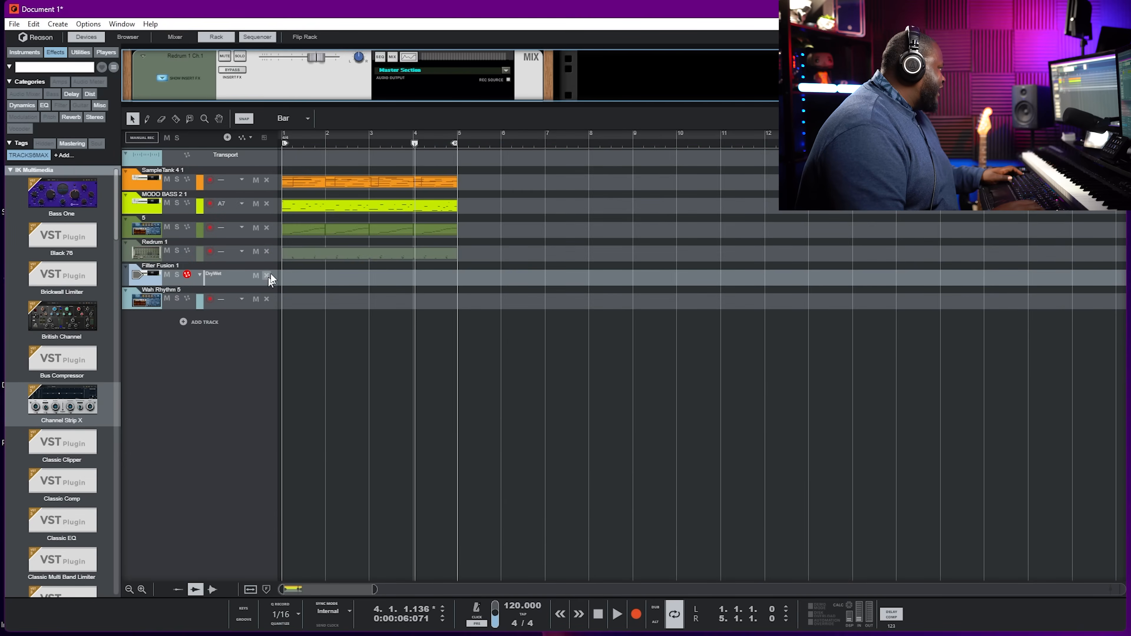
# Draw a Dry/Wet automation clip from bar 1 to bar 5 on the Filter Fusion track.
pyautogui.moveTo(293, 273); pyautogui.dragTo(485, 279)
pyautogui.doubleClick(433, 280)
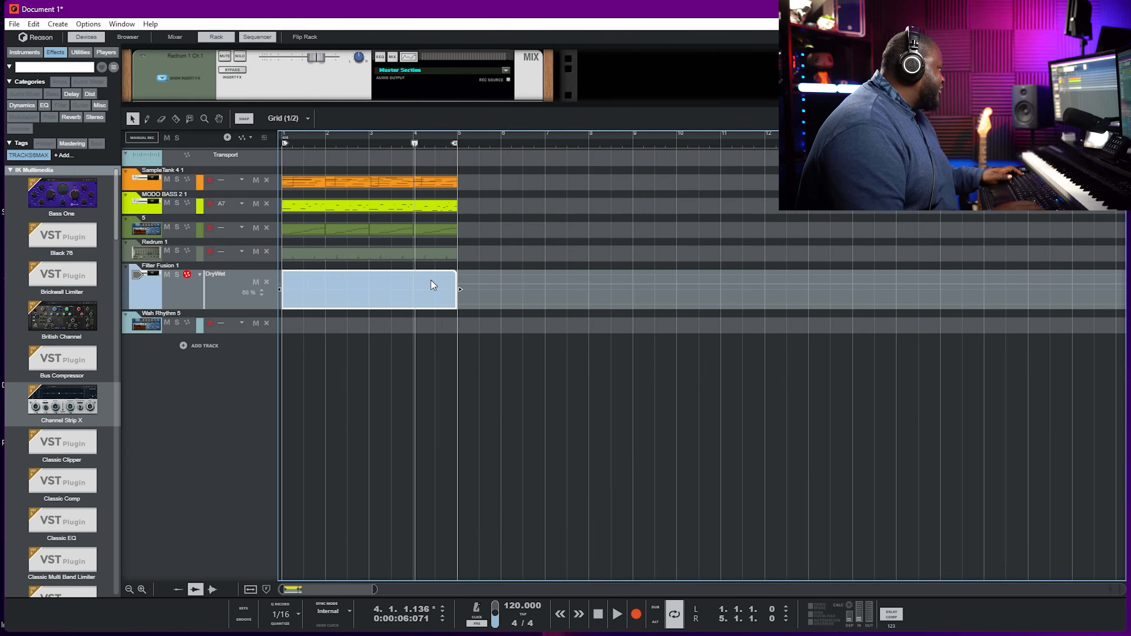
pyautogui.click(530, 243)
# Duplicate the clips on all tracks until the arrangement extends to bar 25, fitting it in the sequencer view.
pyautogui.hotkey('shift', 'Return')
pyautogui.hotkey('ctrl', 'a')
pyautogui.hotkey('ctrl', 'd')
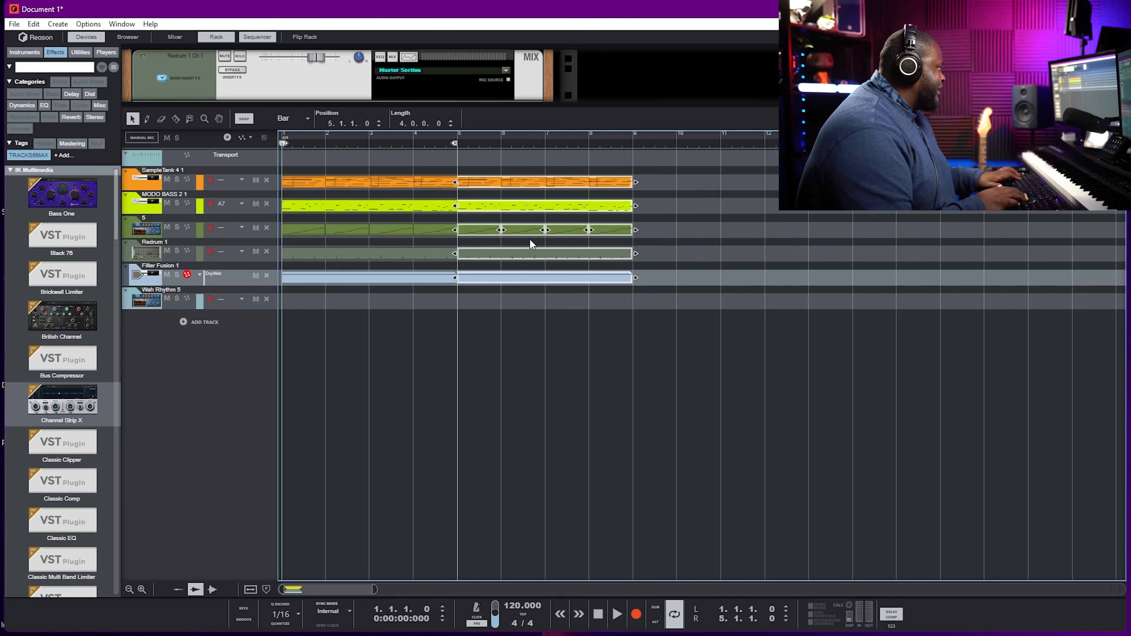
pyautogui.hotkey('ctrl', 'a')
pyautogui.hotkey('ctrl', 'd')
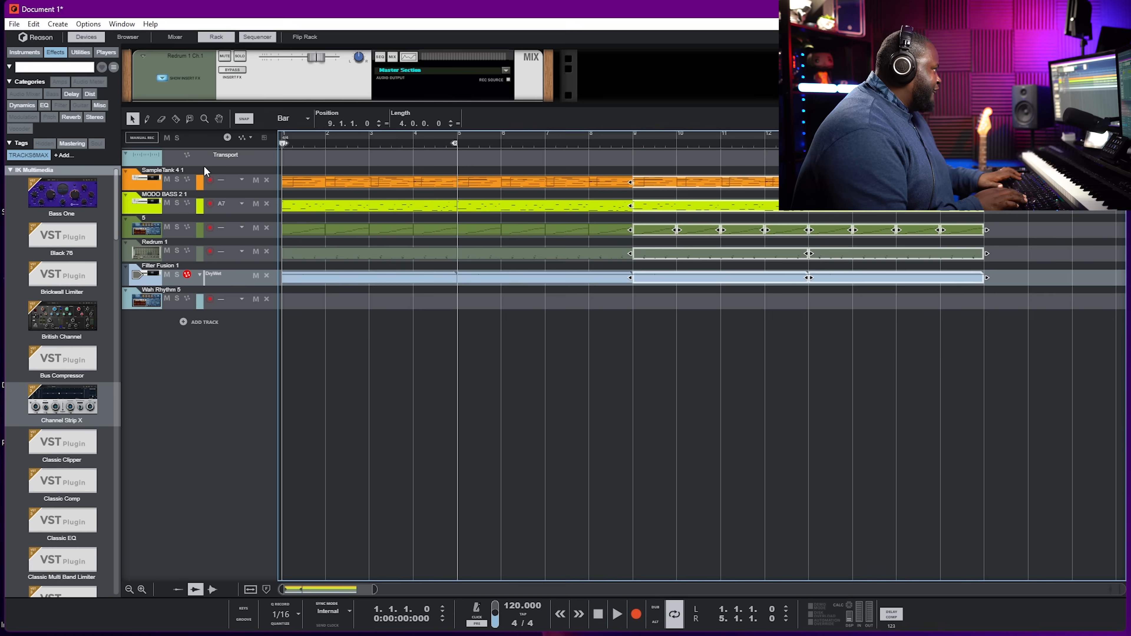
pyautogui.hotkey('ctrl', 'd')
pyautogui.press('h')
pyautogui.press('h')
pyautogui.press('h')
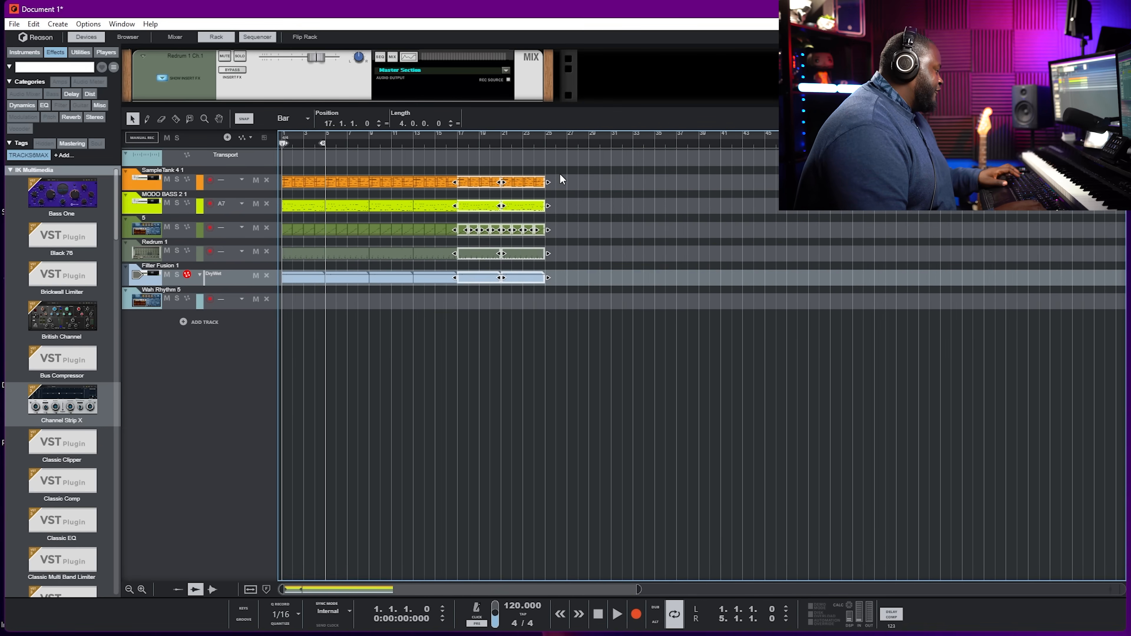
# Set the loop end to bar 25 and delete the Filter Fusion automation clips before bar 9.
pyautogui.press('space')
pyautogui.keyDown('alt'); pyautogui.click(548, 145); pyautogui.keyUp('alt')
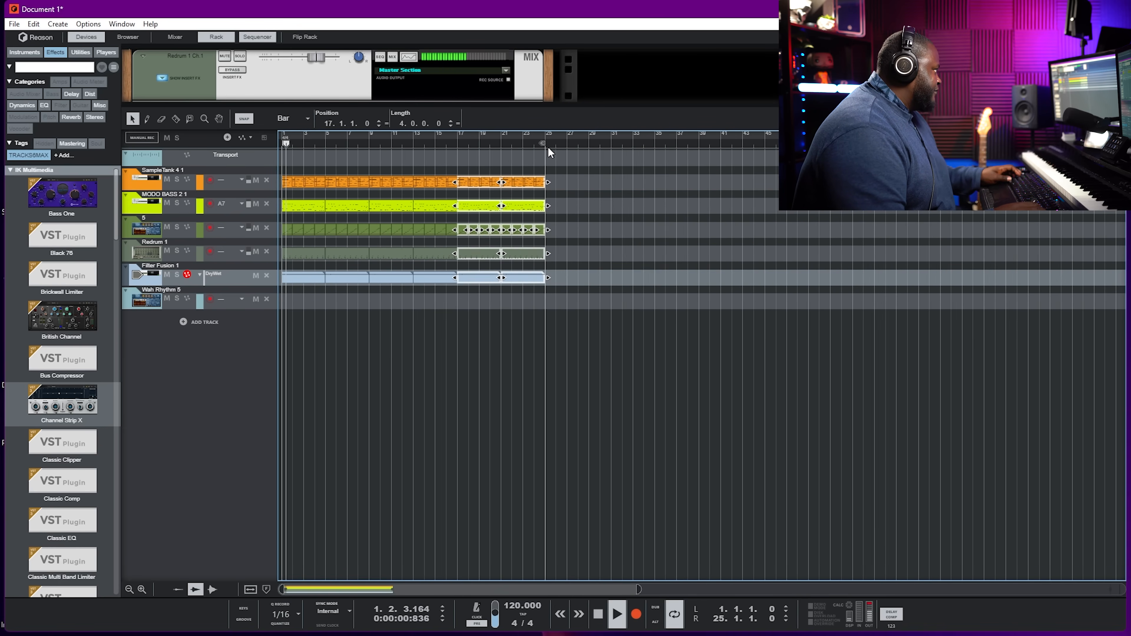
pyautogui.click(589, 283)
pyautogui.press('space')
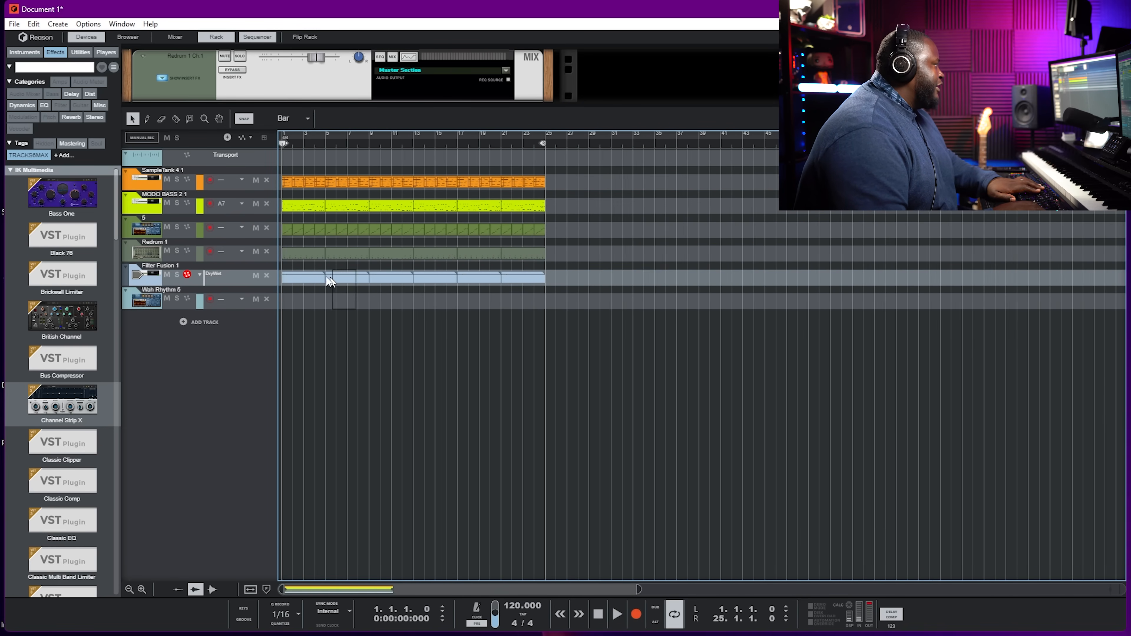
# Set Filter Fusion's Dry/Wet lane value outside the clips to 0% and play the arrangement from the start.
pyautogui.press('space')
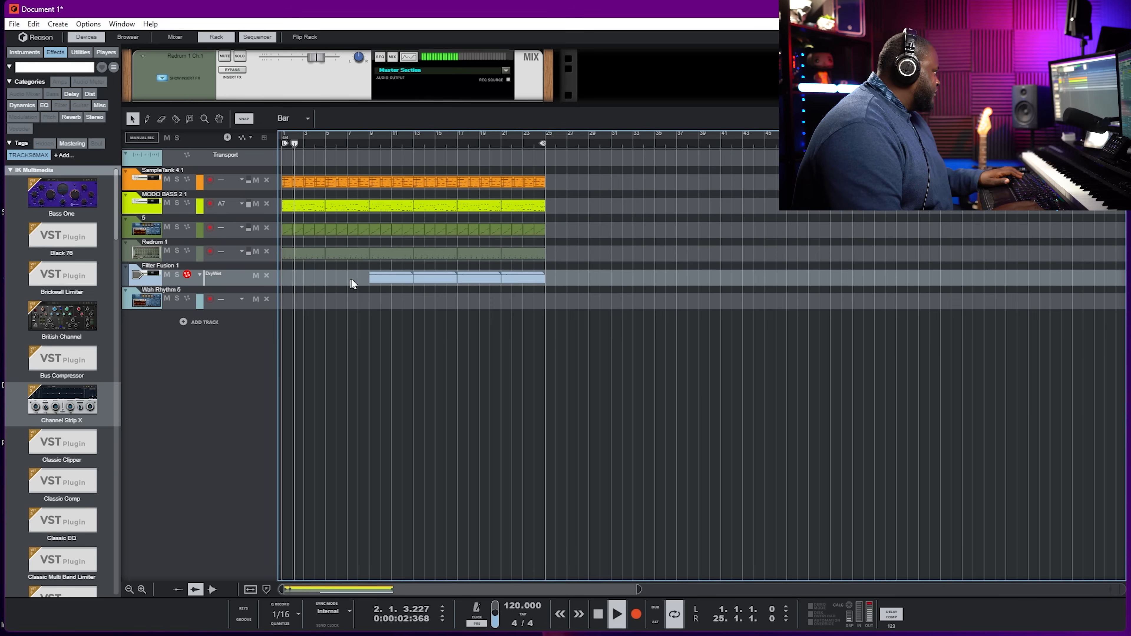
pyautogui.click(372, 274)
pyautogui.hotkey('shift', 'Return')
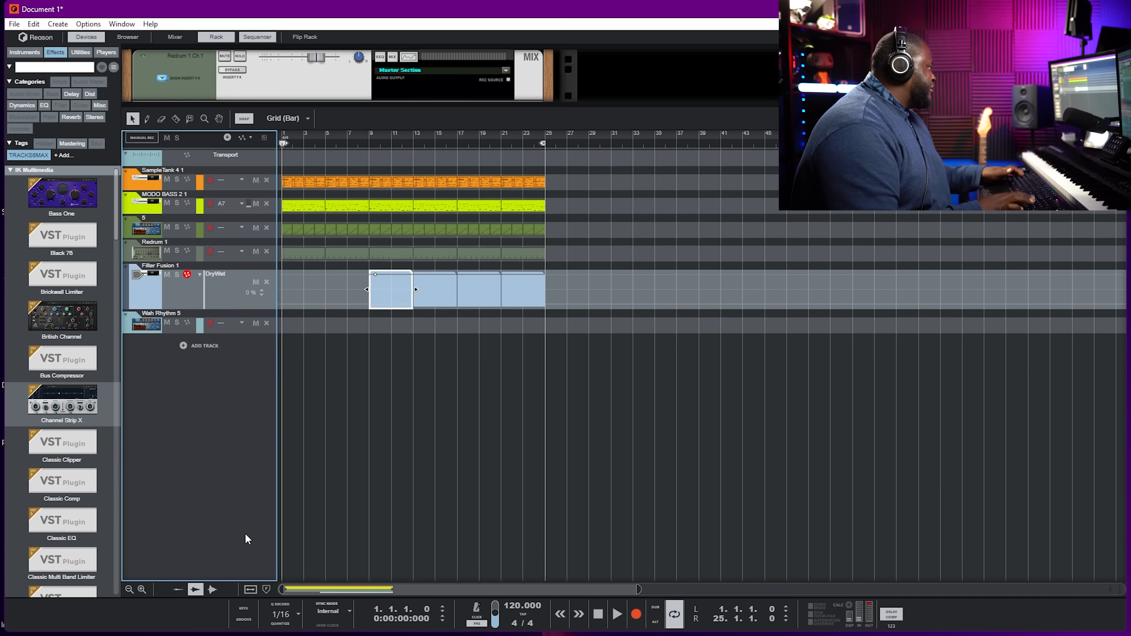
pyautogui.press('space')
pyautogui.click(753, 362)
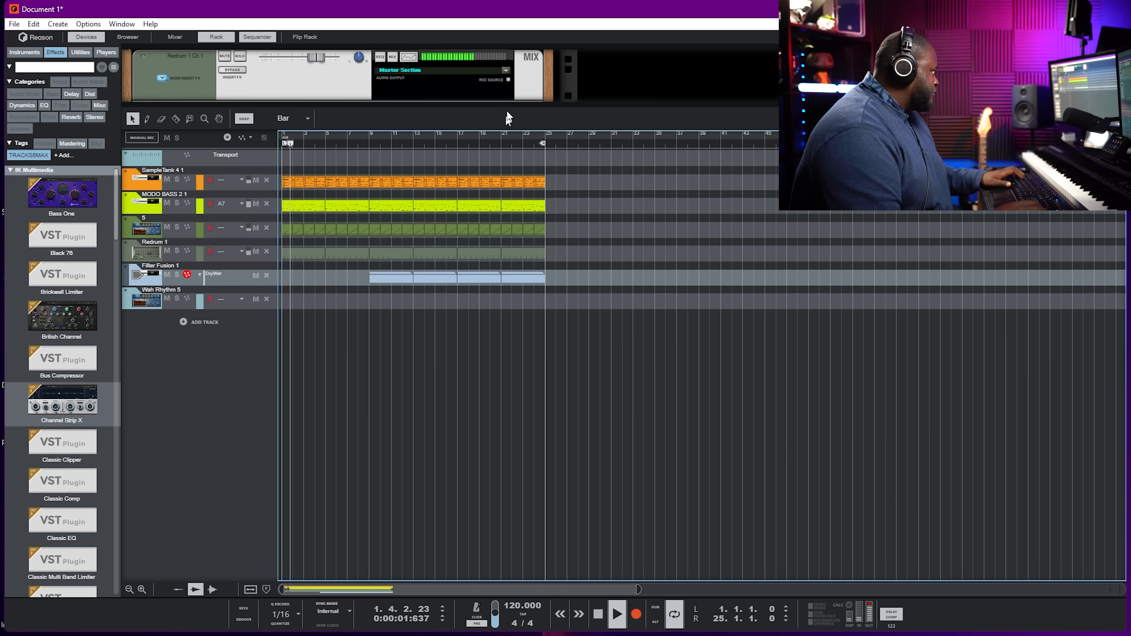
# Enlarge the rack area and insert Delay Lab and Dual Spring between Filter Fusion and Channel Strip X.
pyautogui.moveTo(441, 106); pyautogui.dragTo(441, 333)
pyautogui.scroll(-3, 375, 214)
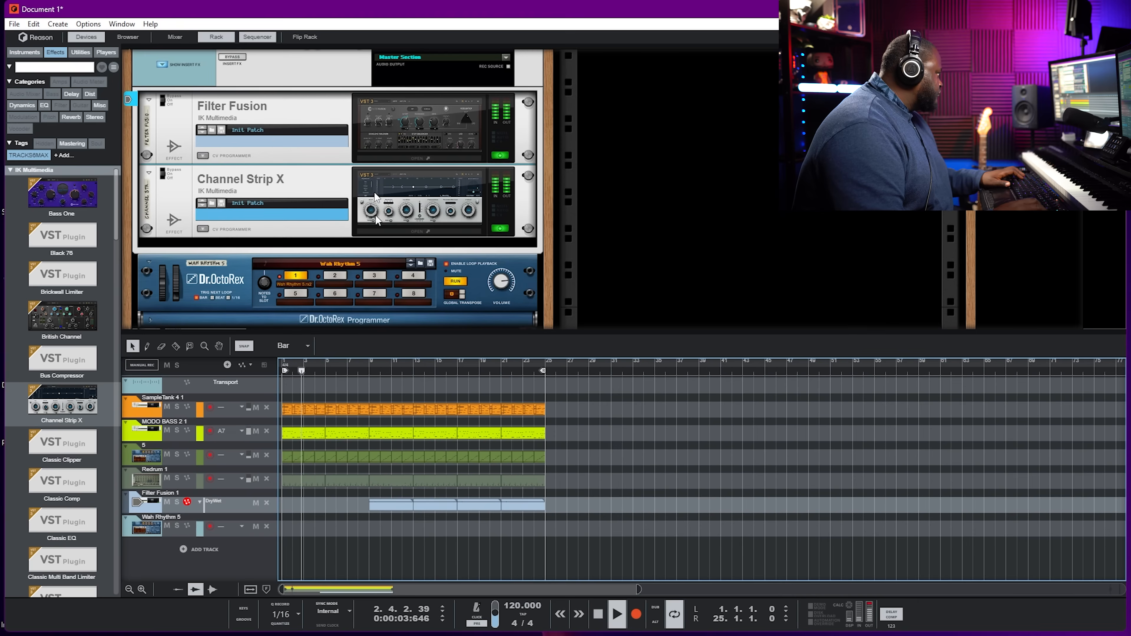
pyautogui.scroll(-10, 63, 314)
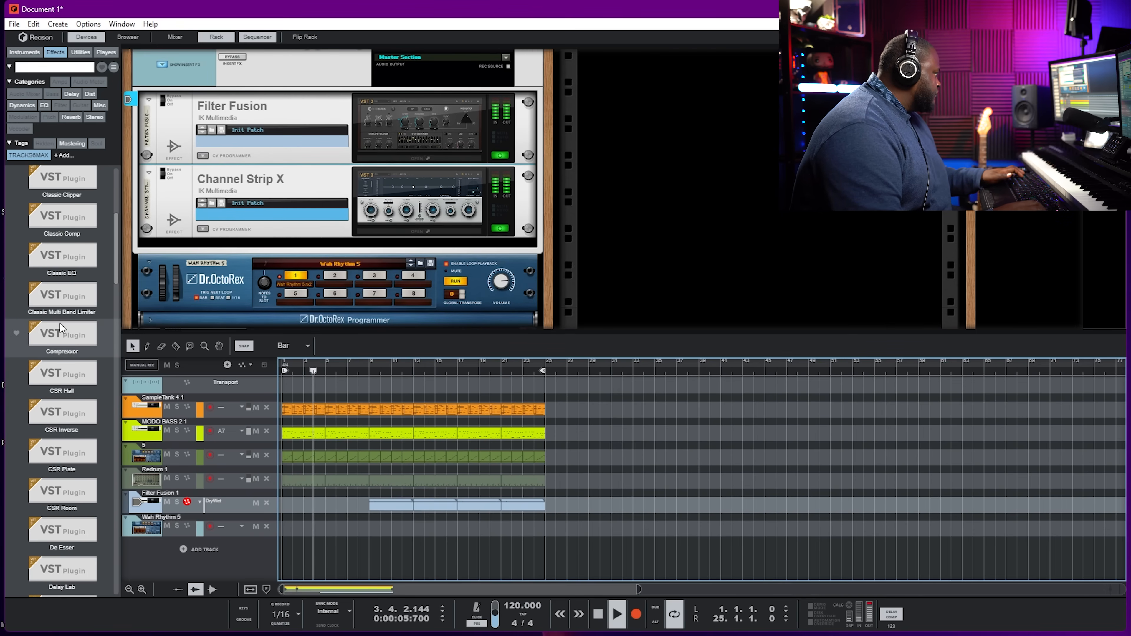
pyautogui.scroll(-2, 83, 327)
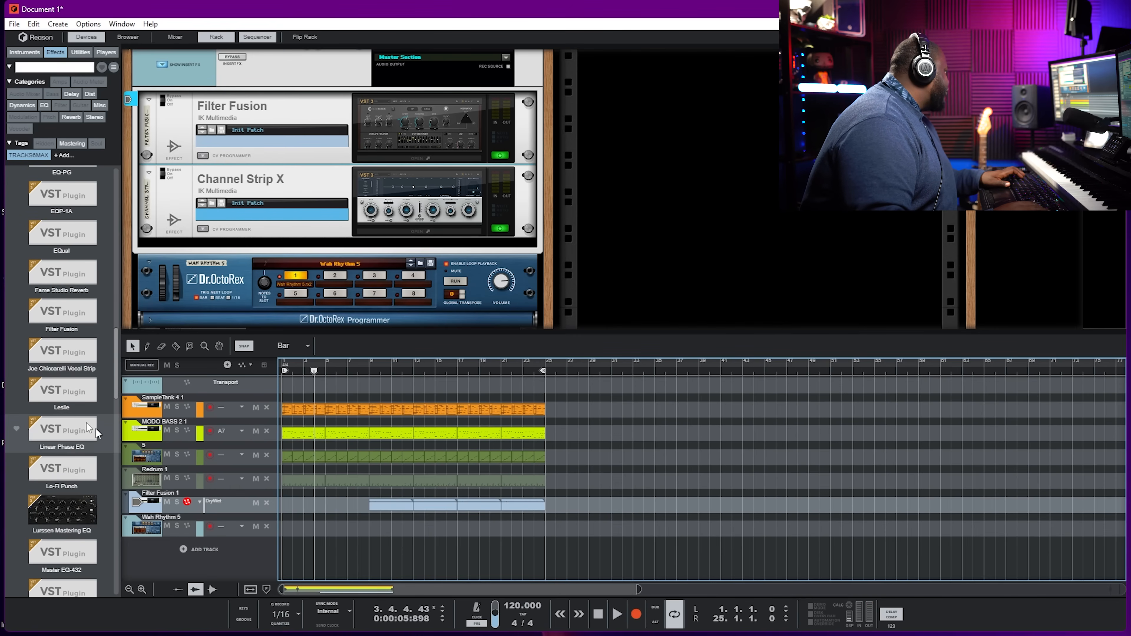
pyautogui.scroll(5, 65, 278)
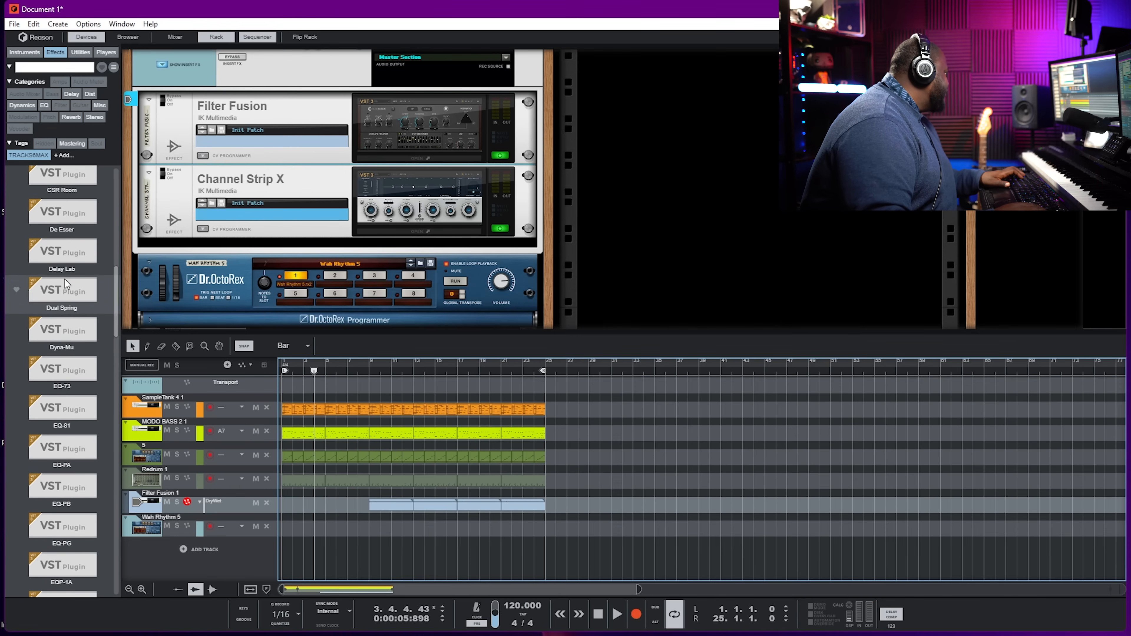
pyautogui.moveTo(70, 261); pyautogui.dragTo(335, 162)
pyautogui.moveTo(62, 289); pyautogui.dragTo(416, 222)
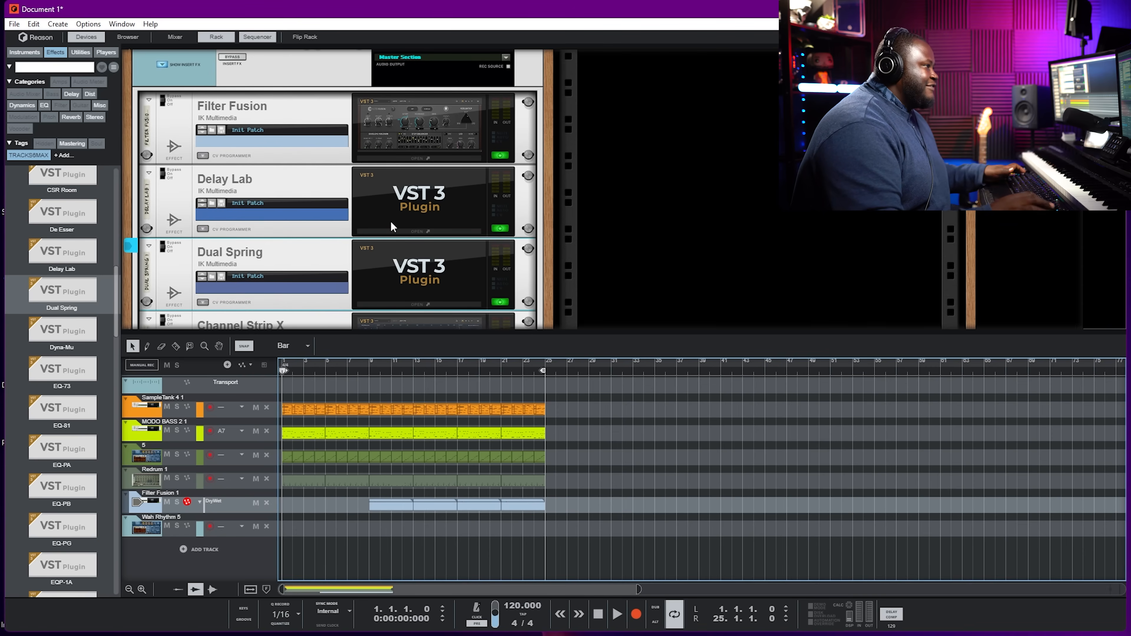
# Play the chain briefly, open Dual Spring, set its dry/wet mix to 29% and reposition its window.
pyautogui.press('space')
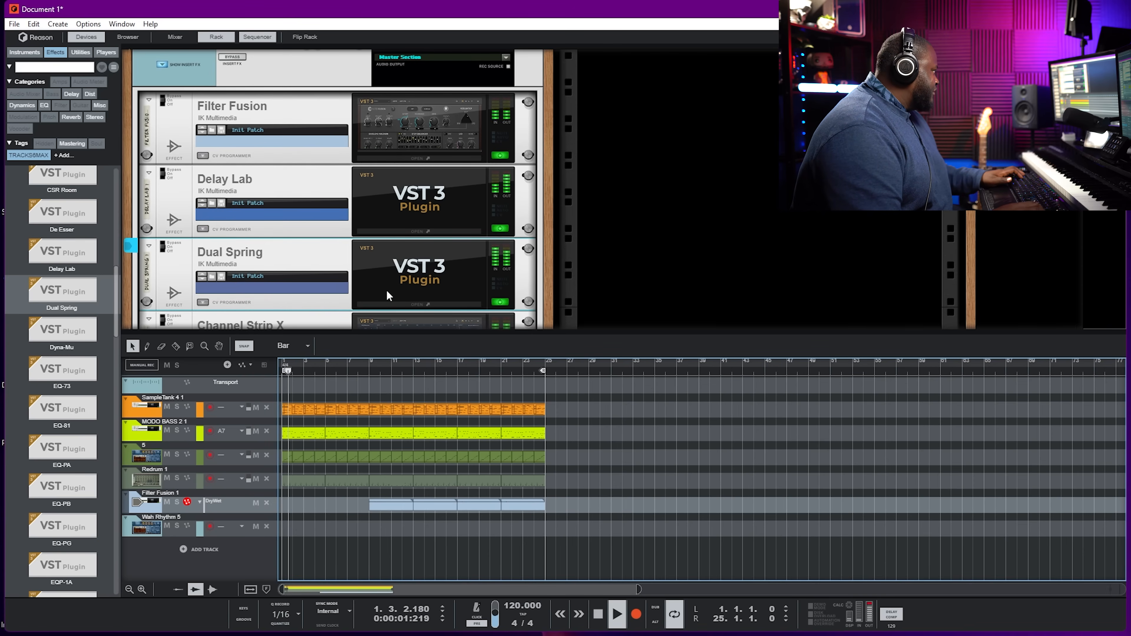
pyautogui.press('space')
pyautogui.click(424, 278)
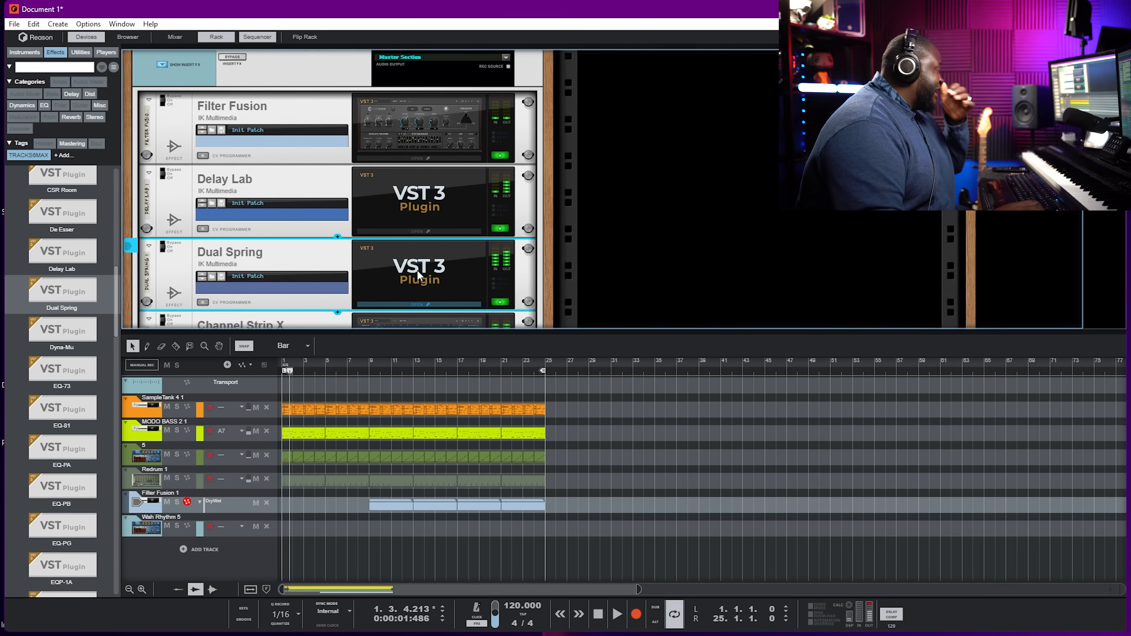
pyautogui.click(418, 269)
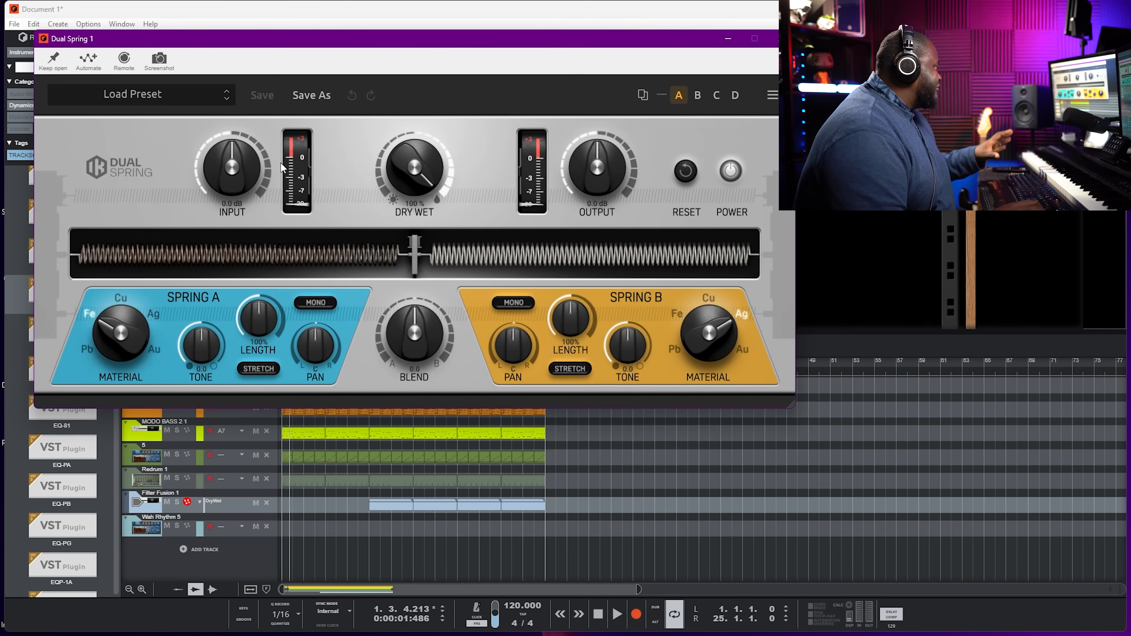
pyautogui.moveTo(414, 169); pyautogui.dragTo(430, 319)
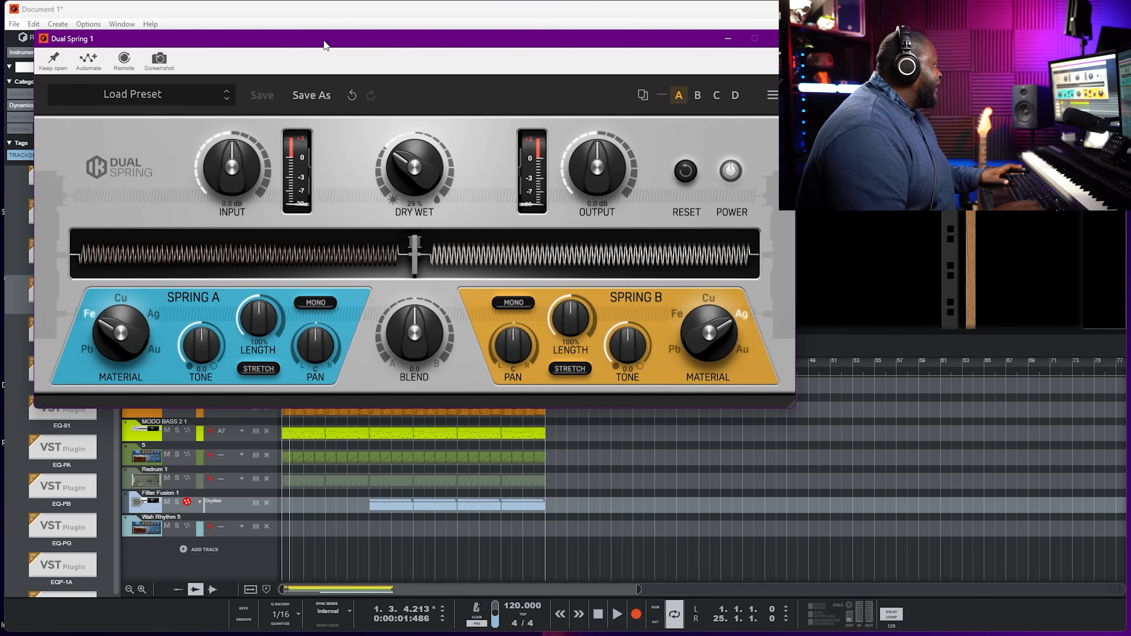
pyautogui.moveTo(324, 44); pyautogui.dragTo(463, 132)
# Solo the Wah Rhythm 5 channel, play it from the start and open Delay Lab.
pyautogui.press('space')
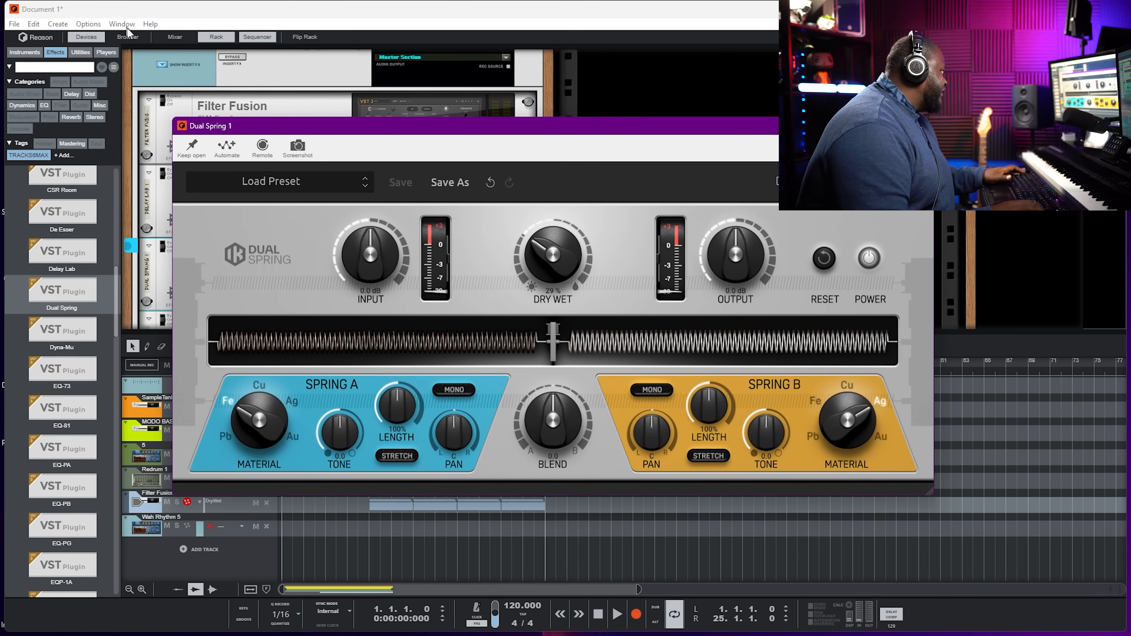
pyautogui.scroll(1, 218, 97)
pyautogui.click(240, 96)
pyautogui.press('space')
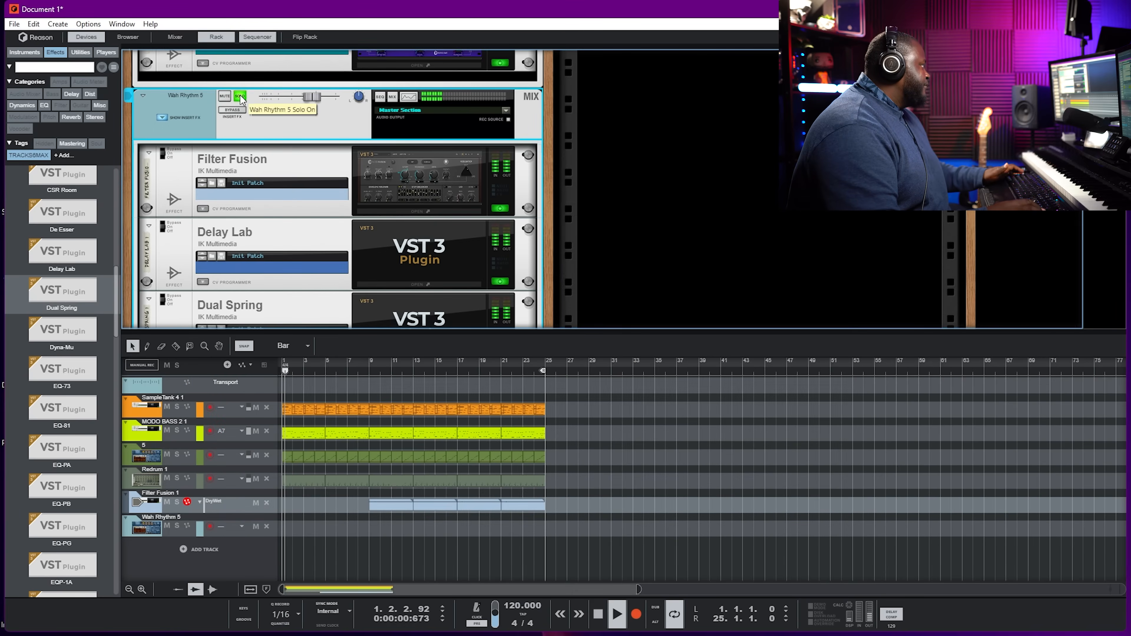
pyautogui.scroll(-3, 474, 280)
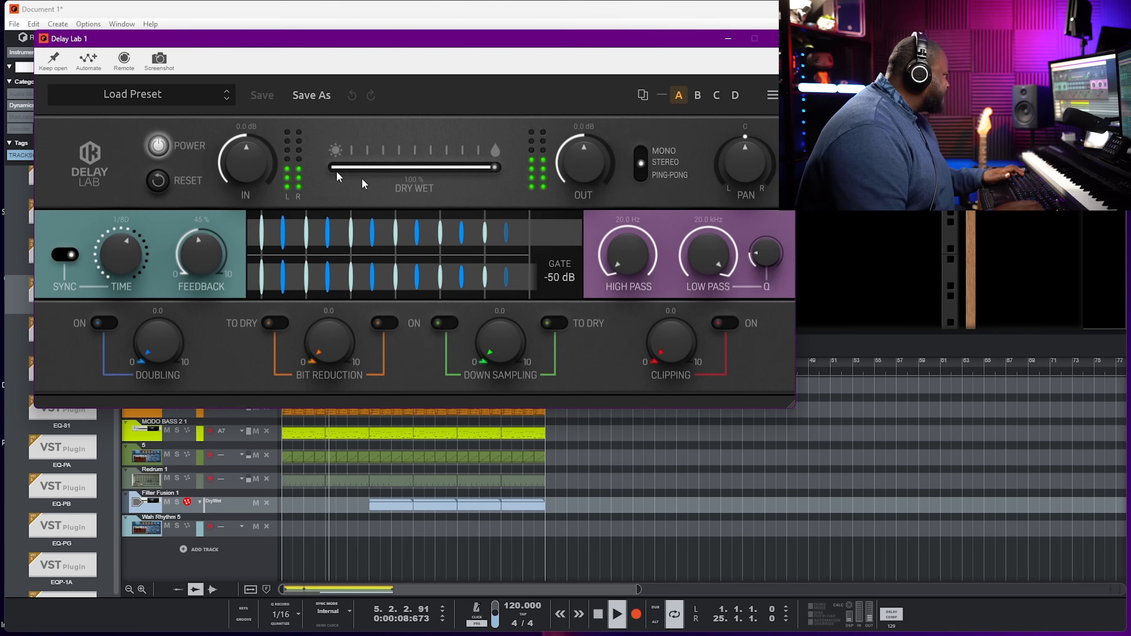
# Set Delay Lab's dry/wet mix to 21% and close its window.
pyautogui.moveTo(505, 172); pyautogui.dragTo(343, 177)
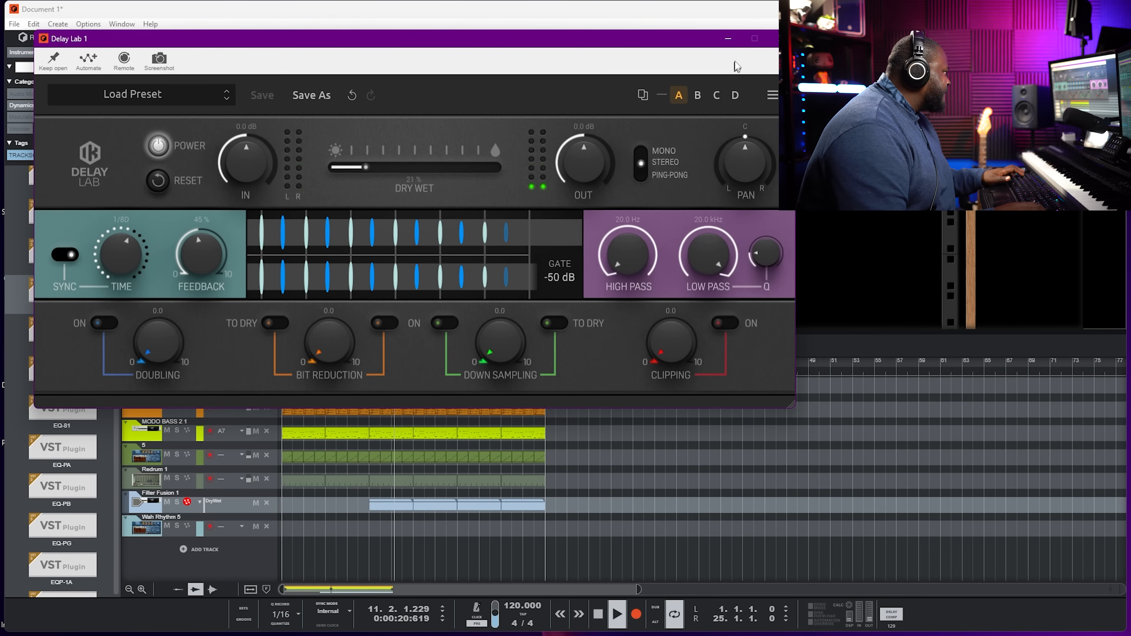
pyautogui.click(775, 38)
# Open Filter Fusion for a look, restart playback from the beginning of the song and close the plugin window.
pyautogui.scroll(-5, 395, 268)
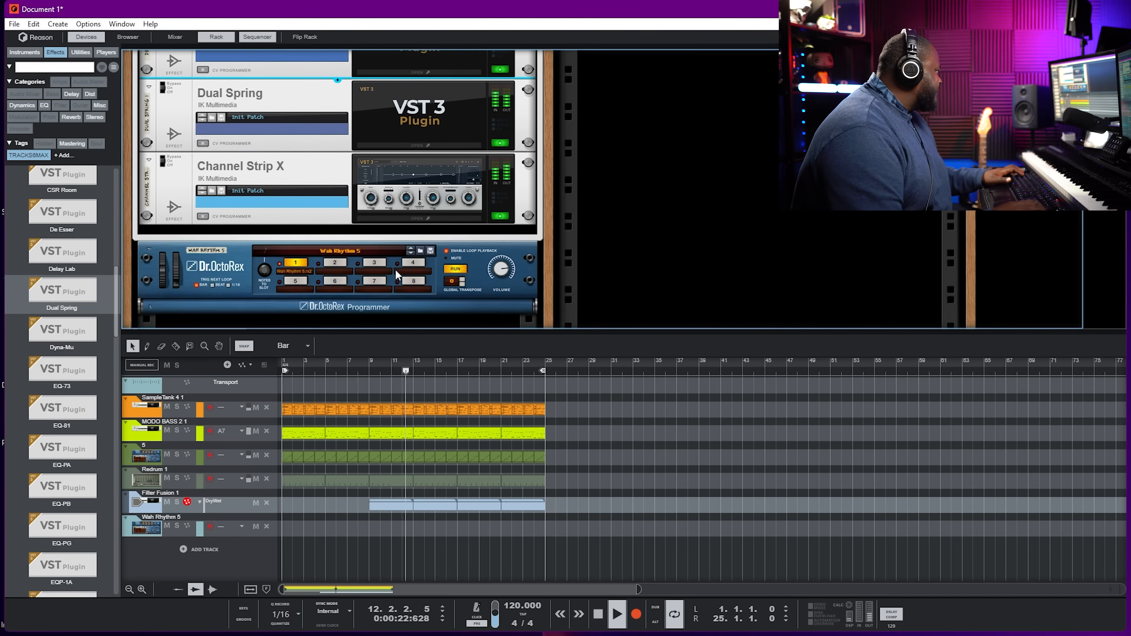
pyautogui.scroll(5, 395, 269)
pyautogui.scroll(2, 437, 187)
pyautogui.click(437, 141)
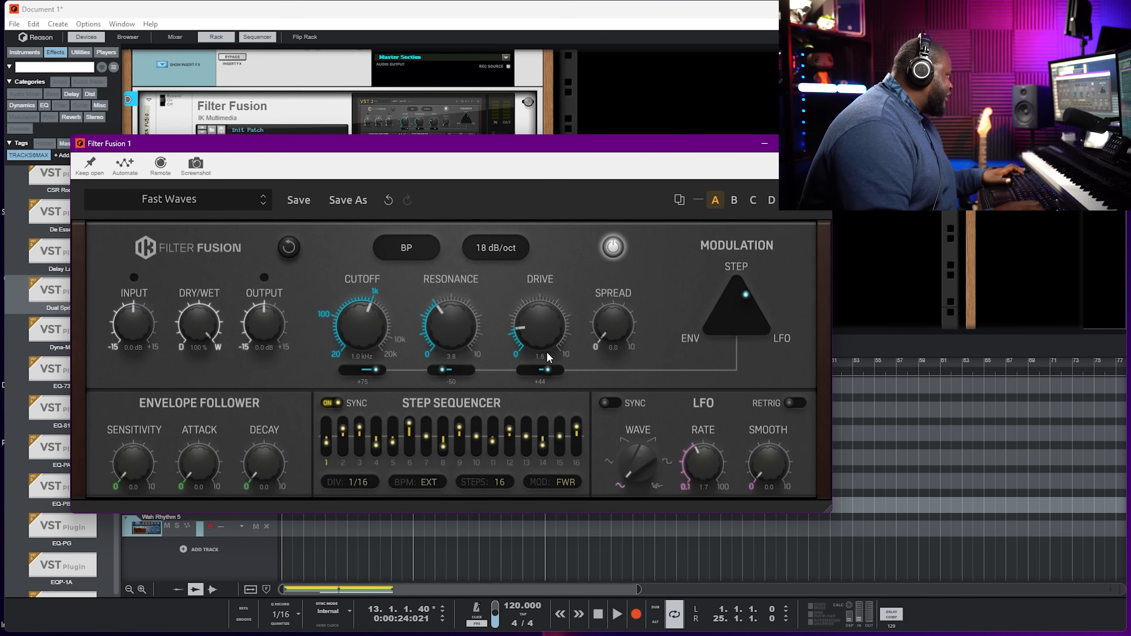
pyautogui.press('KP_0')
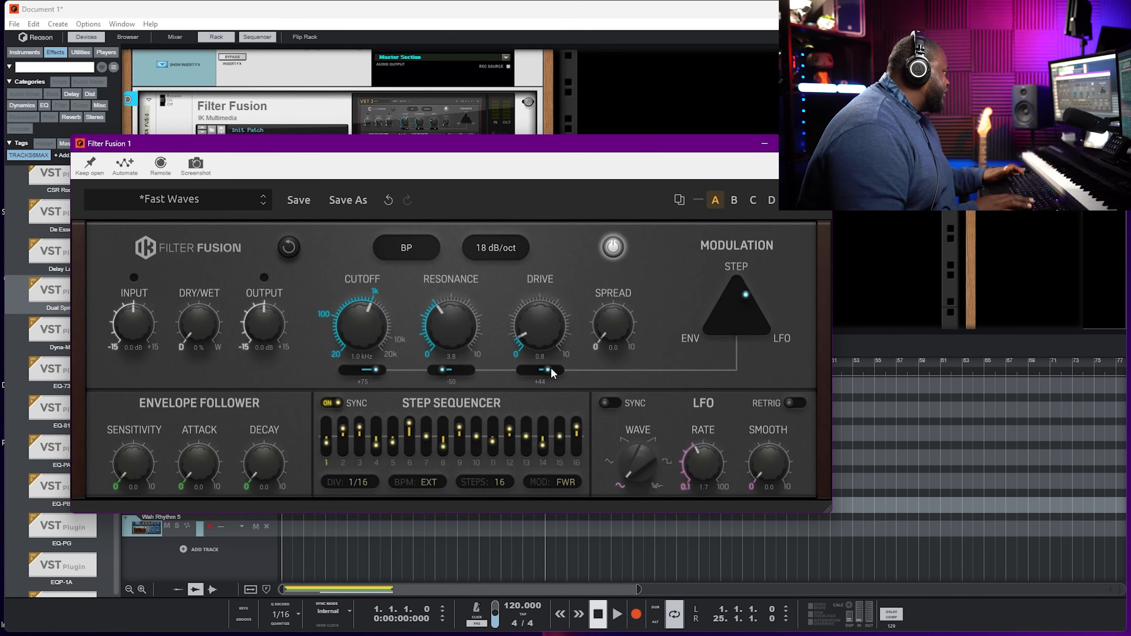
pyautogui.press('space')
pyautogui.click(819, 143)
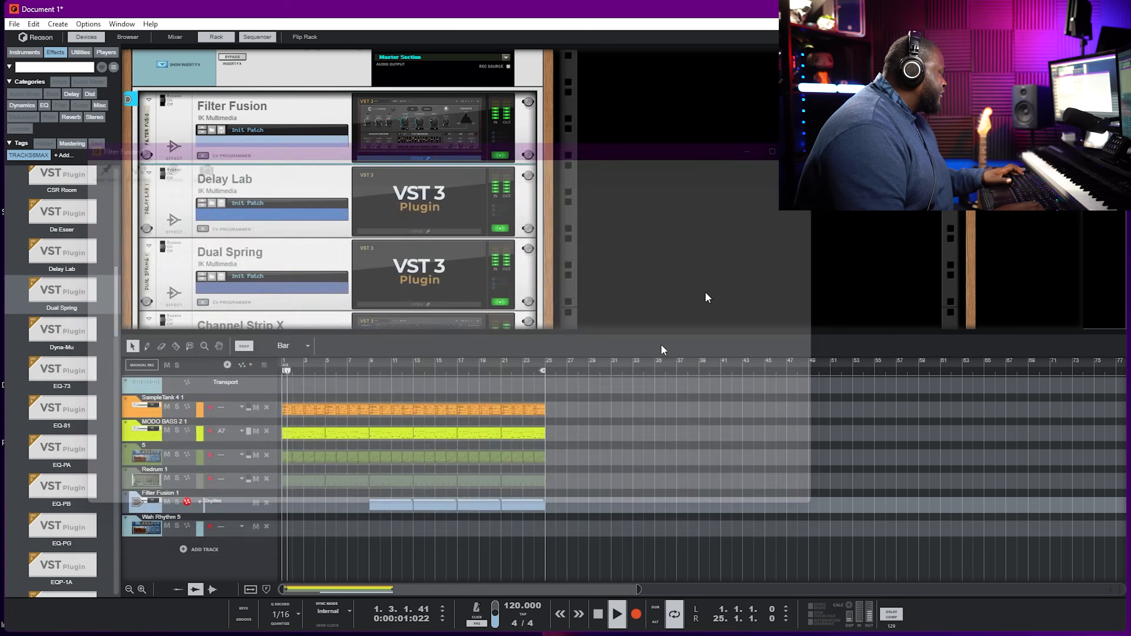
# Open Dual Spring, create an automation lane for its Dry Wet parameter and close the plugin window.
pyautogui.scroll(-2, 354, 241)
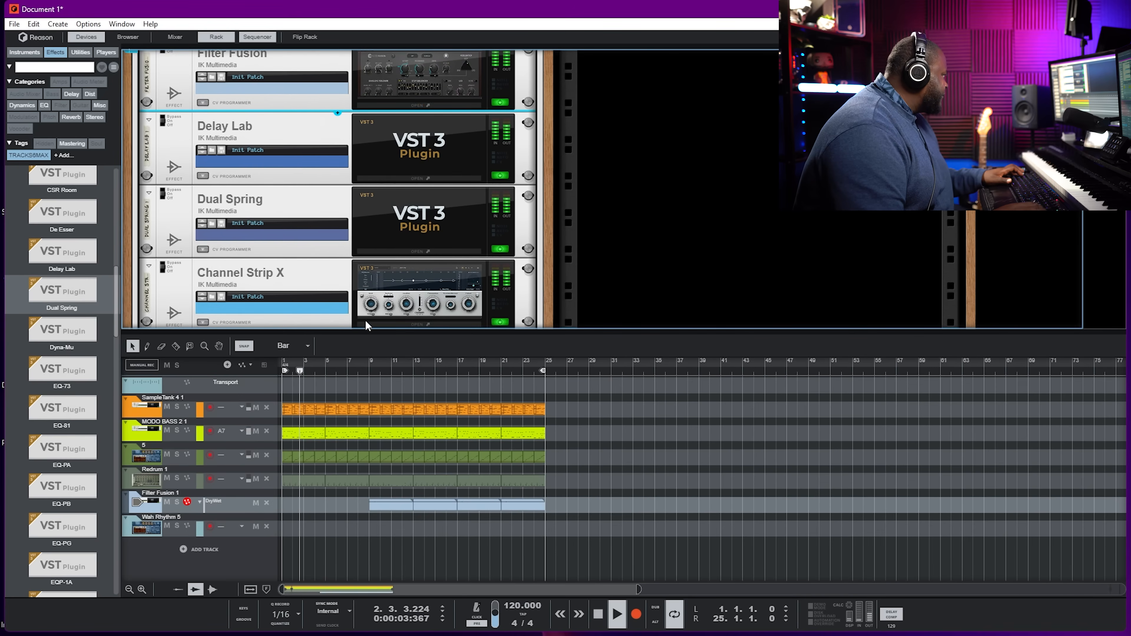
pyautogui.click(425, 211)
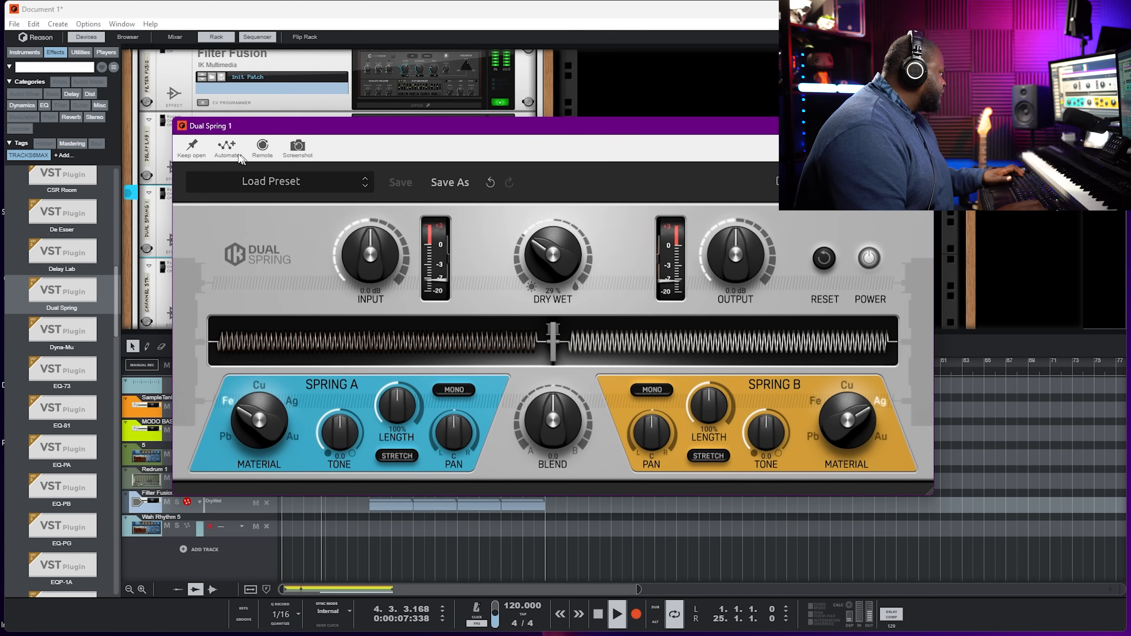
pyautogui.click(227, 147)
pyautogui.click(556, 268)
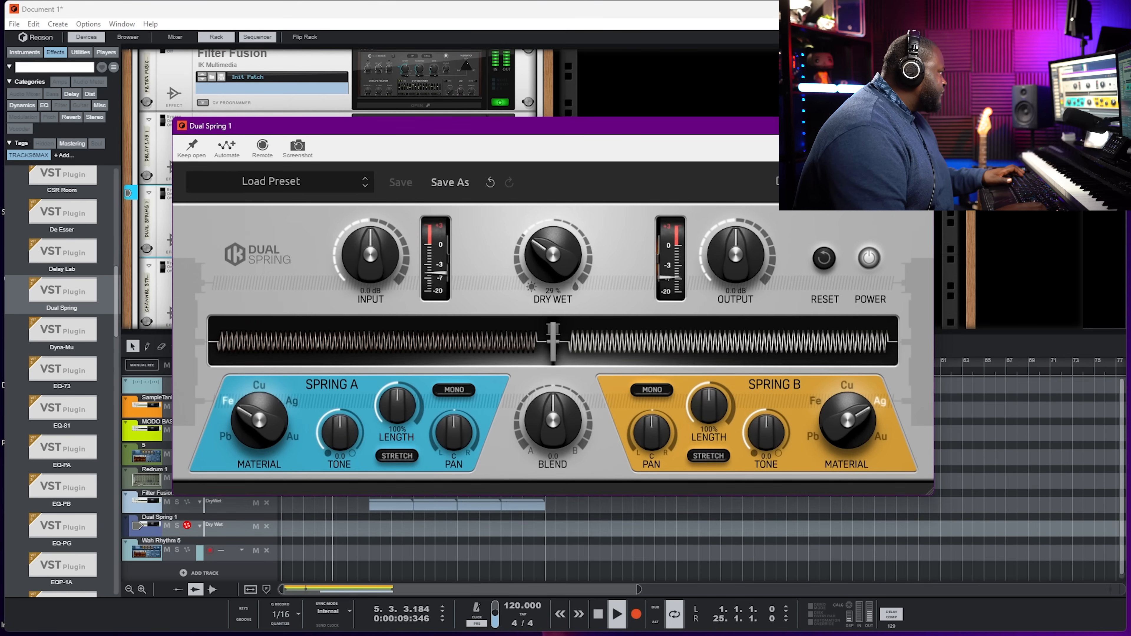
pyautogui.click(392, 506)
pyautogui.click(372, 514)
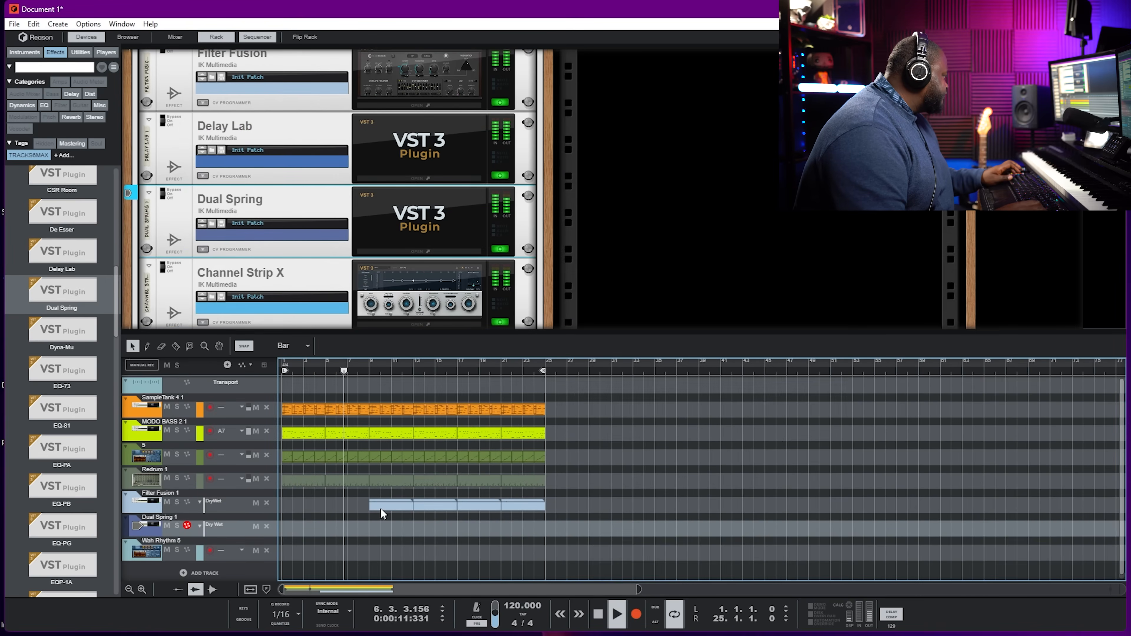
# Draw a four-bar clip from bar 1 in Dual Spring's Dry Wet lane and set the lane's static value to 0%.
pyautogui.moveTo(381, 507); pyautogui.dragTo(288, 527)
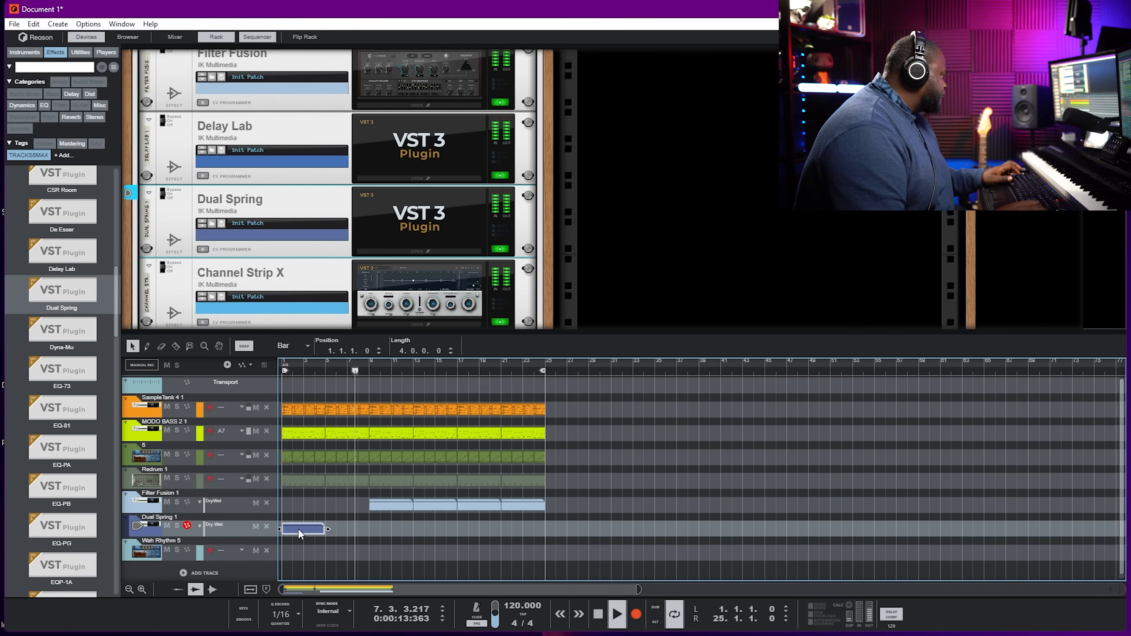
pyautogui.doubleClick(298, 529)
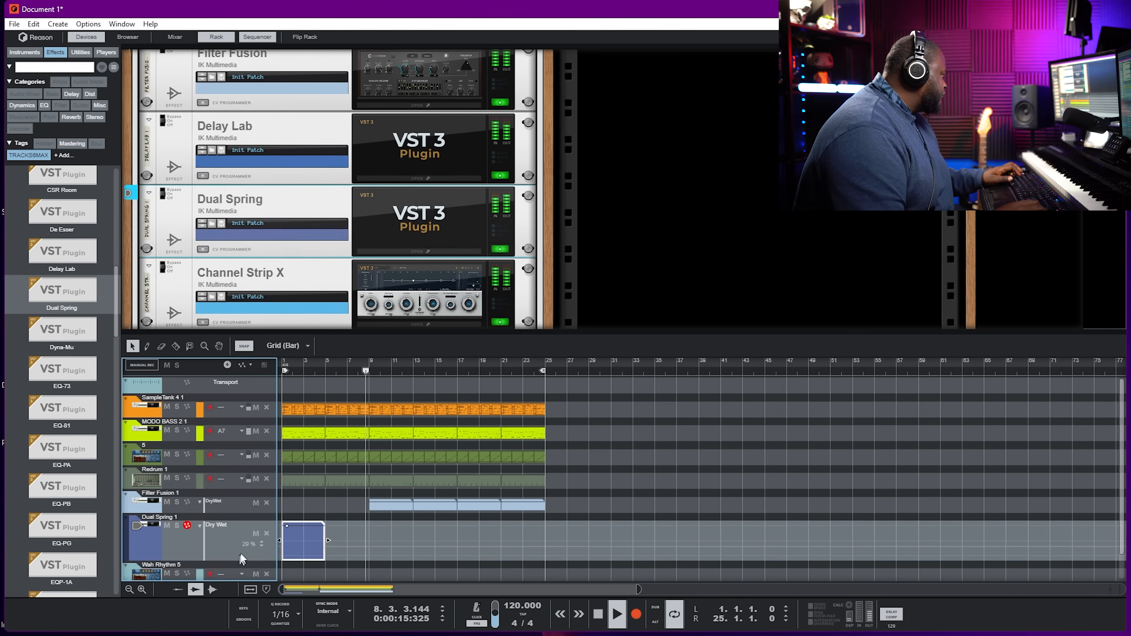
pyautogui.doubleClick(249, 544)
pyautogui.write('0')
pyautogui.press('Return')
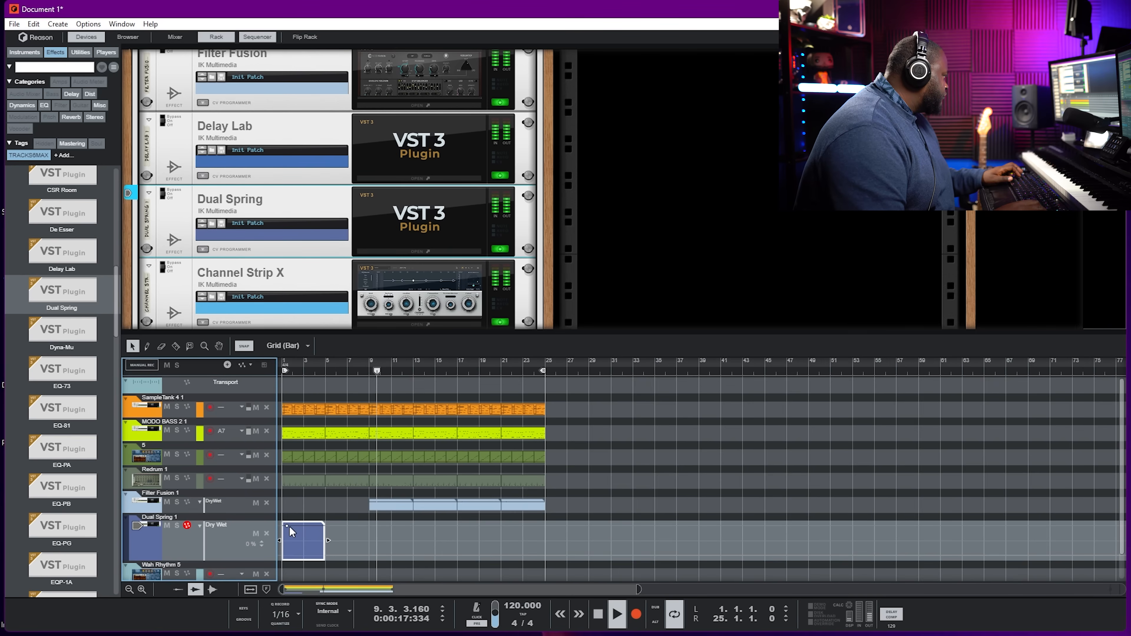
# Lower the Dual Spring clip's first automation point to about 27%, fine-tune it, leave the clip and stop playback.
pyautogui.moveTo(288, 526); pyautogui.dragTo(274, 546)
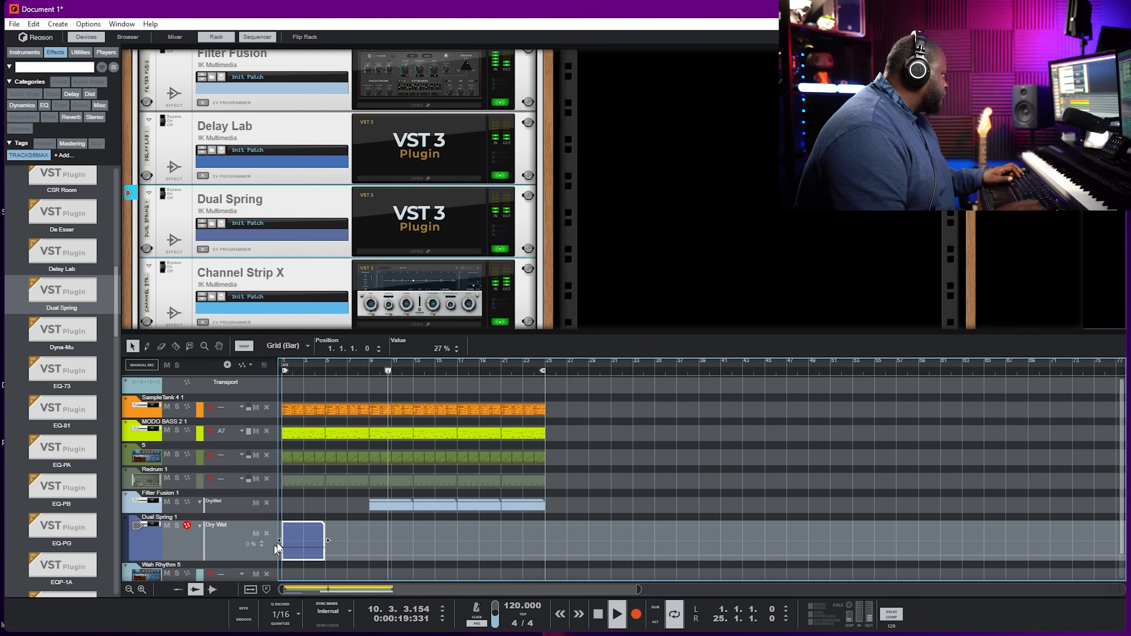
pyautogui.moveTo(441, 348); pyautogui.dragTo(431, 365)
pyautogui.click(609, 414)
pyautogui.press('space')
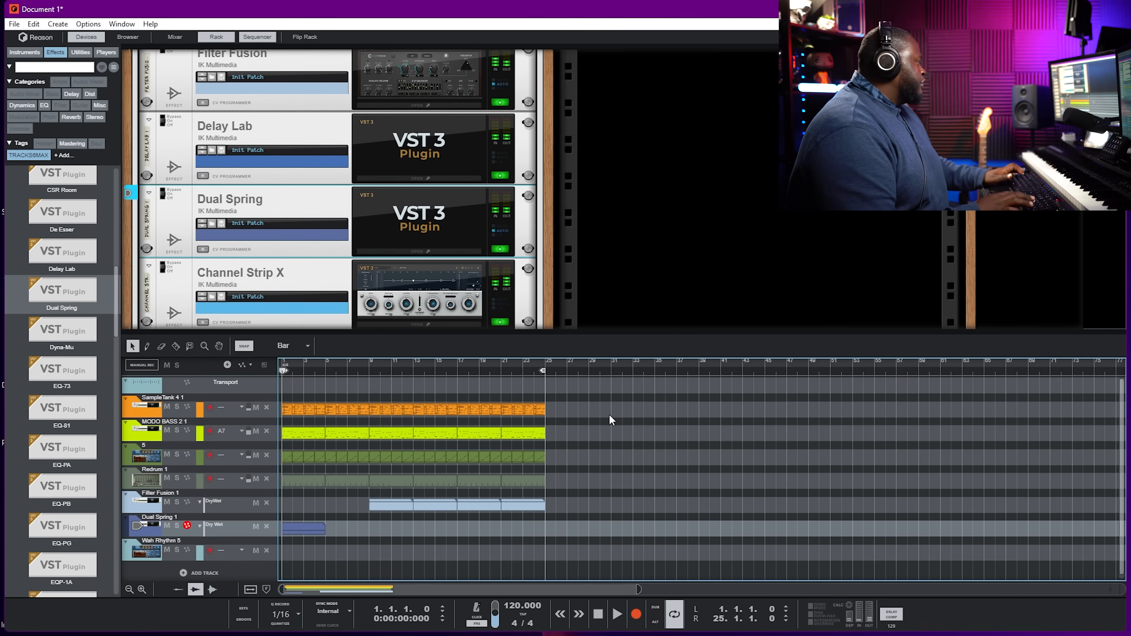
# Open Delay Lab, create an automation lane for its Dry/Wet parameter and close the plugin window.
pyautogui.click(399, 129)
pyautogui.doubleClick(399, 129)
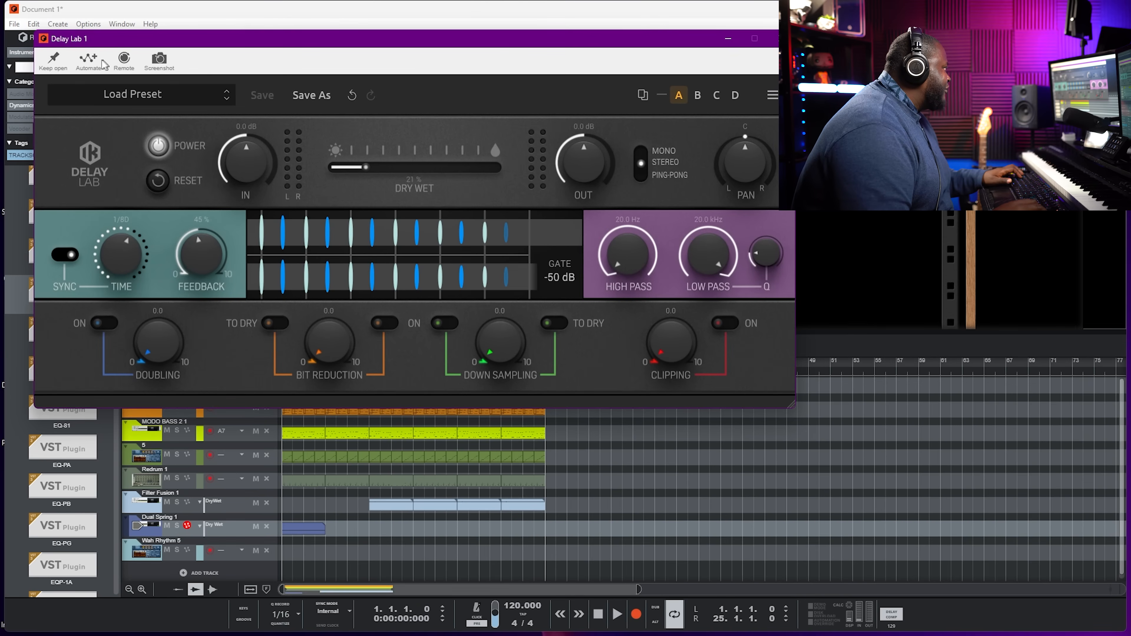
pyautogui.click(366, 169)
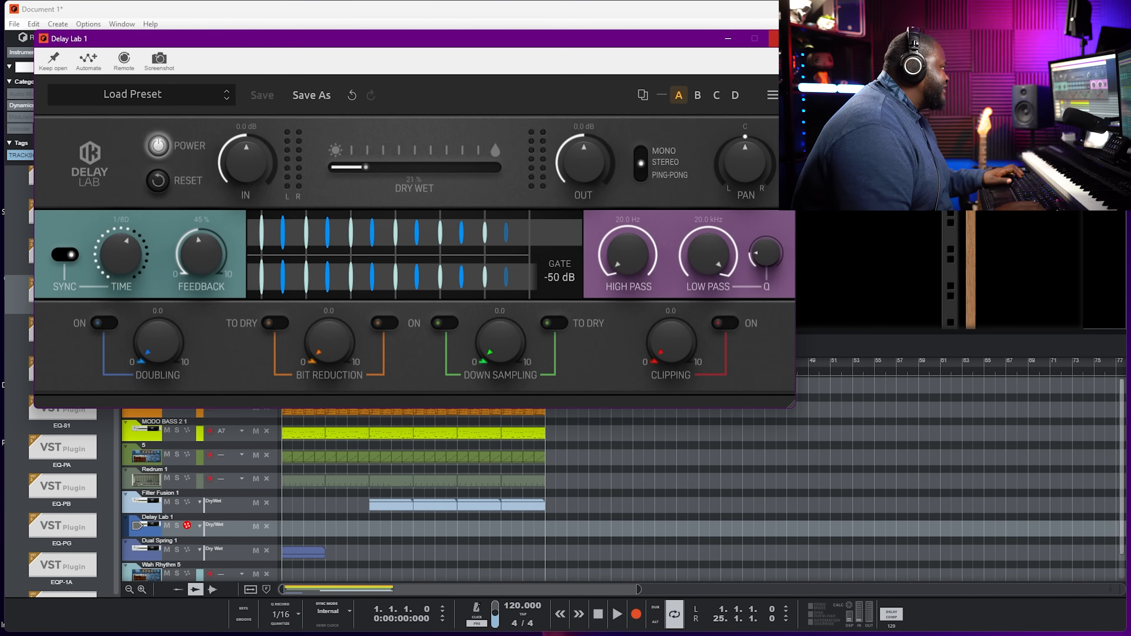
pyautogui.click(783, 38)
# Draw a four-bar clip from bar 1 in Delay Lab's Dry/Wet lane, set its point to 30% and adjust the lane's static value.
pyautogui.scroll(-1, 285, 528)
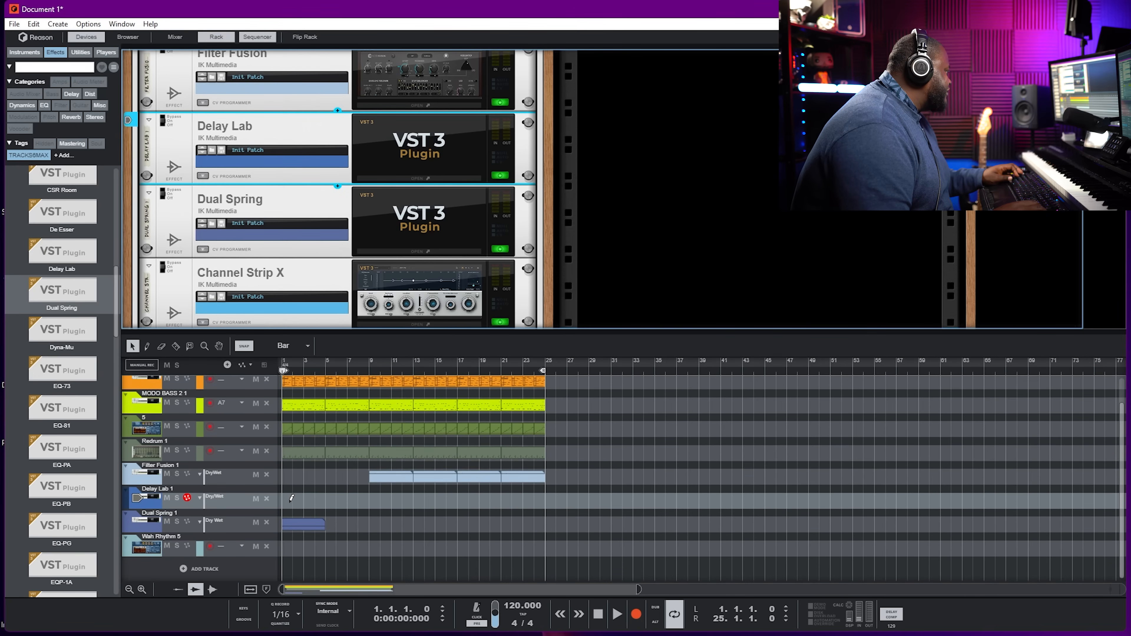
pyautogui.moveTo(292, 498); pyautogui.dragTo(321, 497)
pyautogui.doubleClick(312, 503)
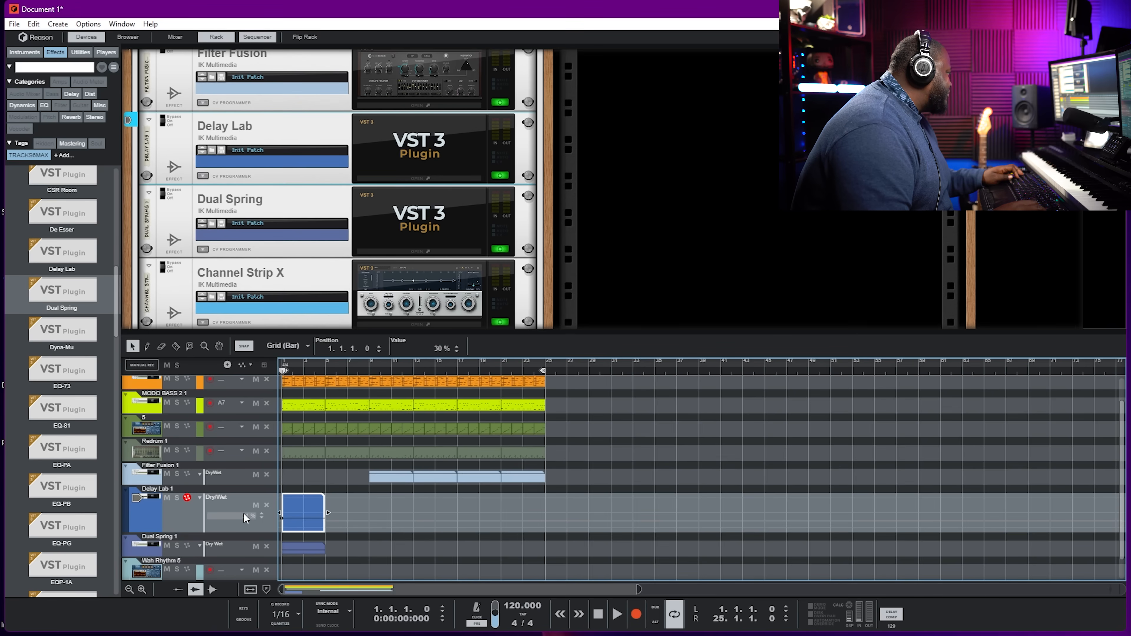
pyautogui.moveTo(243, 516); pyautogui.dragTo(245, 557)
pyautogui.click(733, 455)
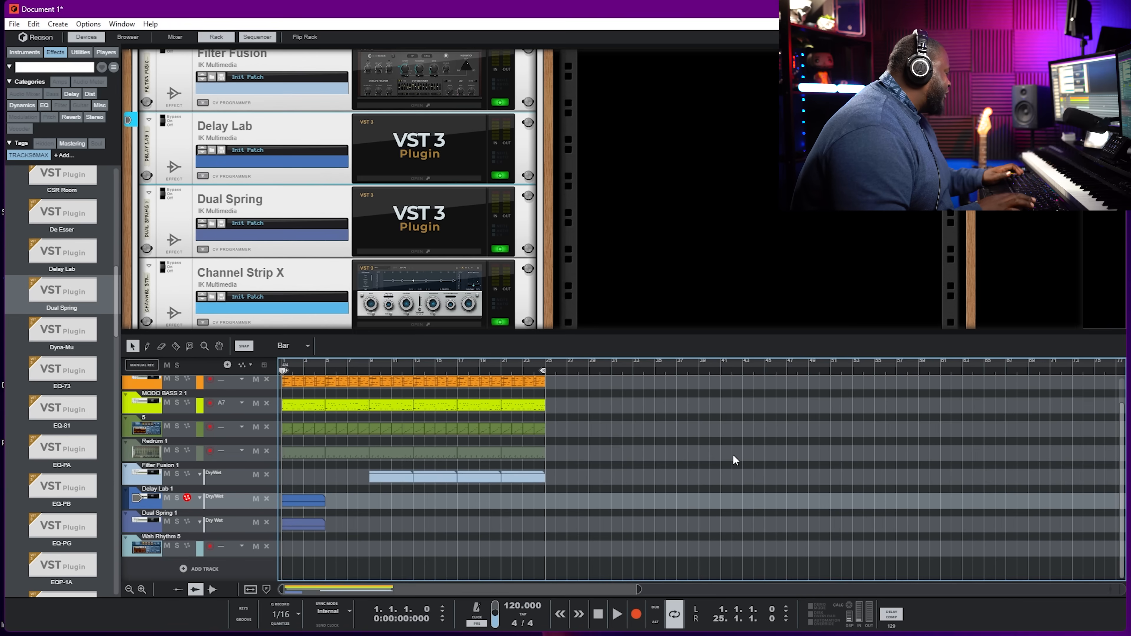
# Start playback and duplicate both the Delay Lab and Dual Spring automation clips to bar 5.
pyautogui.press('space')
pyautogui.moveTo(354, 543); pyautogui.dragTo(285, 490)
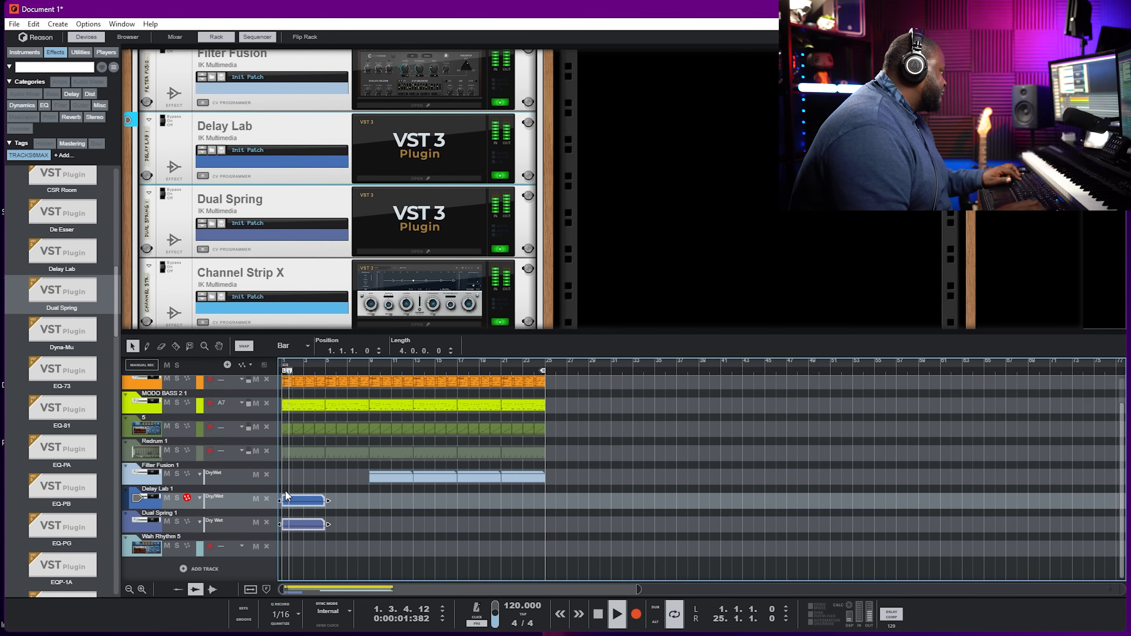
pyautogui.hotkey('ctrl', 'd')
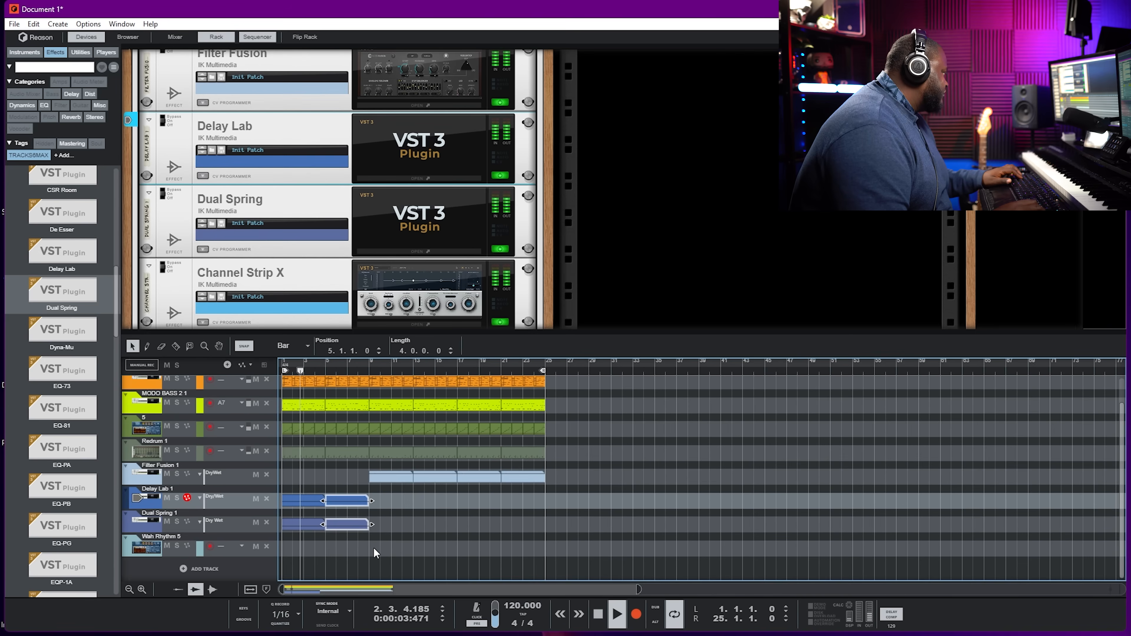
# Shorten all four Delay Lab and Dual Spring automation clips to a length of 1.3.0.0.
pyautogui.moveTo(374, 547); pyautogui.dragTo(281, 493)
pyautogui.moveTo(373, 502); pyautogui.dragTo(349, 507)
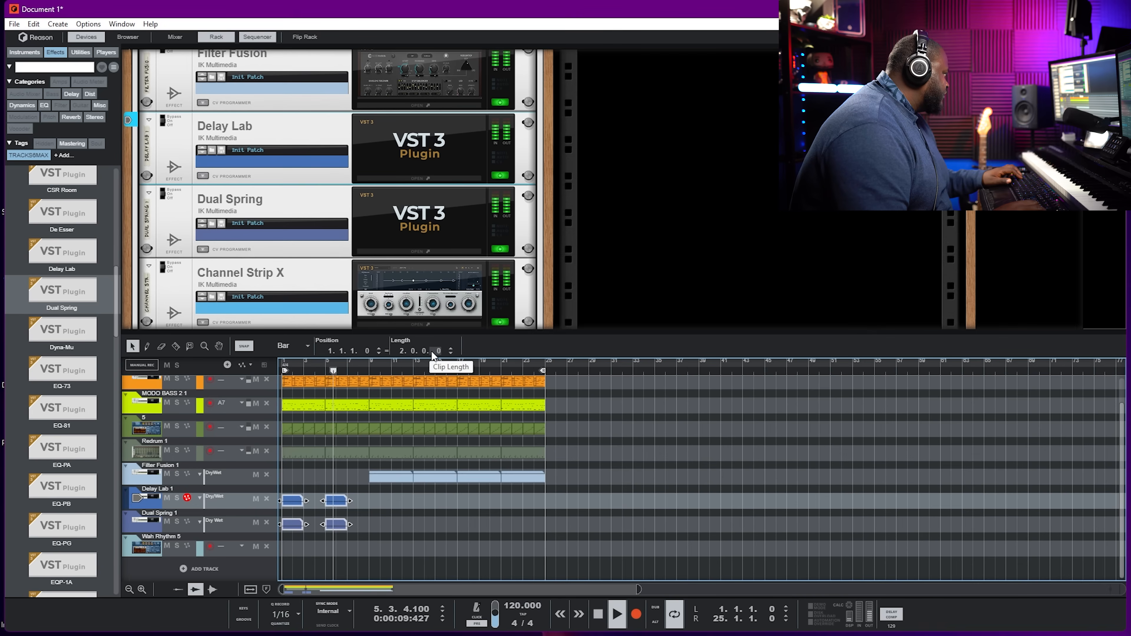
pyautogui.moveTo(423, 356); pyautogui.dragTo(422, 378)
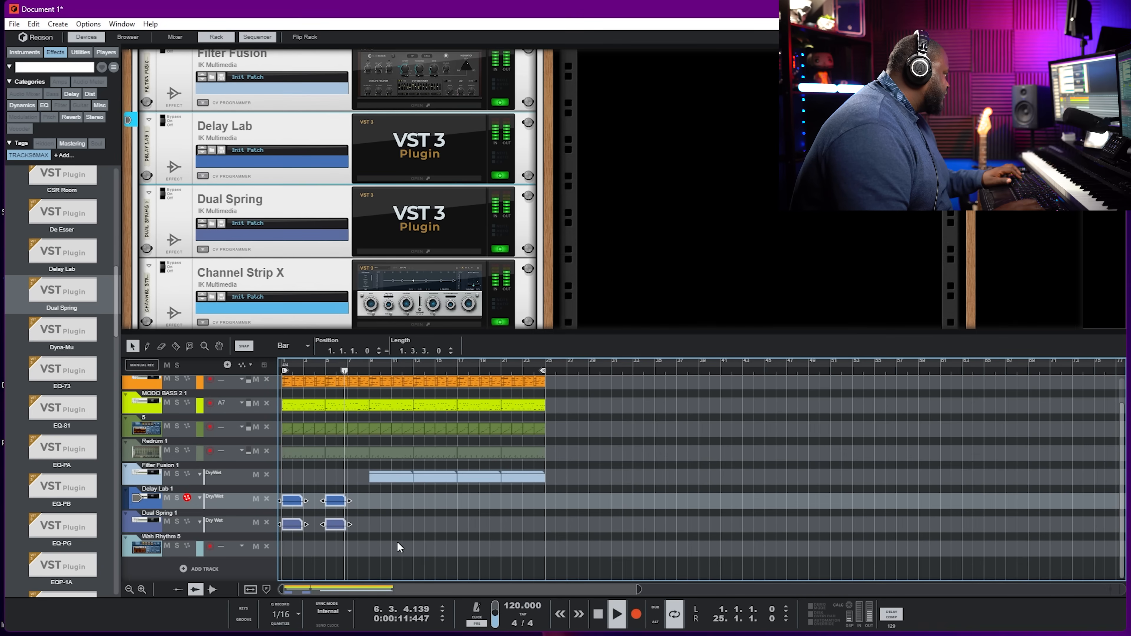
# Duplicate the shortened Delay Lab and Dual Spring clips, arrange them to start at bars 1, 3, 5 and 7, and stop playback.
pyautogui.hotkey('ctrl', 'd')
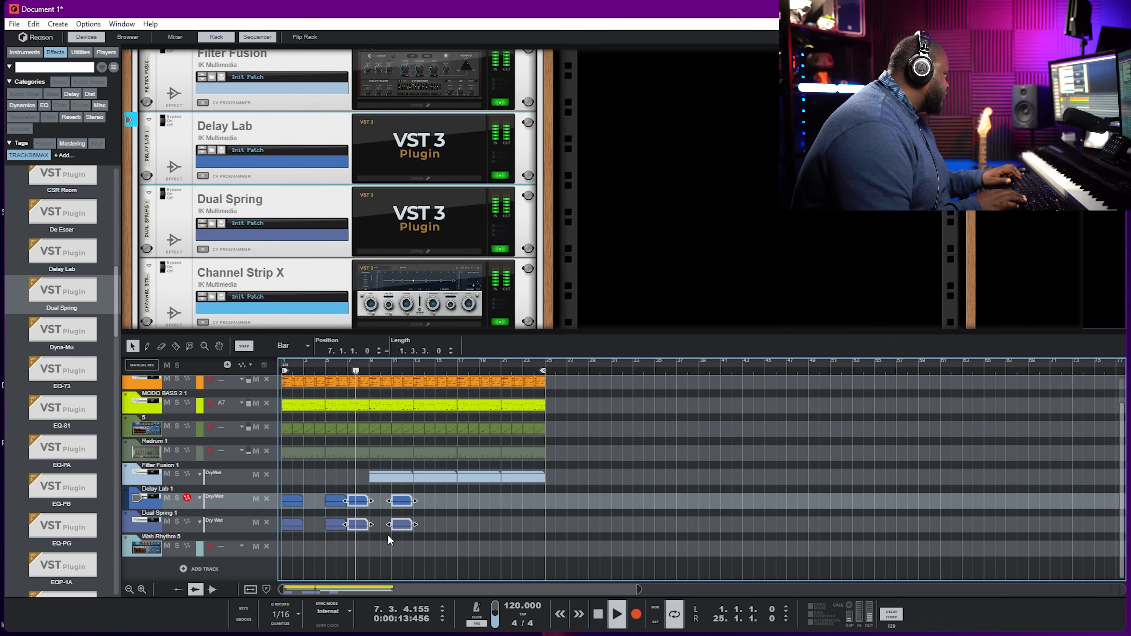
pyautogui.moveTo(426, 529); pyautogui.dragTo(317, 511)
pyautogui.click(430, 521)
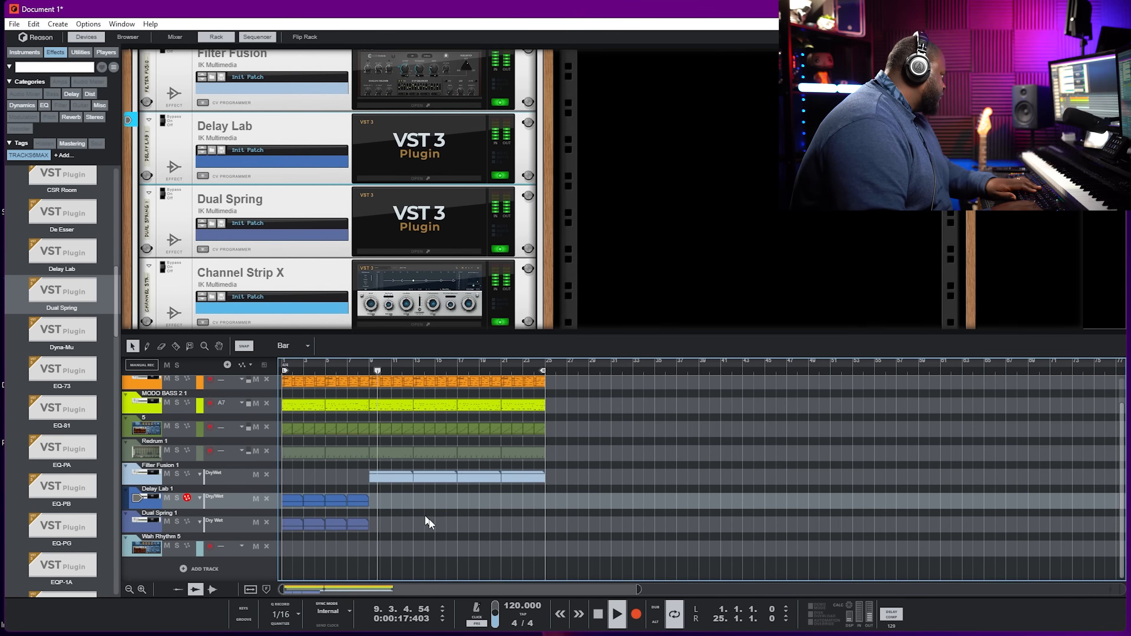
pyautogui.moveTo(465, 554); pyautogui.dragTo(279, 504)
pyautogui.click(450, 525)
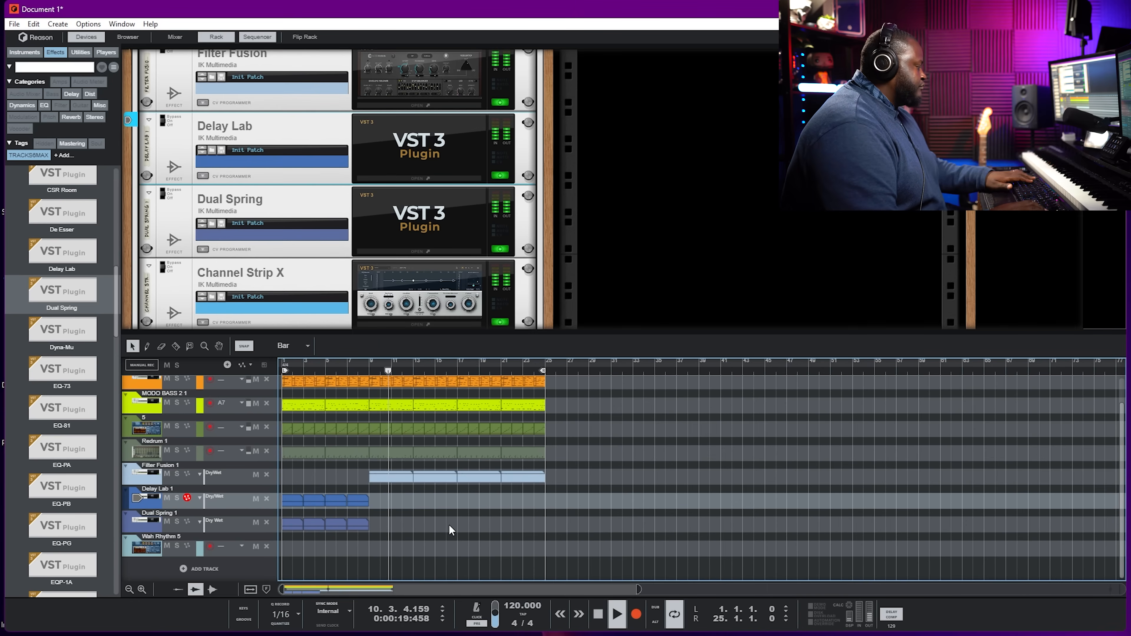
pyautogui.press('space')
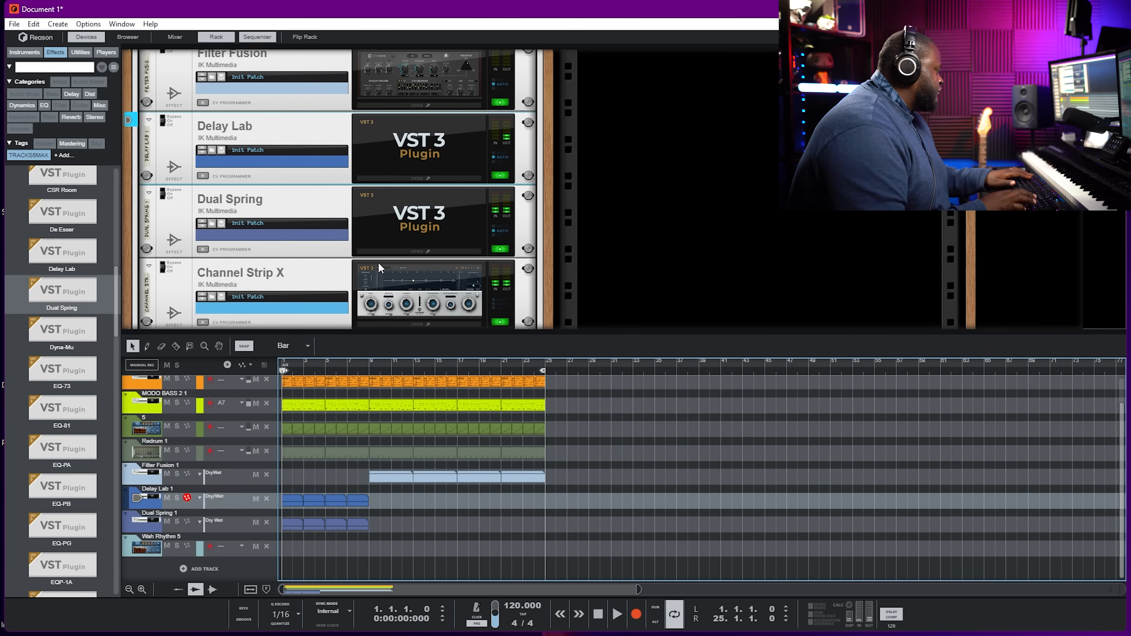
# Unsolo the Wah Rhythm 5 channel in the mixer and play the full arrangement from bar 7 in the sequencer.
pyautogui.press('F5')
pyautogui.click(989, 450)
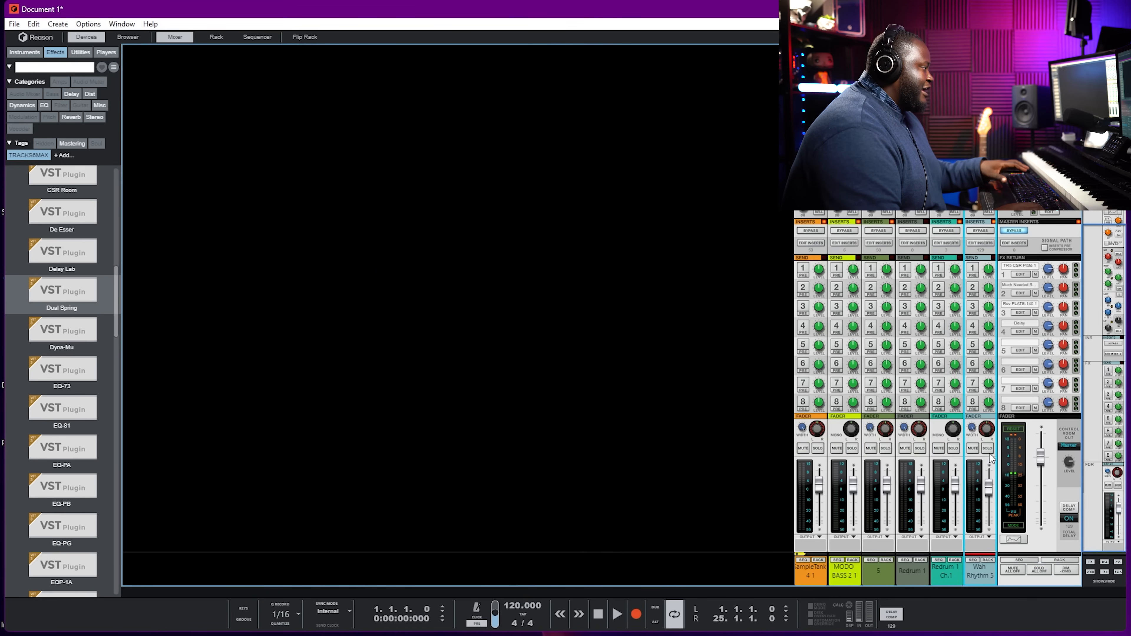
pyautogui.press('F7')
pyautogui.click(345, 92)
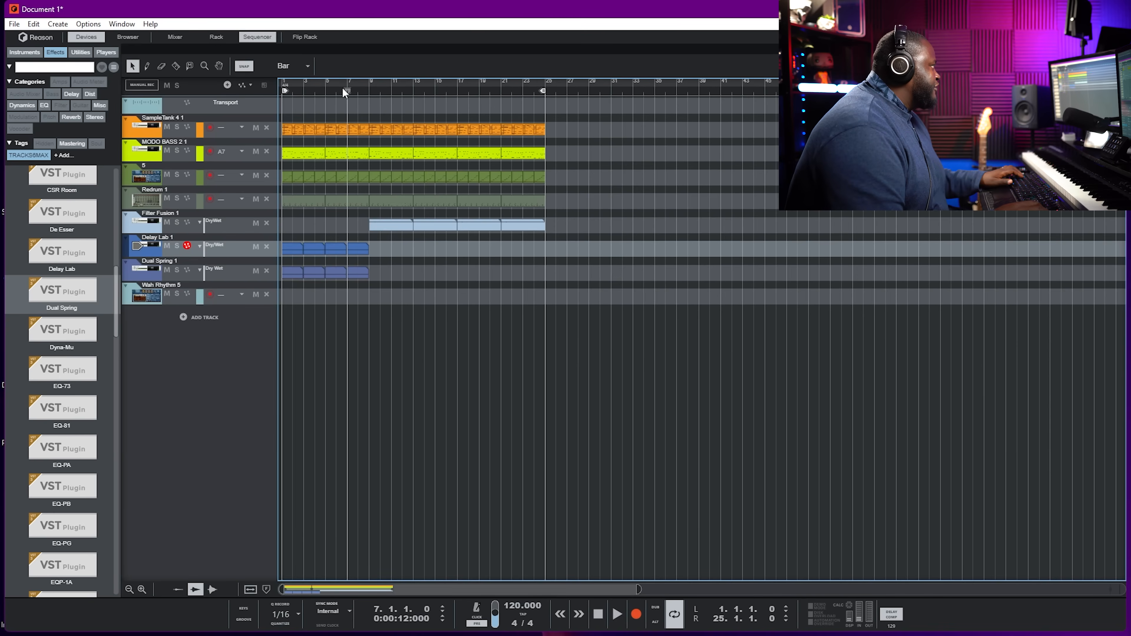
pyautogui.press('space')
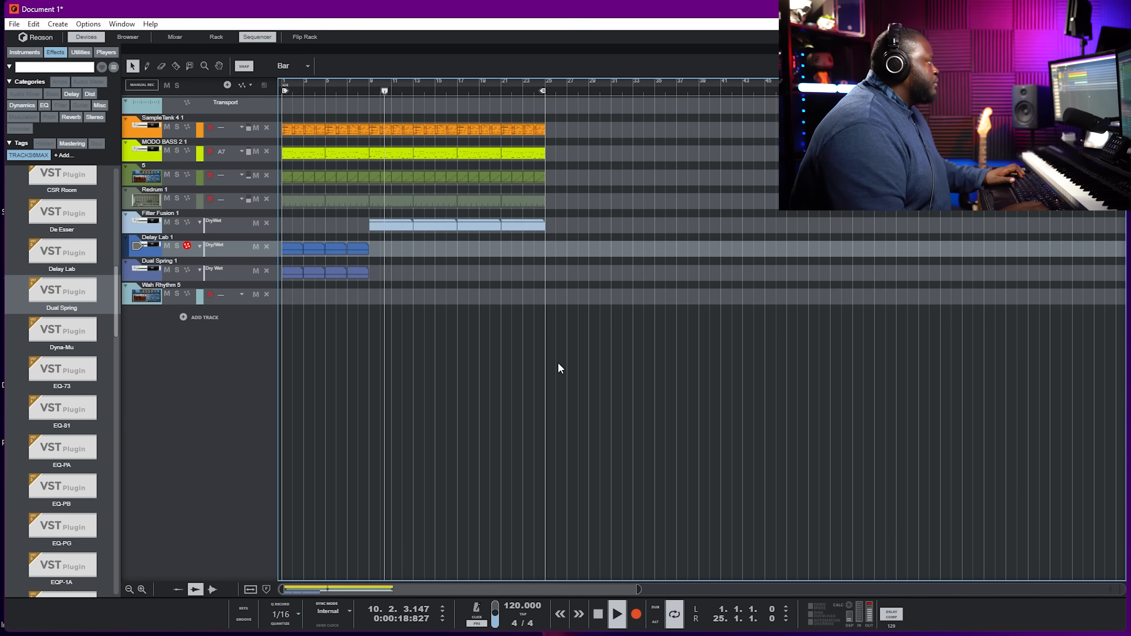
pyautogui.moveTo(542, 131); pyautogui.dragTo(399, 124)
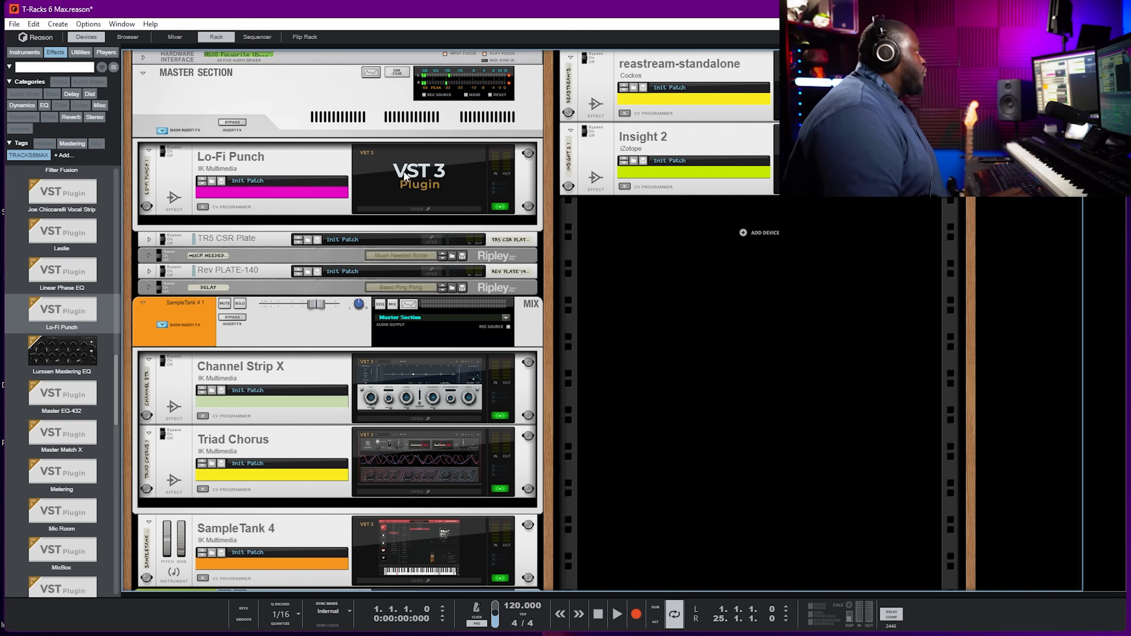
# Open the Lo-Fi Punch insert in the Master Section, play the song through it and close its window.
pyautogui.doubleClick(404, 171)
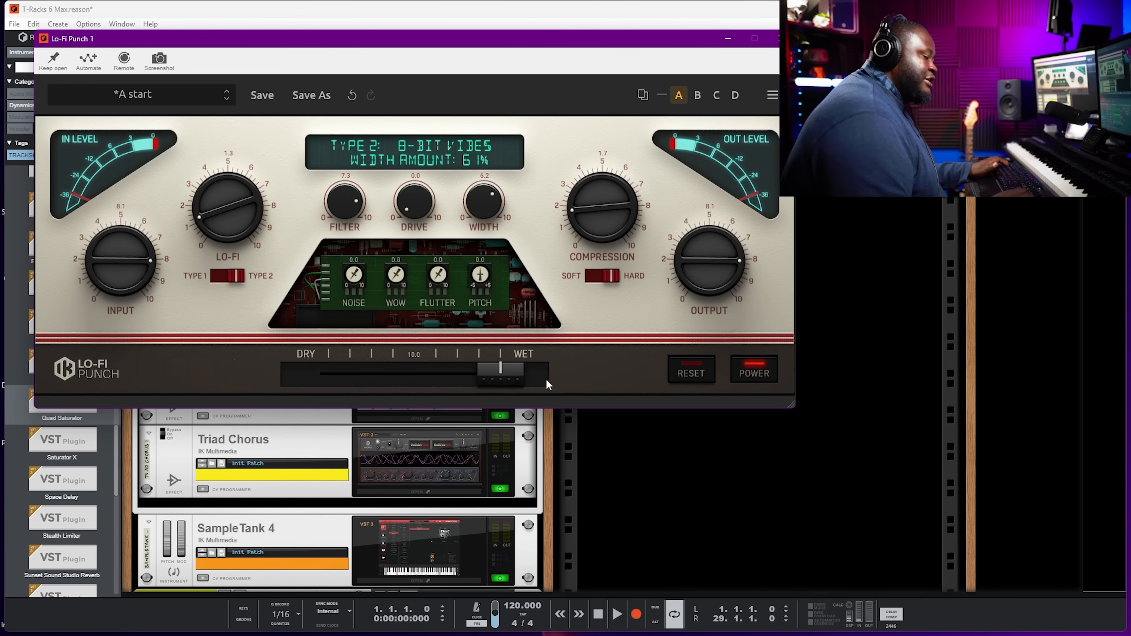
pyautogui.press('space')
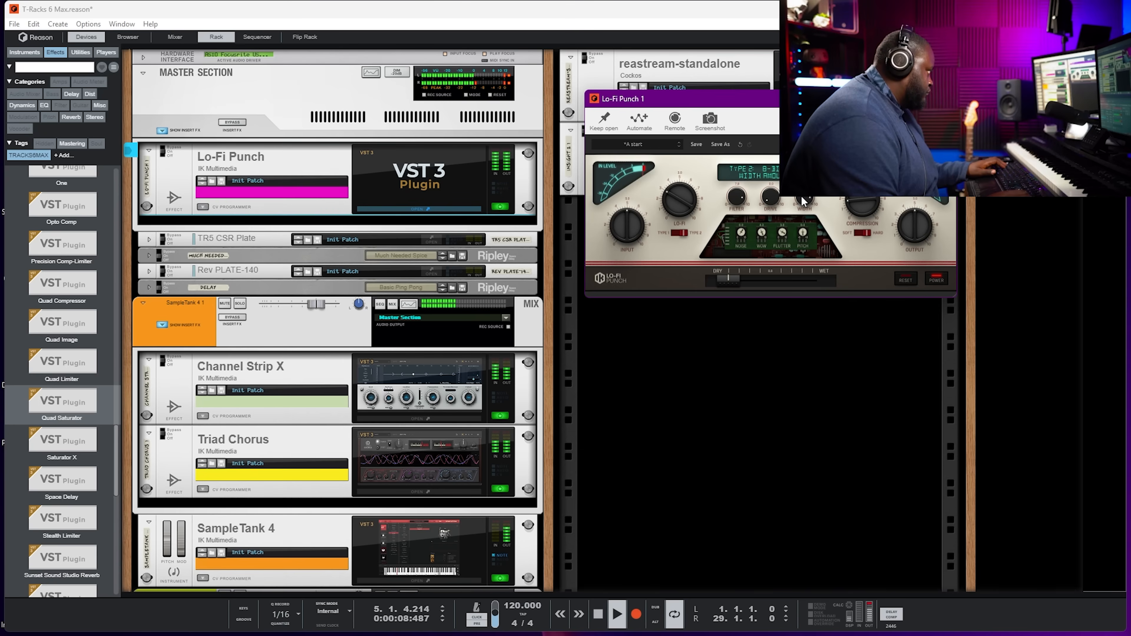
pyautogui.click(945, 98)
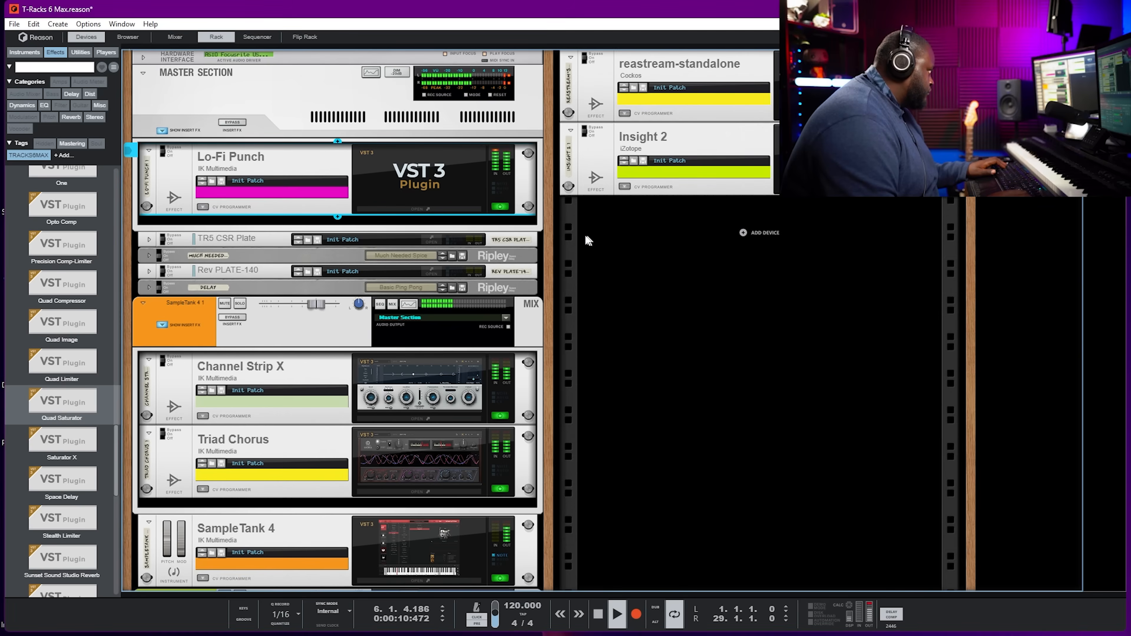